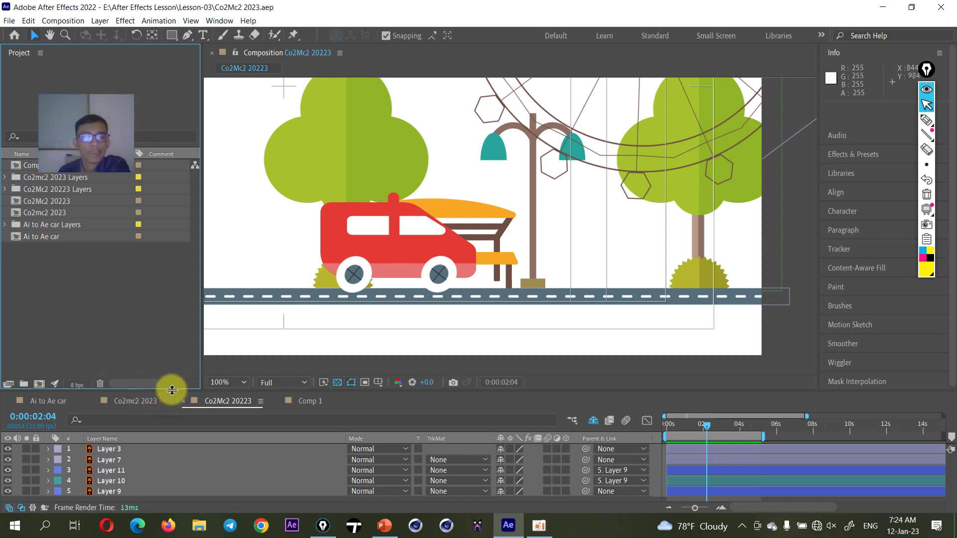
Enlarge the timeline beneath a shorter preview and scrub back through the car's motion
drag(172, 390, 172, 330)
mouse_move(703, 362)
mouse_down()
mouse_move(695, 371)
mouse_move(707, 370)
mouse_up()
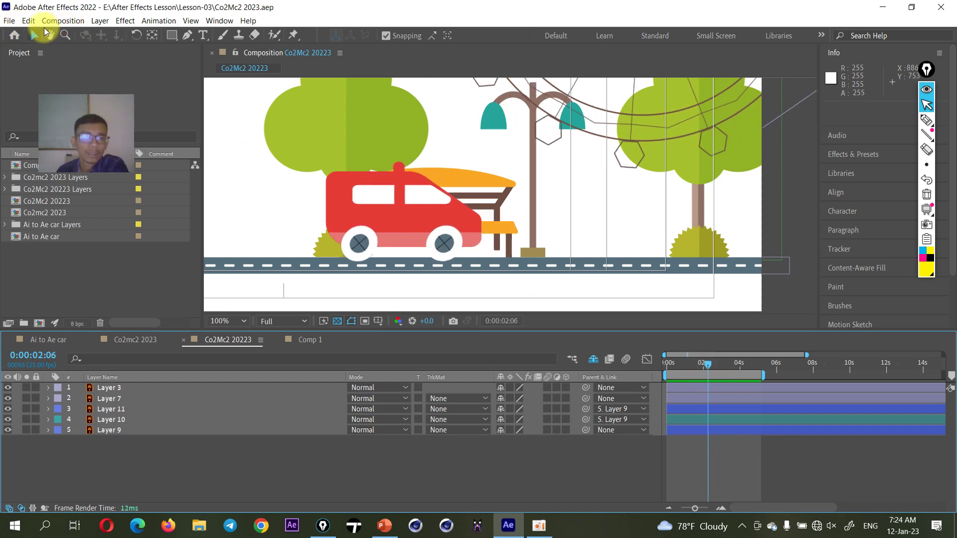
Open the import window and browse into the After Effects Lesson > Lesson-03 folder
double_click(115, 289)
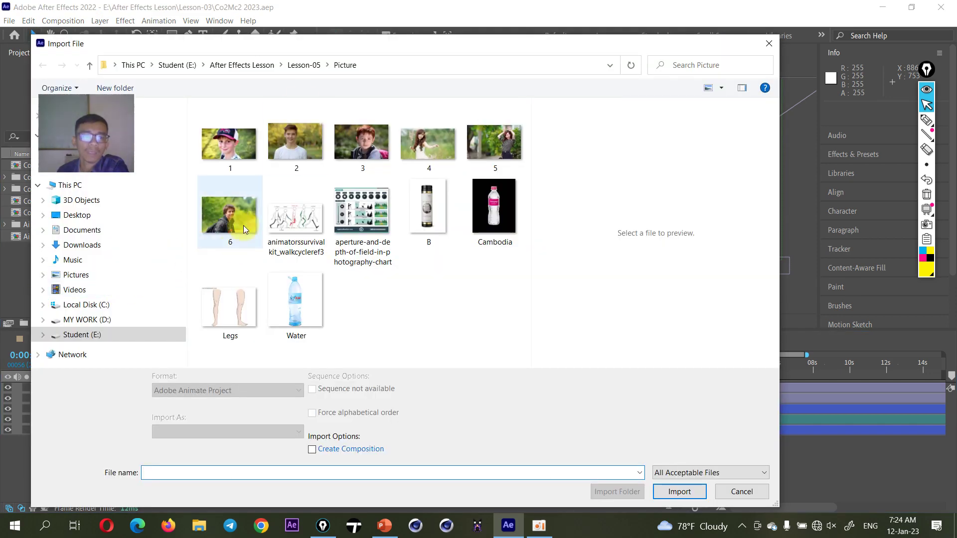
click(259, 66)
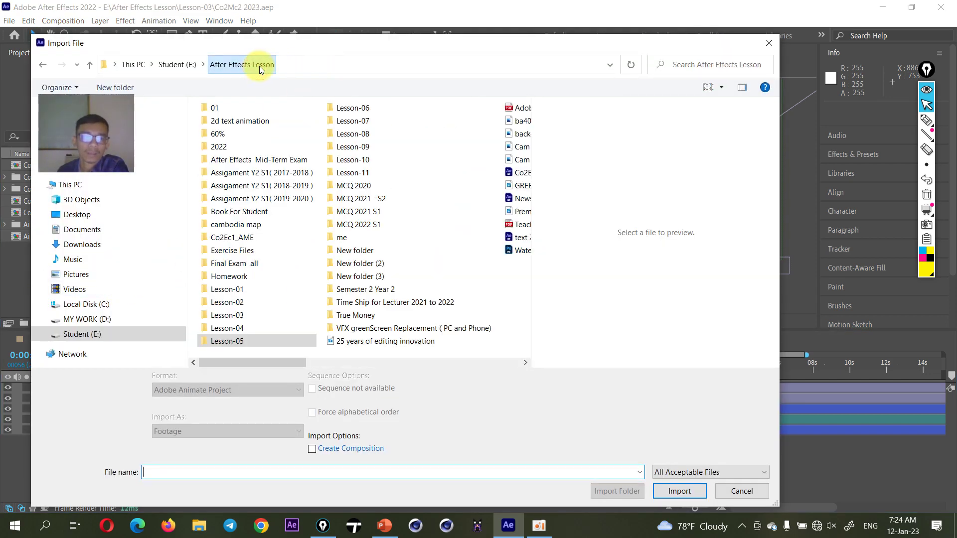
double_click(251, 328)
scroll(357, 321, down, 3)
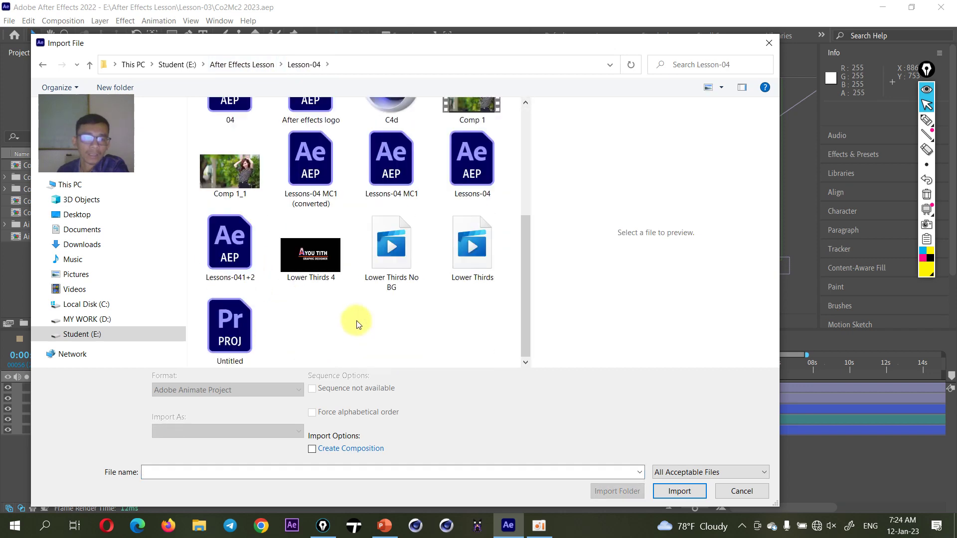
click(267, 66)
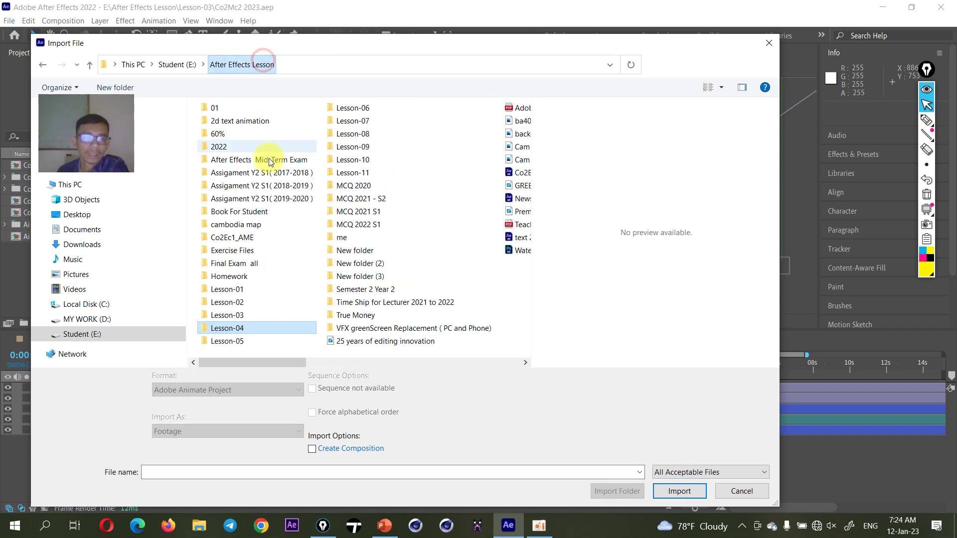
click(255, 314)
double_click(255, 314)
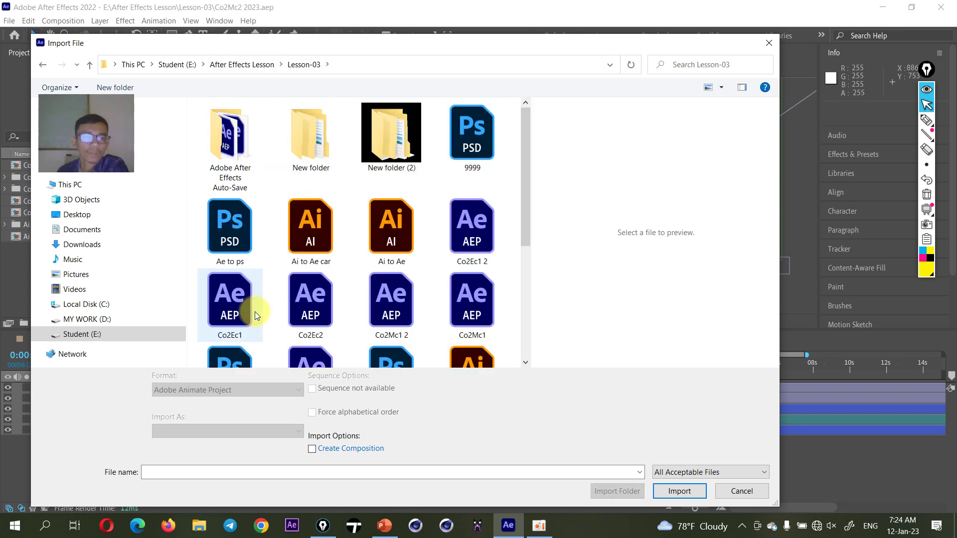
Select text.psd in Lesson-03 and import it
click(317, 236)
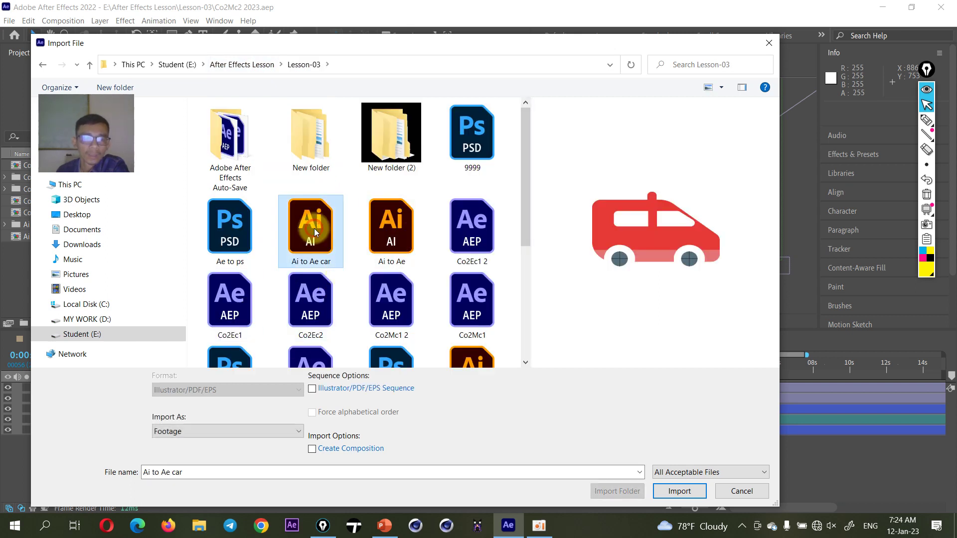
click(230, 229)
click(472, 134)
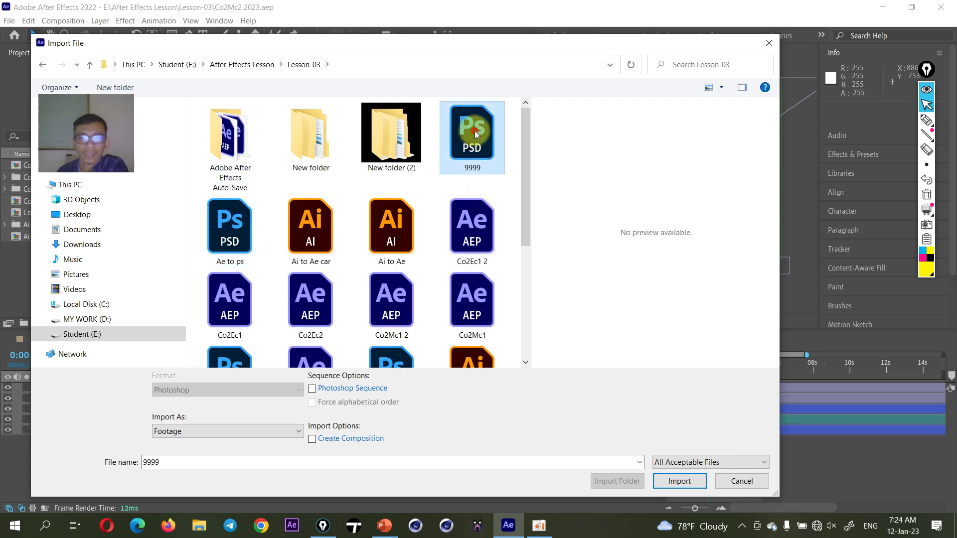
scroll(471, 251, down, 3)
click(465, 286)
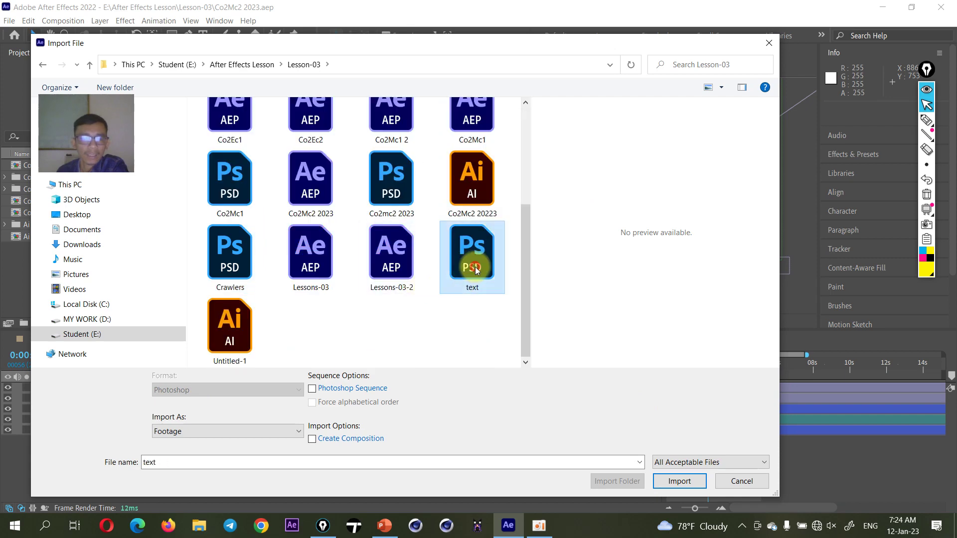
click(676, 482)
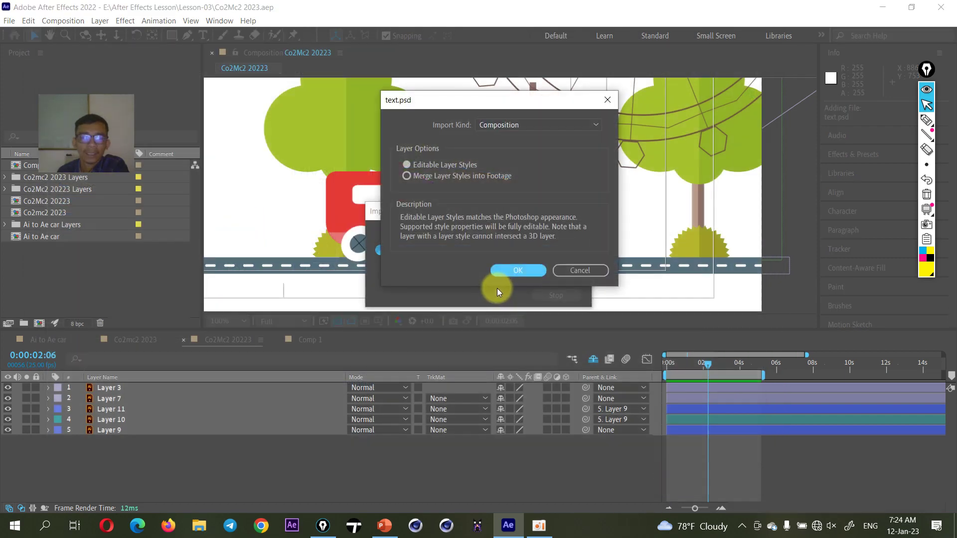
Keep Composition as the import kind and toggle layer styles between merged and editable
click(519, 125)
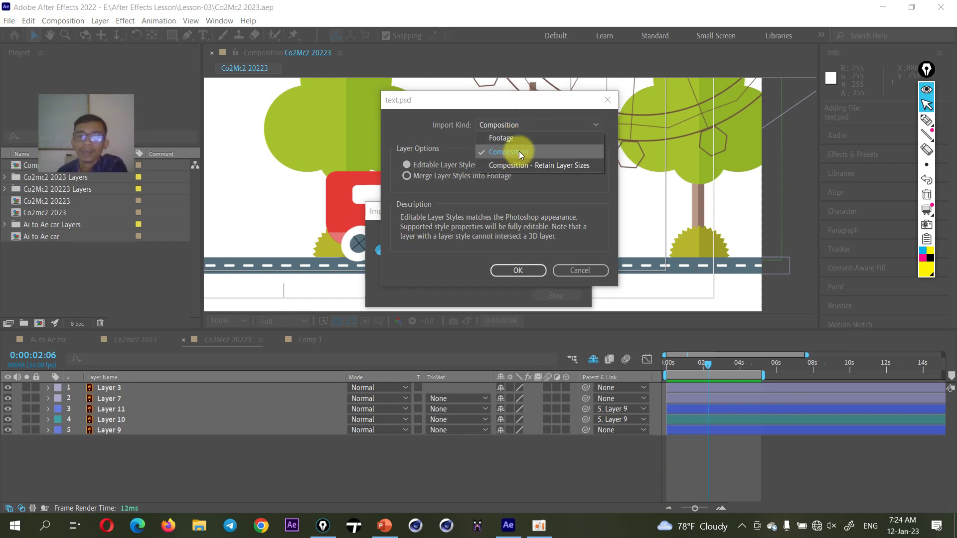
click(477, 203)
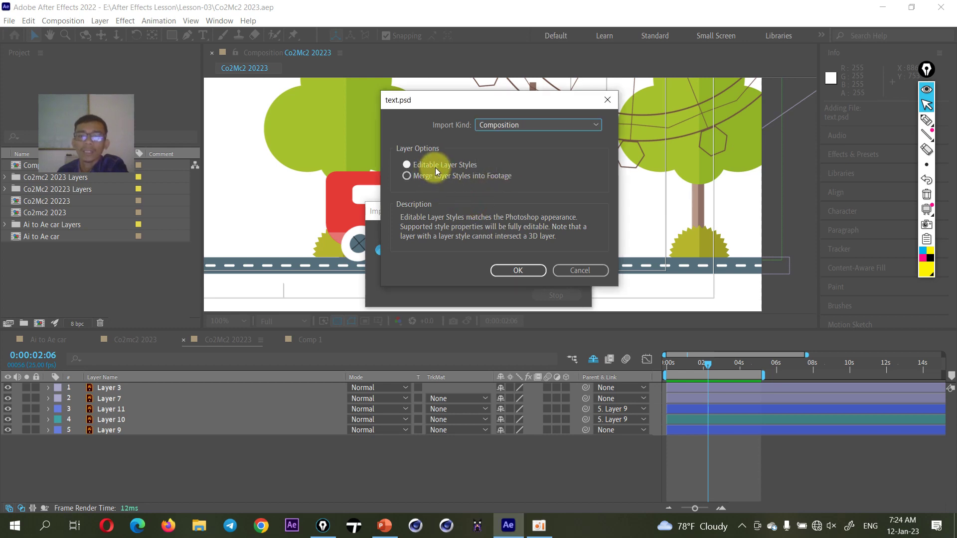
click(455, 179)
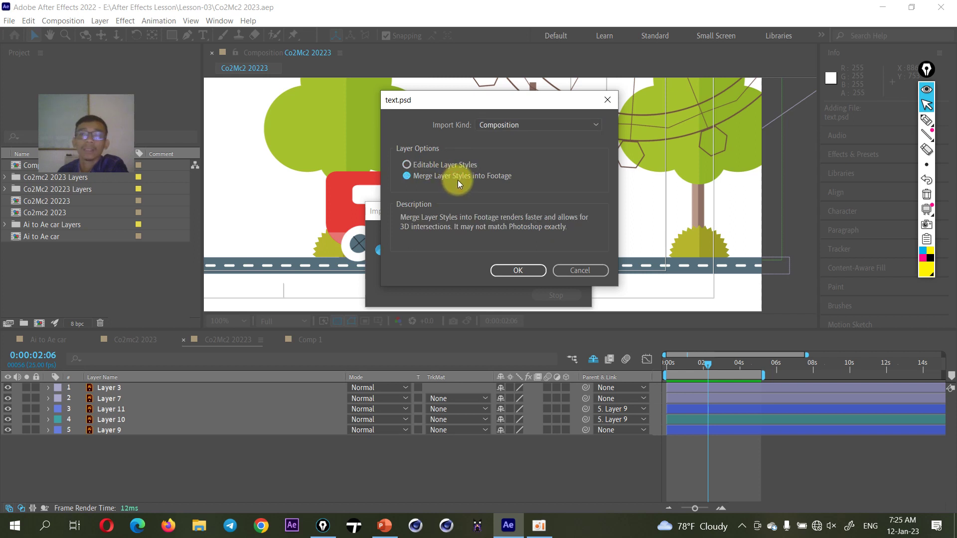
click(462, 165)
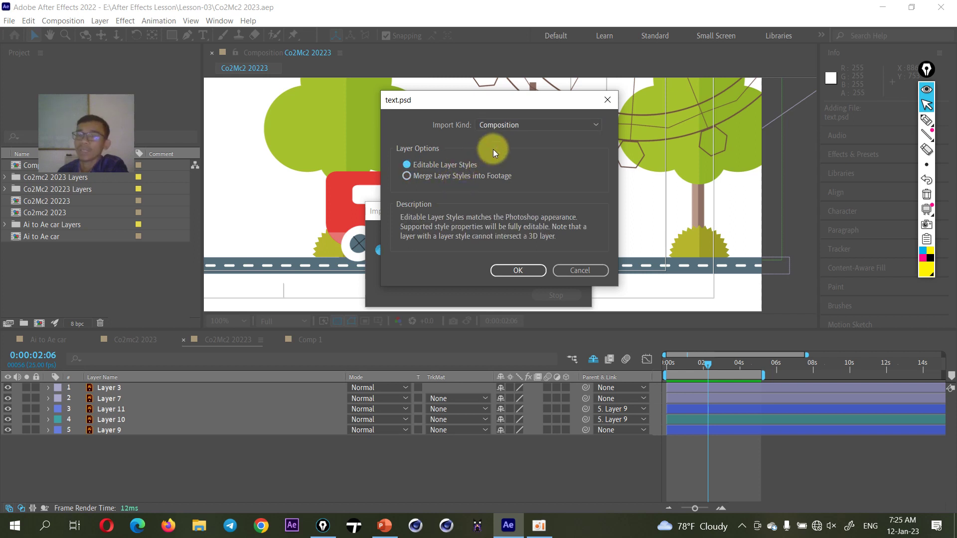
Switch to Footage with Choose Layer set to Lorem Ipsumdd, then cancel the import
click(525, 125)
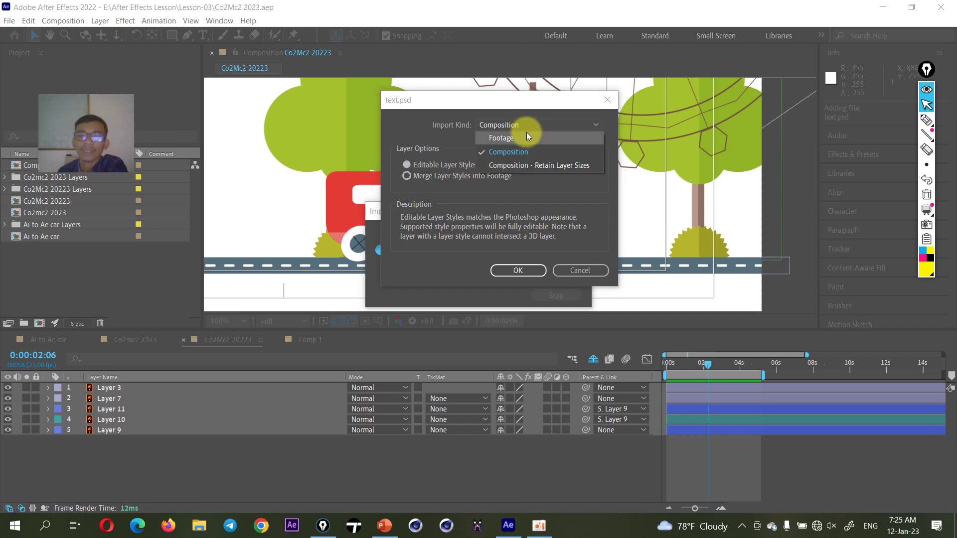
click(527, 135)
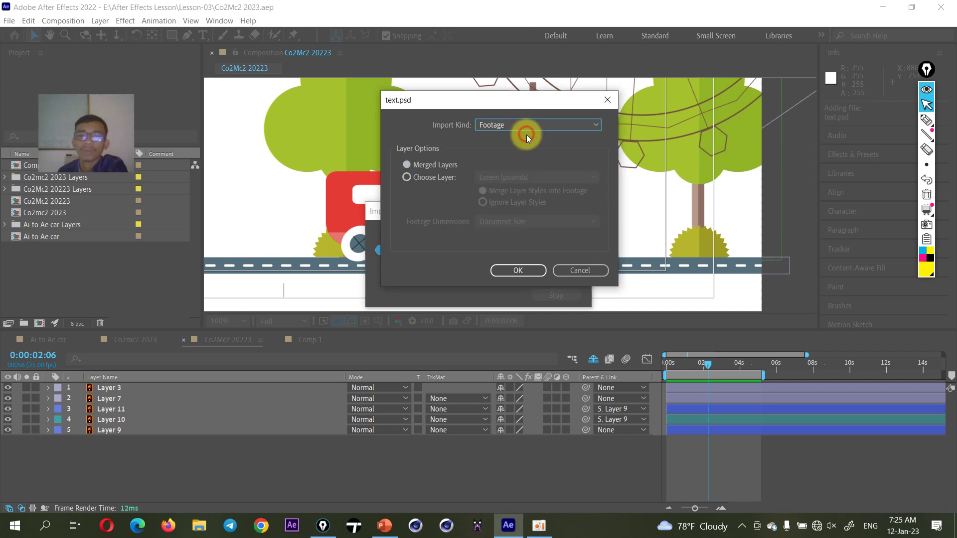
click(426, 177)
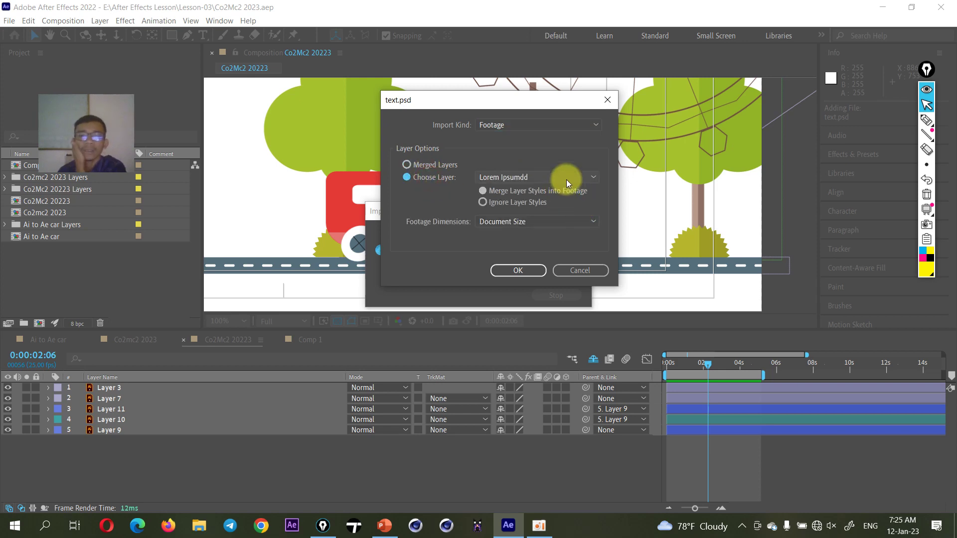
click(569, 178)
click(569, 177)
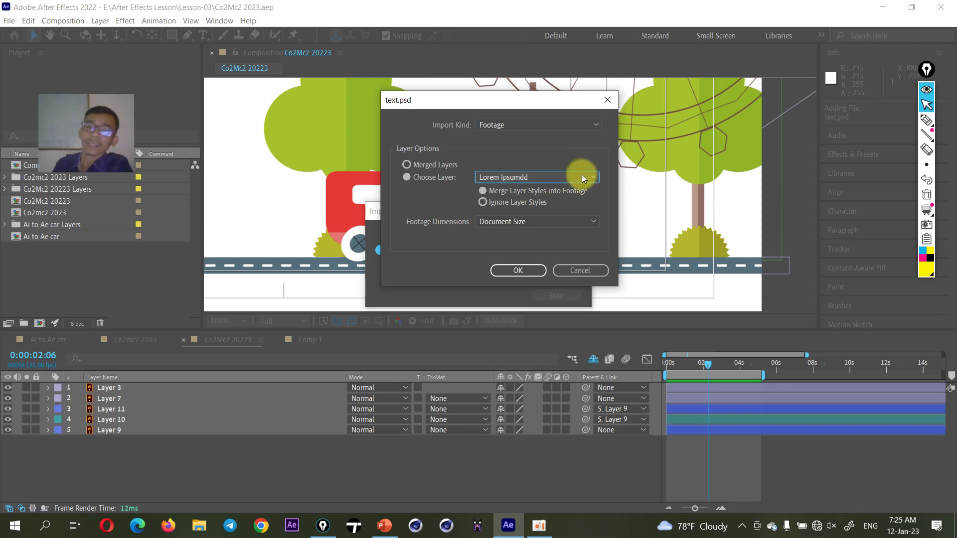
click(566, 276)
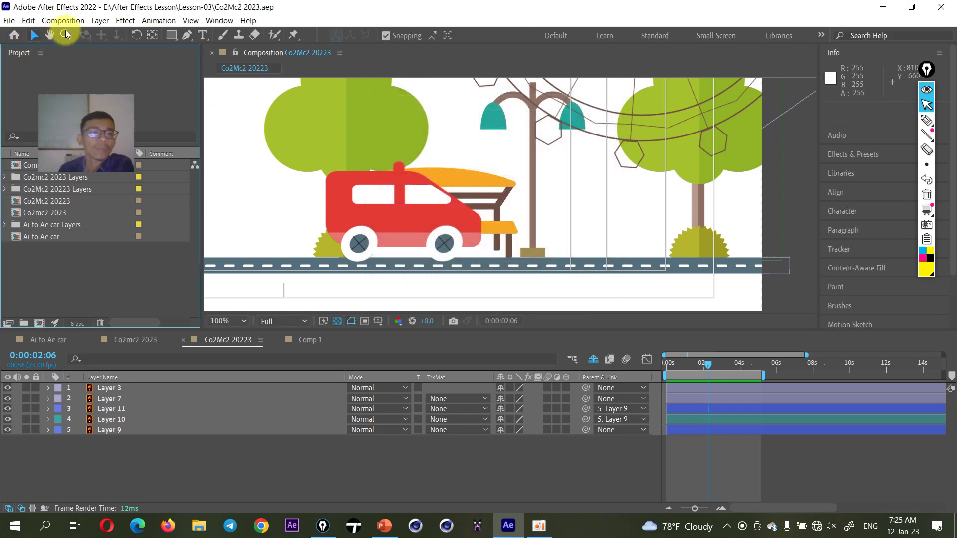
Select Ai to Ae car.ai in Lesson-03 from the Project panel's import window and import it
click(57, 273)
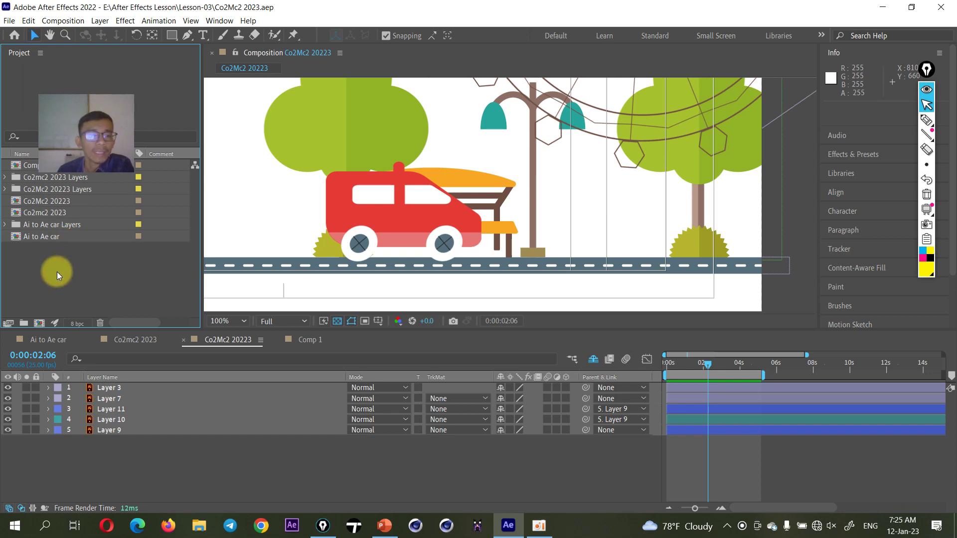
double_click(59, 285)
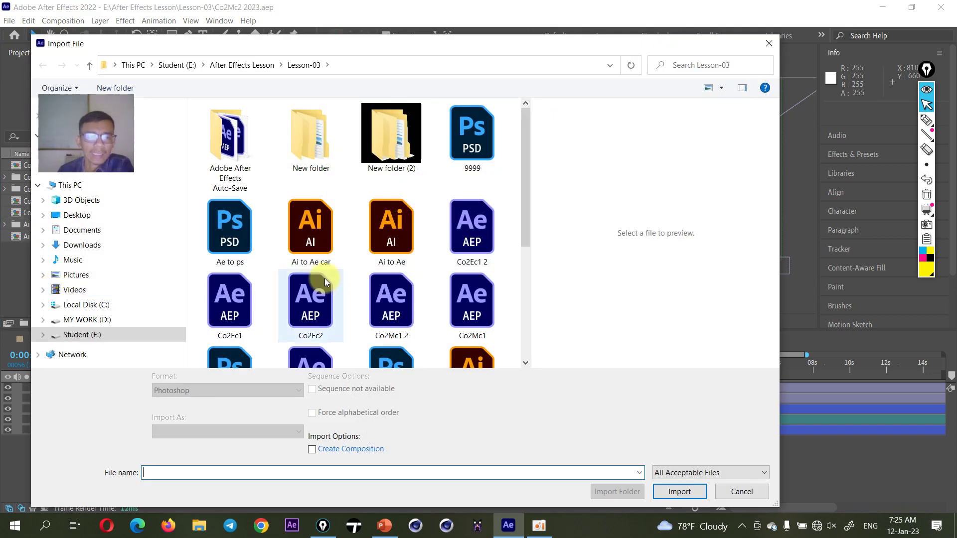
click(323, 235)
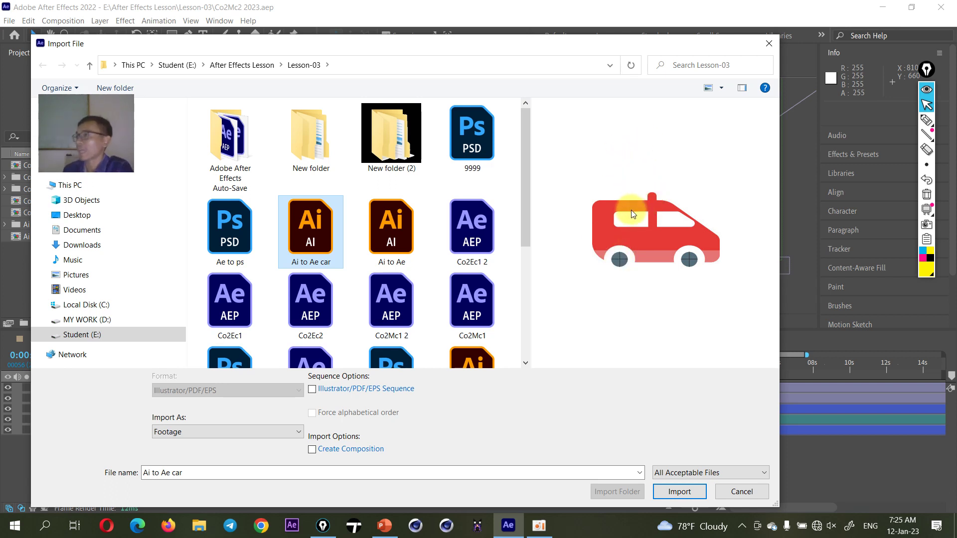
click(680, 492)
Set the car file's import kind to Footage with Choose Layer > Layer 3, then cancel
click(524, 118)
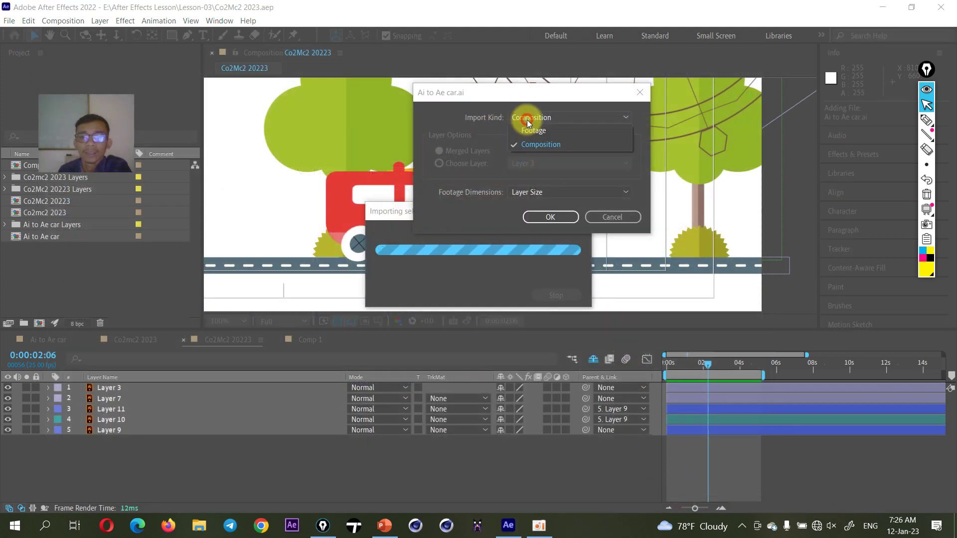
click(551, 145)
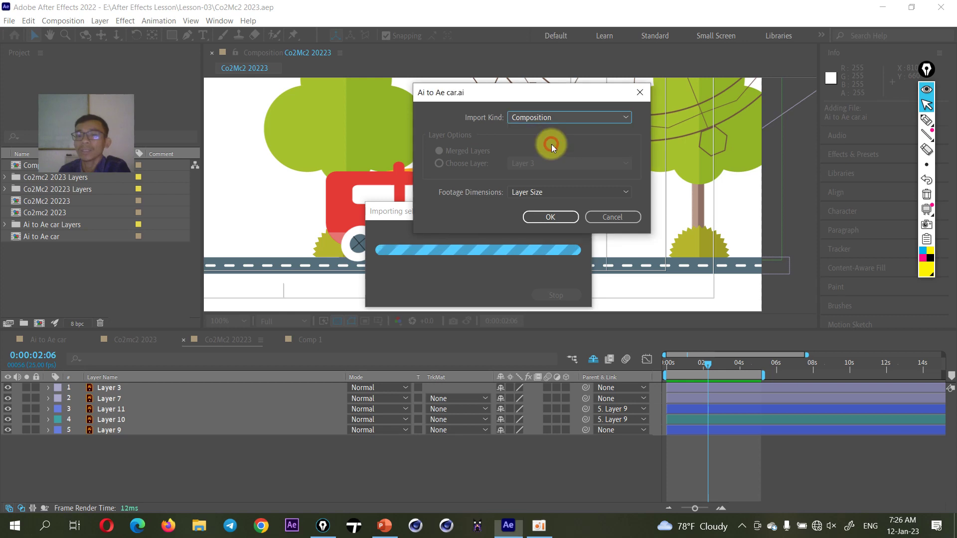
click(544, 118)
click(543, 131)
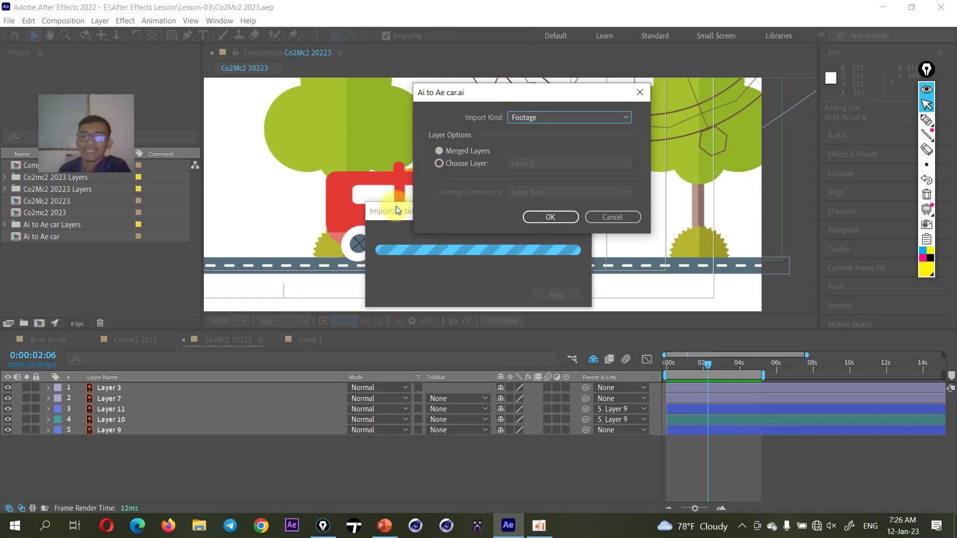
click(450, 165)
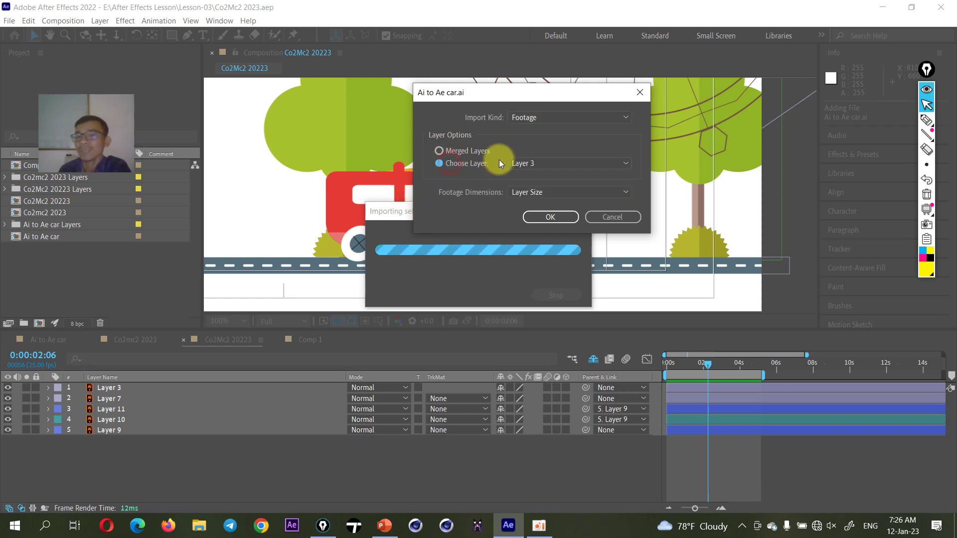
click(534, 161)
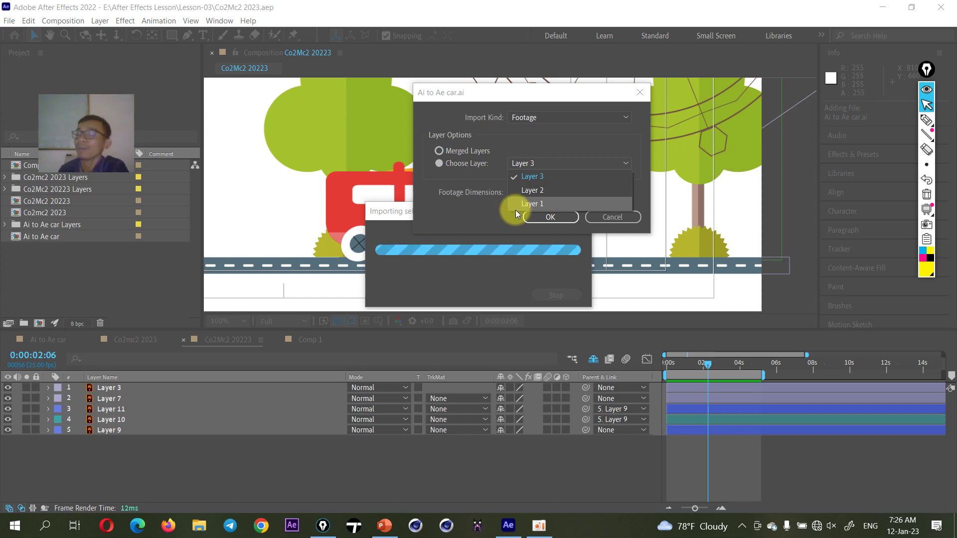
click(480, 177)
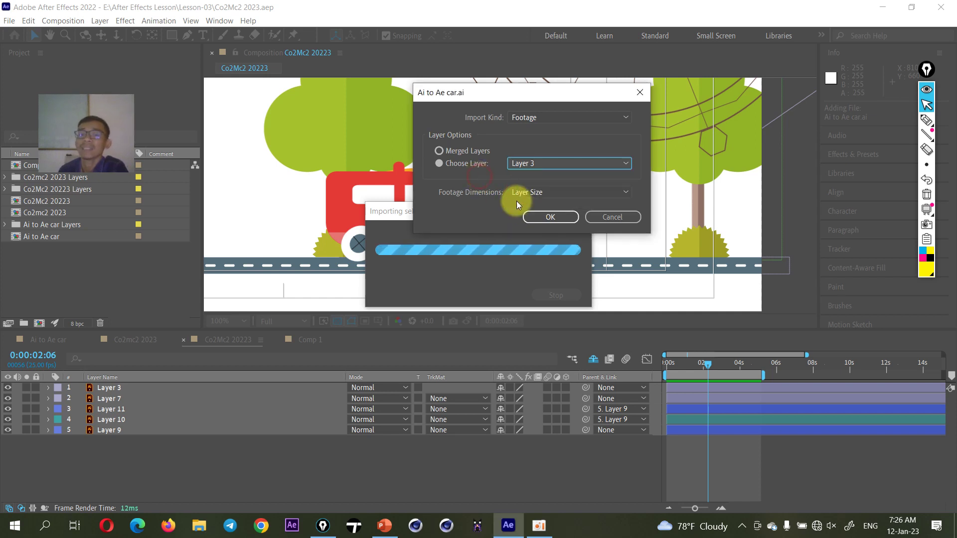
click(621, 216)
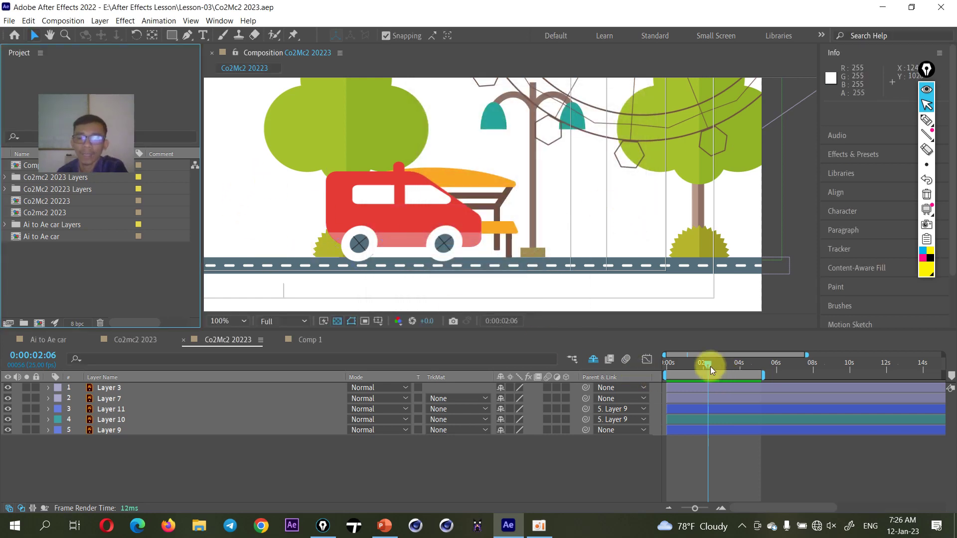
Scrub the Timeline playhead to 0:00:02:11 to watch the car move along the road
mouse_move(708, 366)
mouse_down()
mouse_move(696, 378)
mouse_move(711, 374)
mouse_up()
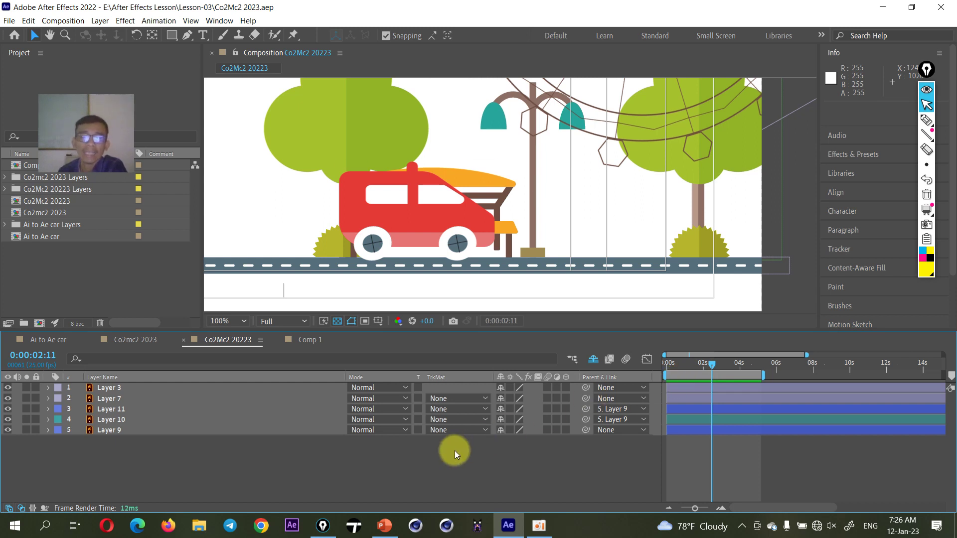
Show the II-4-Camera slide in PowerPoint and reposition the annotation toolbar
click(384, 524)
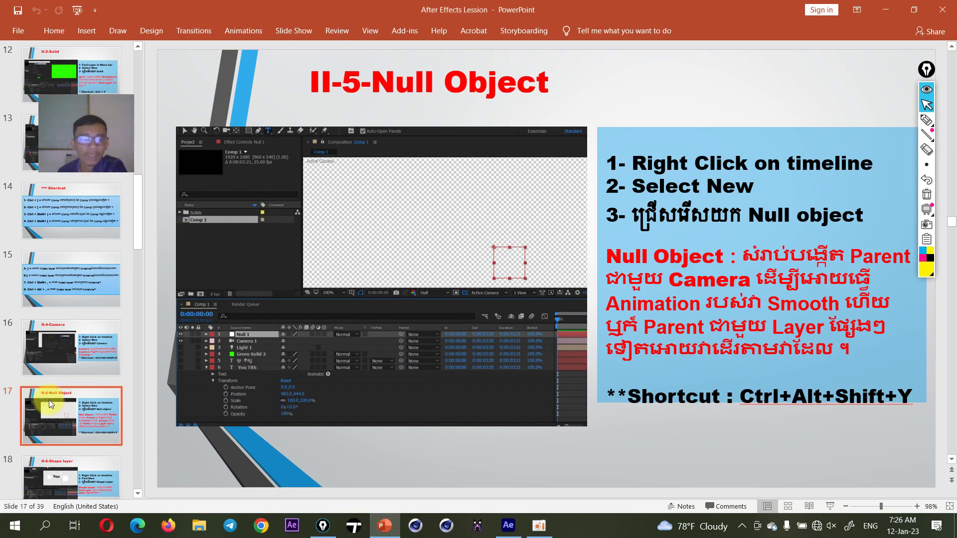
click(67, 323)
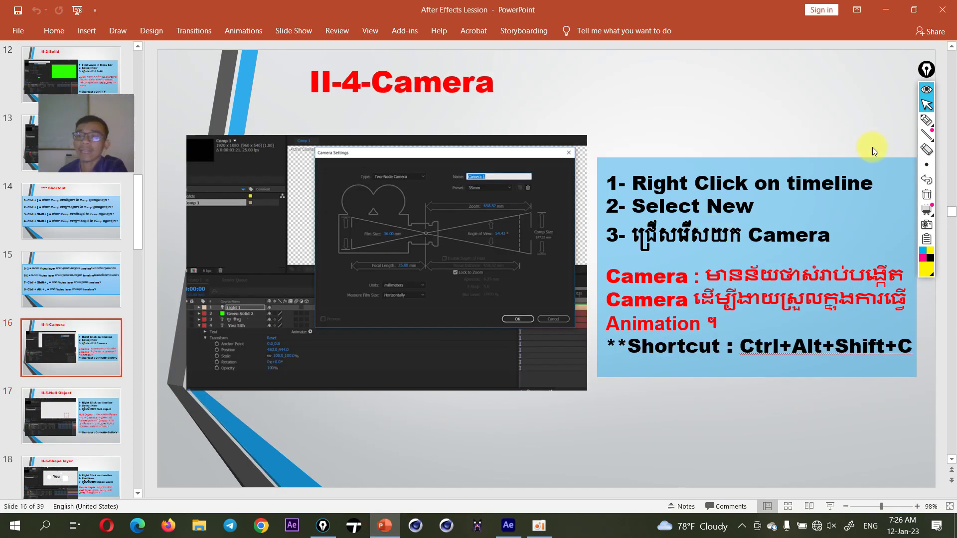
drag(925, 76, 936, 61)
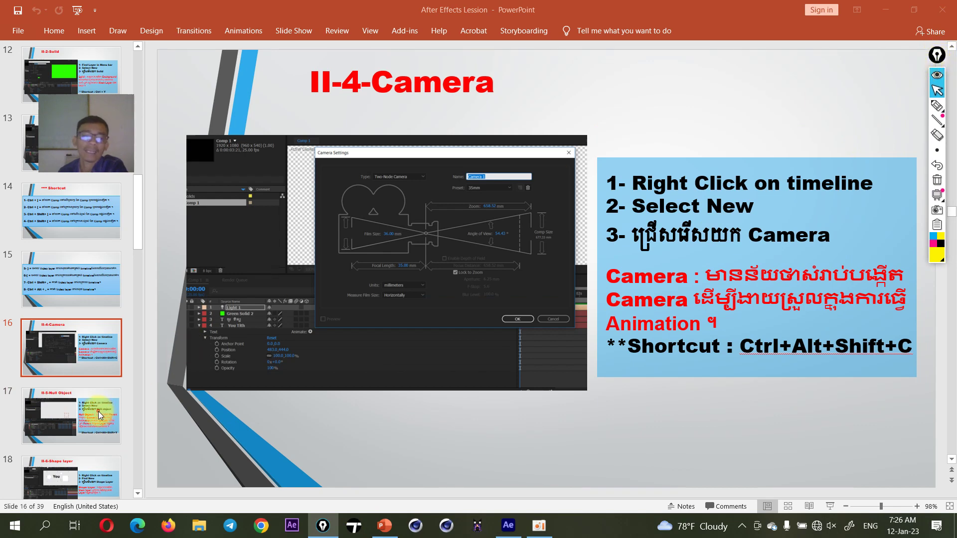
click(88, 419)
key(Up)
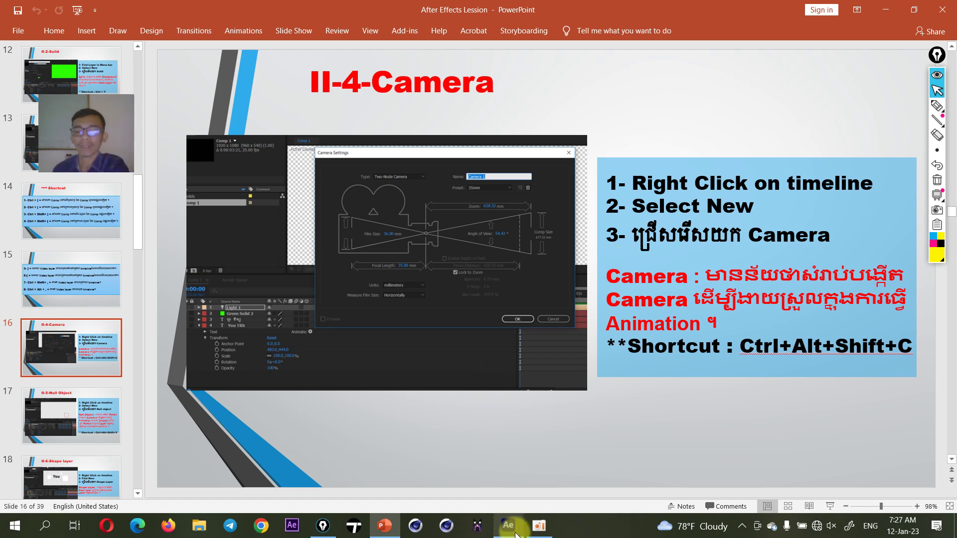
Return from the slides to the After Effects project
click(508, 526)
click(384, 526)
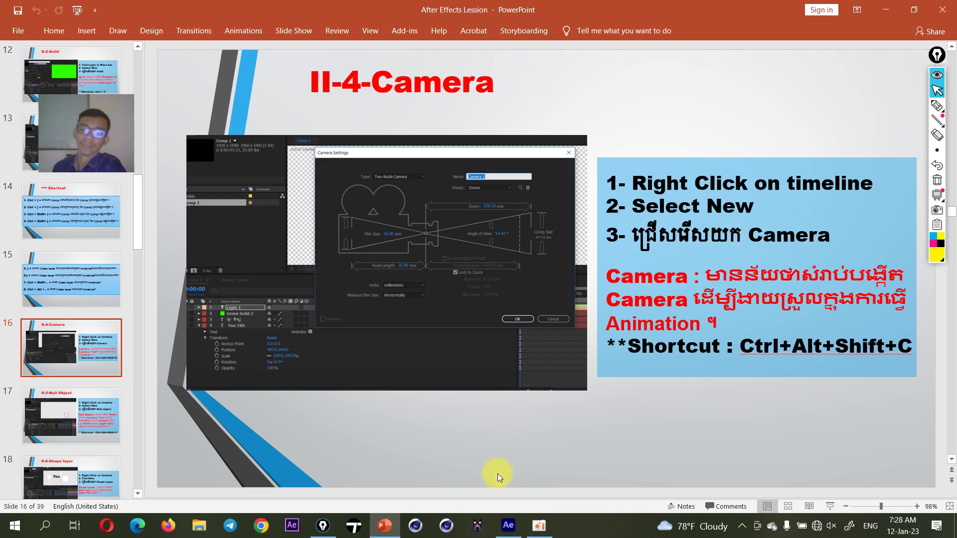
mouse_move(507, 529)
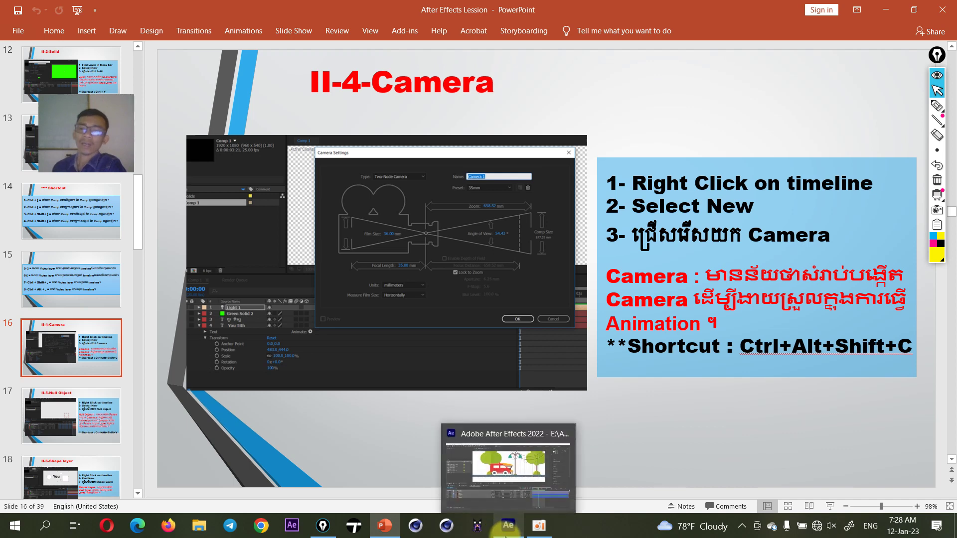
click(504, 484)
scroll(546, 174, down, 4)
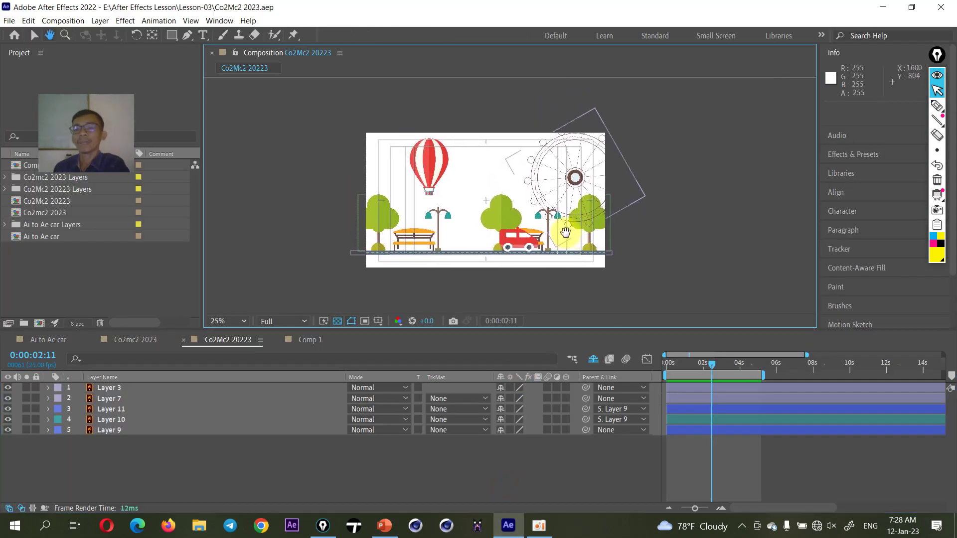
scroll(546, 230, up, 2)
scroll(547, 231, down, 4)
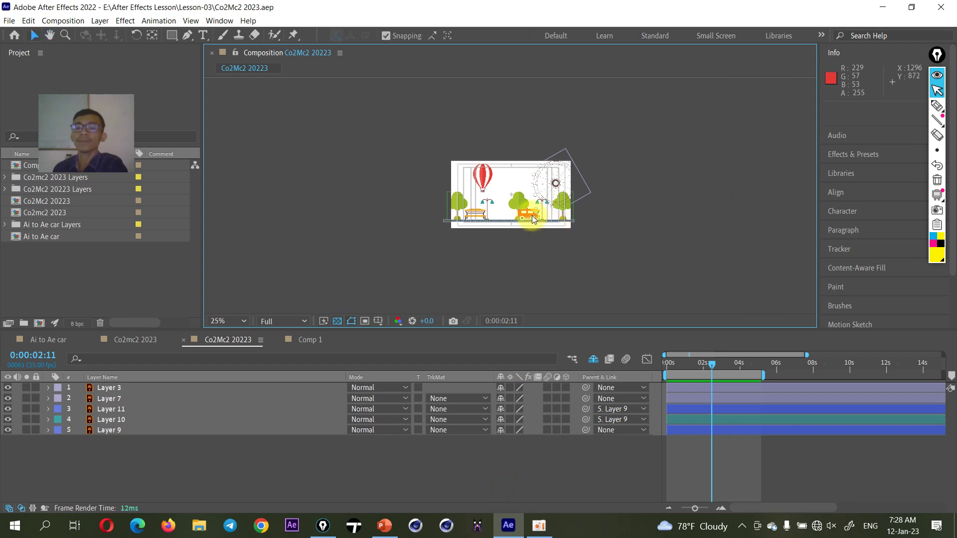
scroll(532, 215, up, 2)
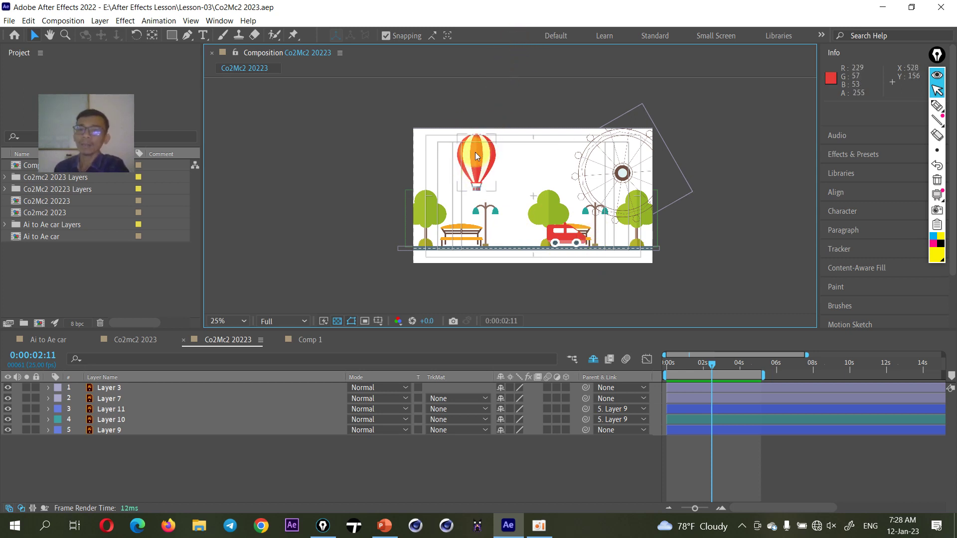
click(481, 169)
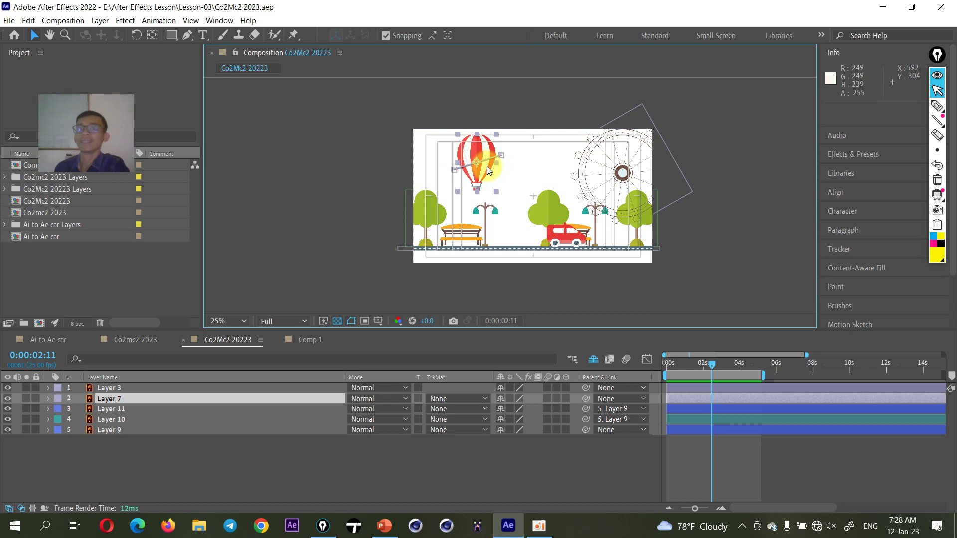
key(slash)
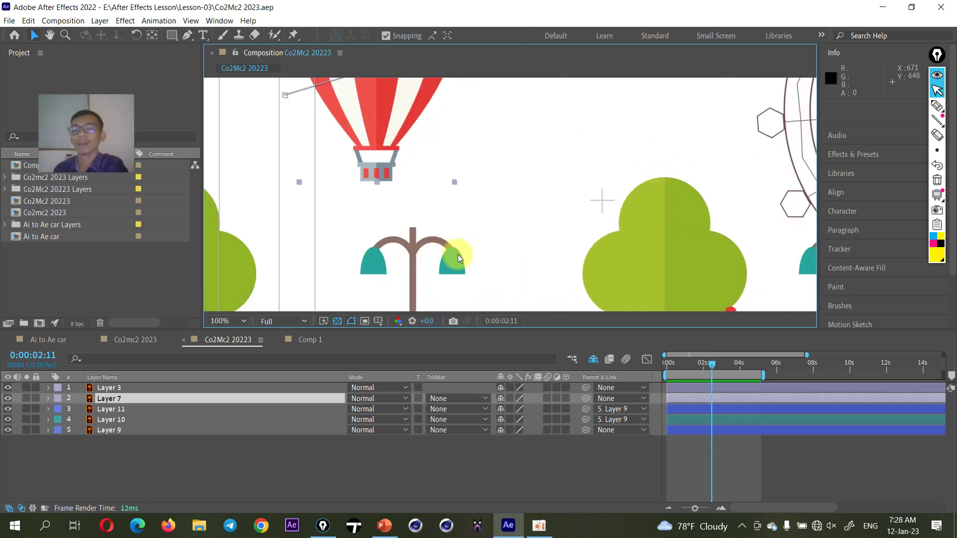
mouse_move(458, 255)
mouse_down()
mouse_move(699, 136)
mouse_move(709, 105)
mouse_up()
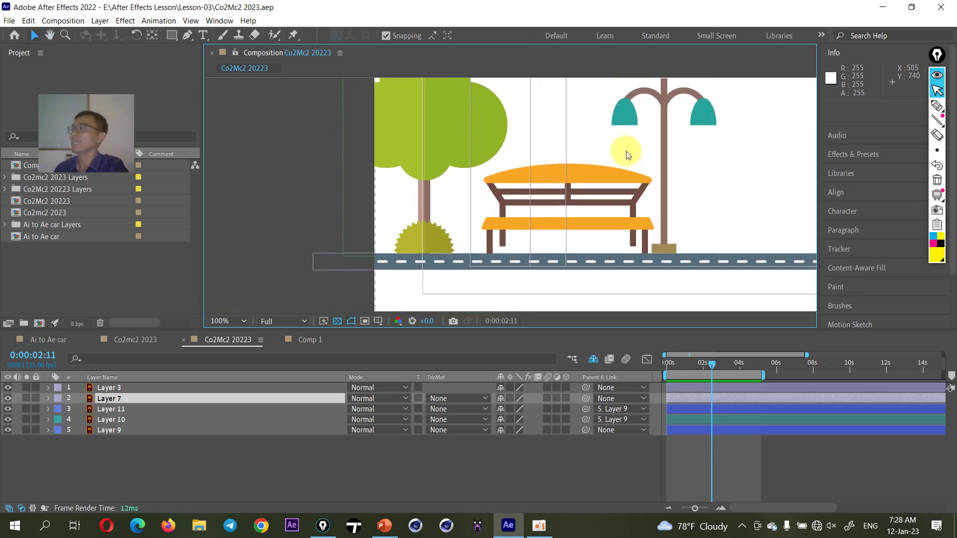
scroll(628, 155, down, 3)
scroll(633, 159, down, 1)
scroll(574, 186, up, 2)
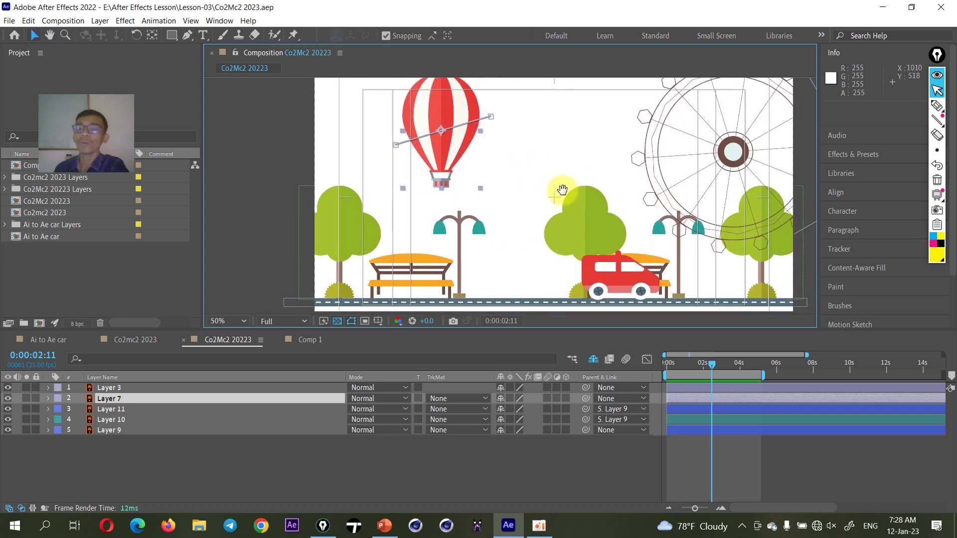
scroll(573, 190, down, 2)
drag(572, 190, 557, 190)
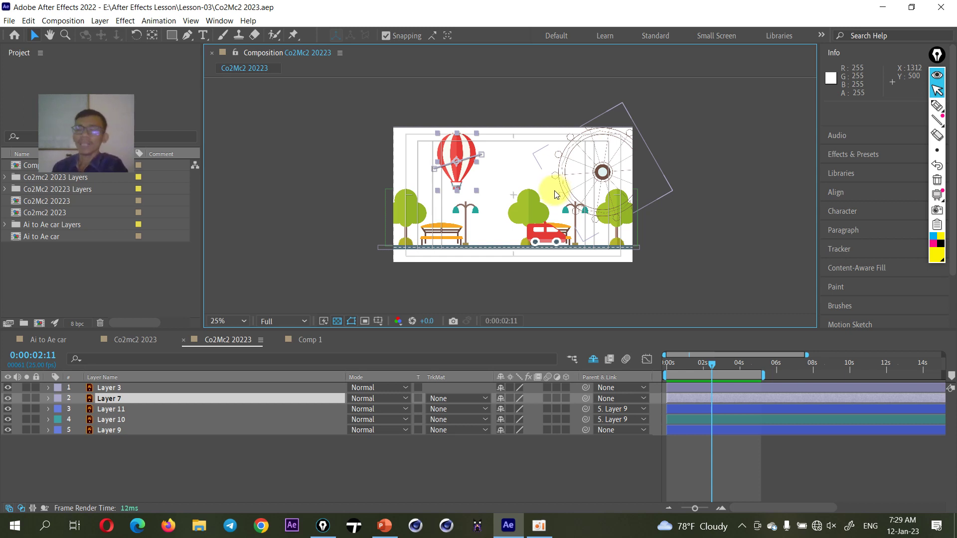
Show the II-5-Null Object slide in PowerPoint with the annotation tools ready
click(379, 531)
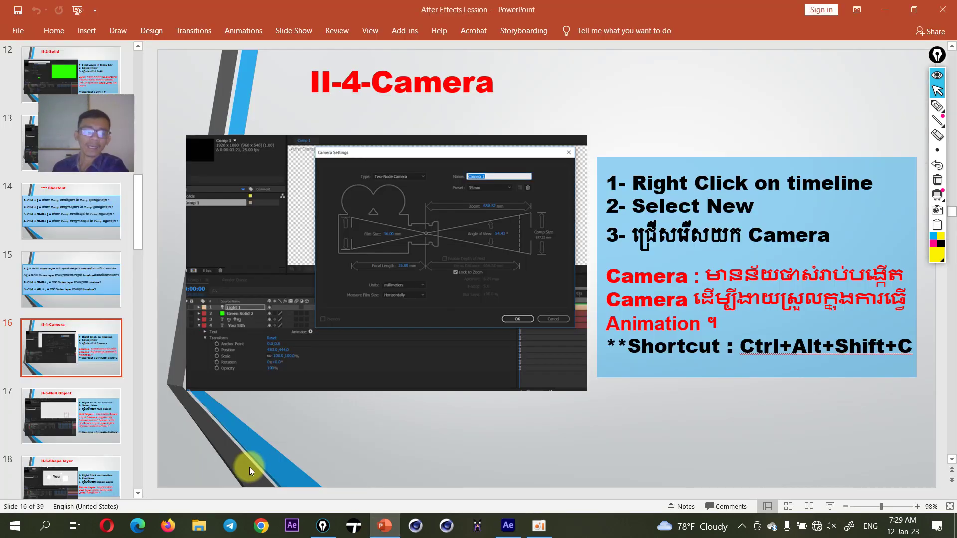
click(59, 419)
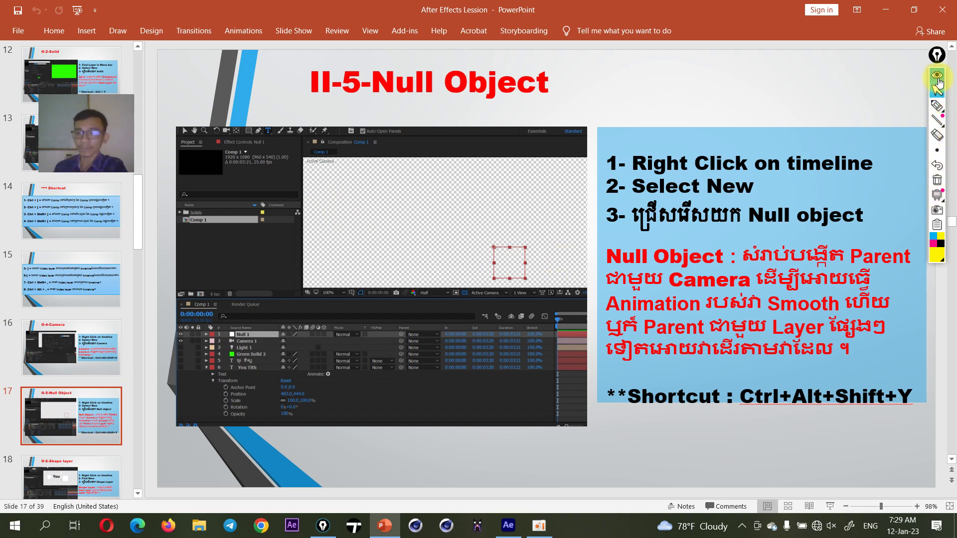
drag(935, 57, 935, 53)
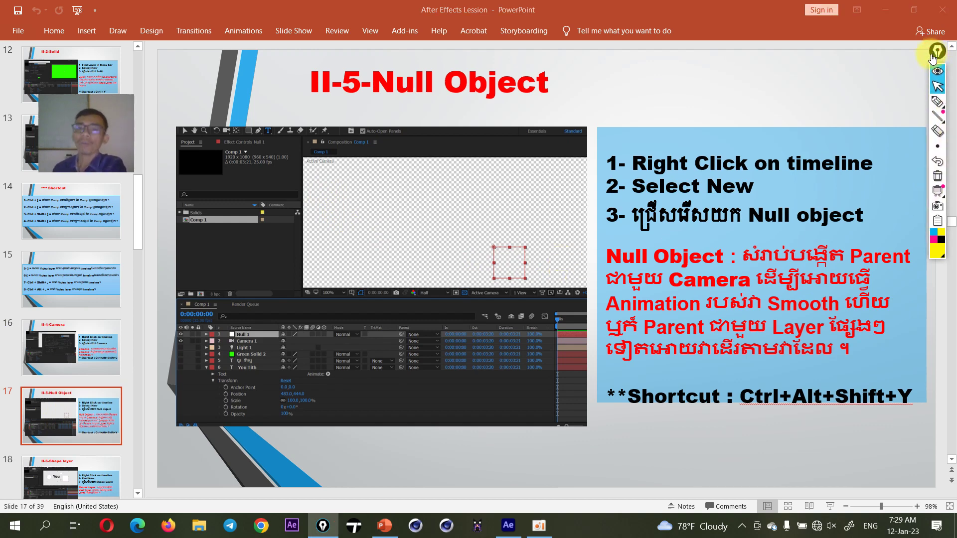
Underline the II-5-Null Object title with a magenta pen stroke, replacing the yellow one
click(934, 103)
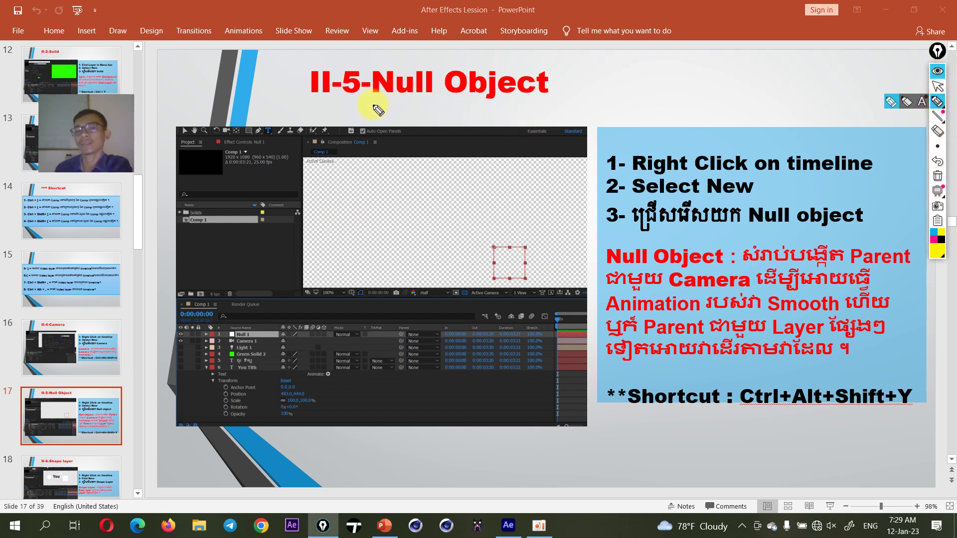
drag(372, 106, 561, 93)
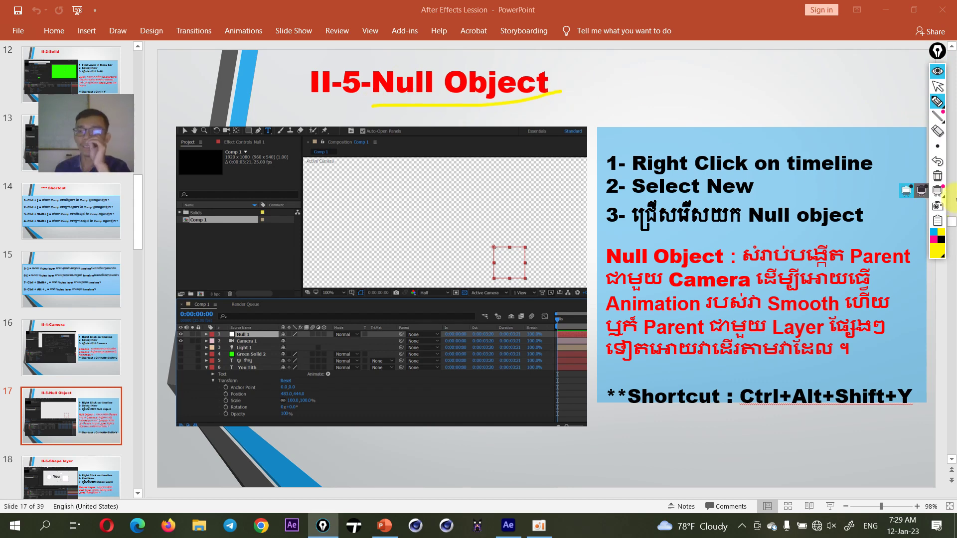
click(937, 161)
click(934, 239)
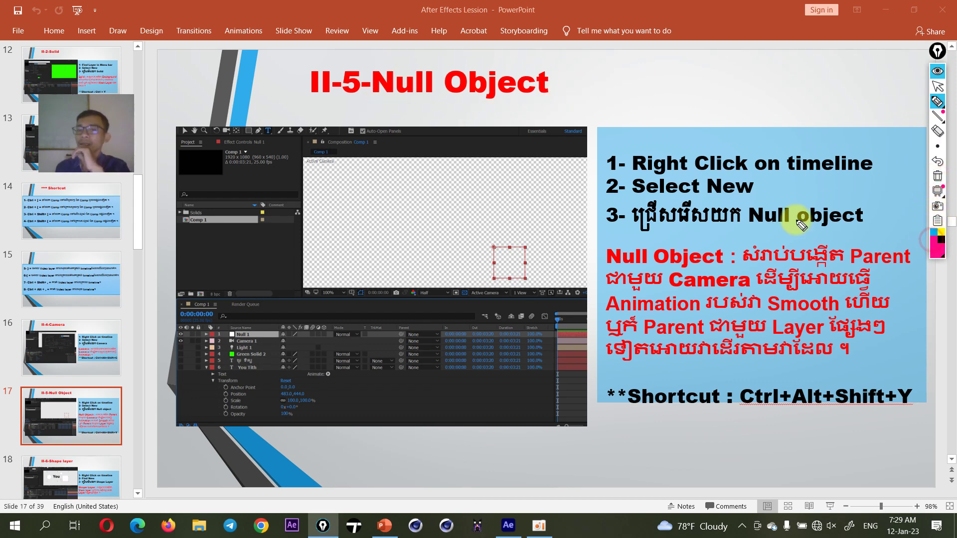
drag(354, 103, 597, 93)
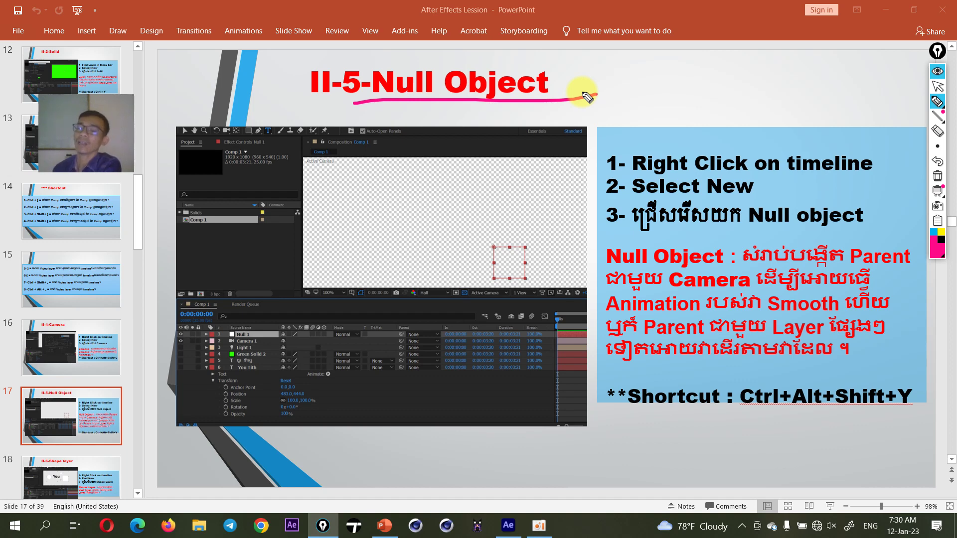
Circle the Ctrl+Alt+Shift+Y shortcut and null square, clear all ink, and return to After Effects
mouse_move(873, 371)
mouse_down()
mouse_move(761, 414)
mouse_move(758, 390)
mouse_up()
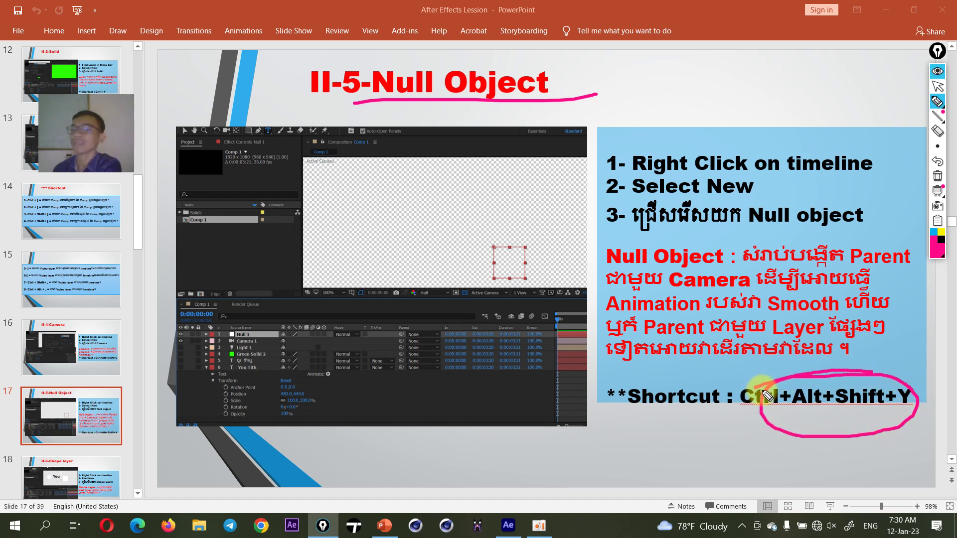
mouse_move(510, 233)
mouse_down()
mouse_move(488, 237)
mouse_move(497, 234)
mouse_up()
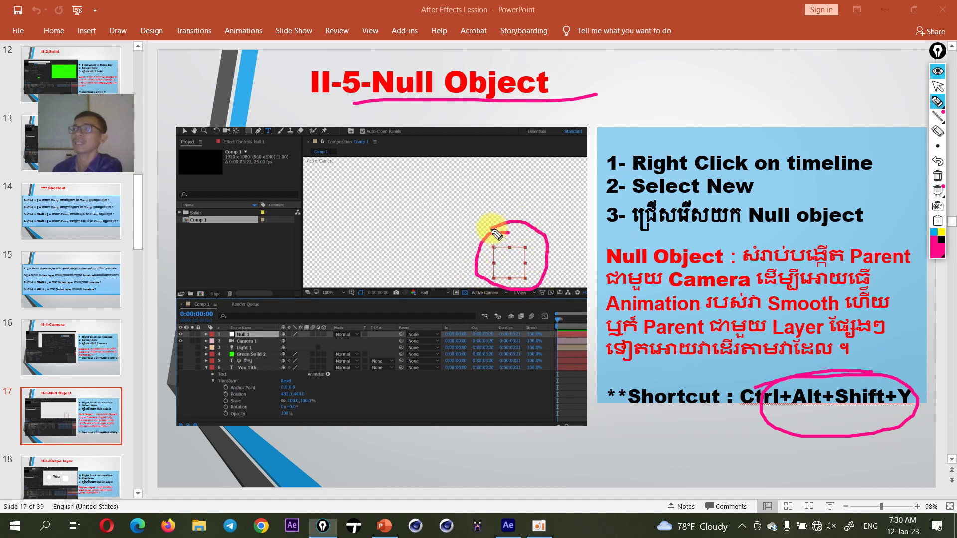
click(932, 76)
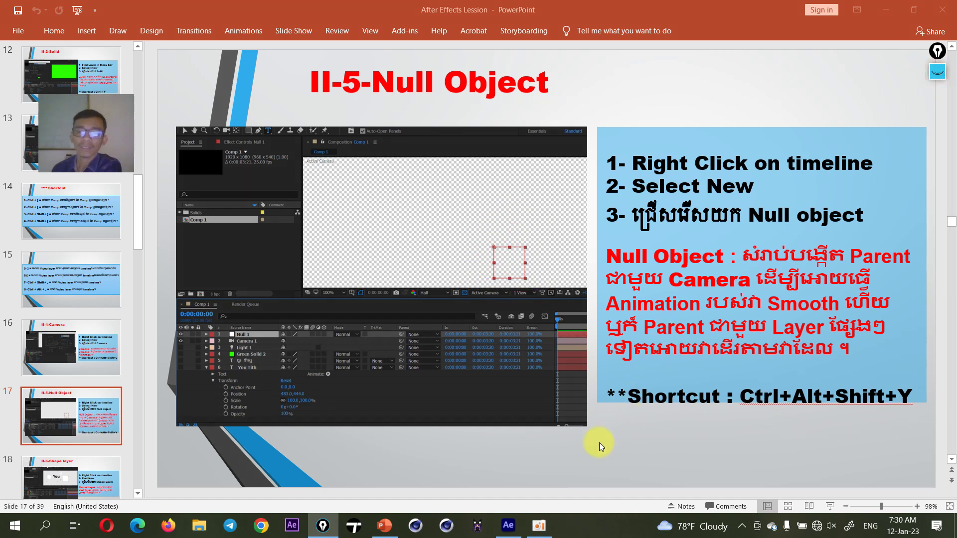
click(507, 527)
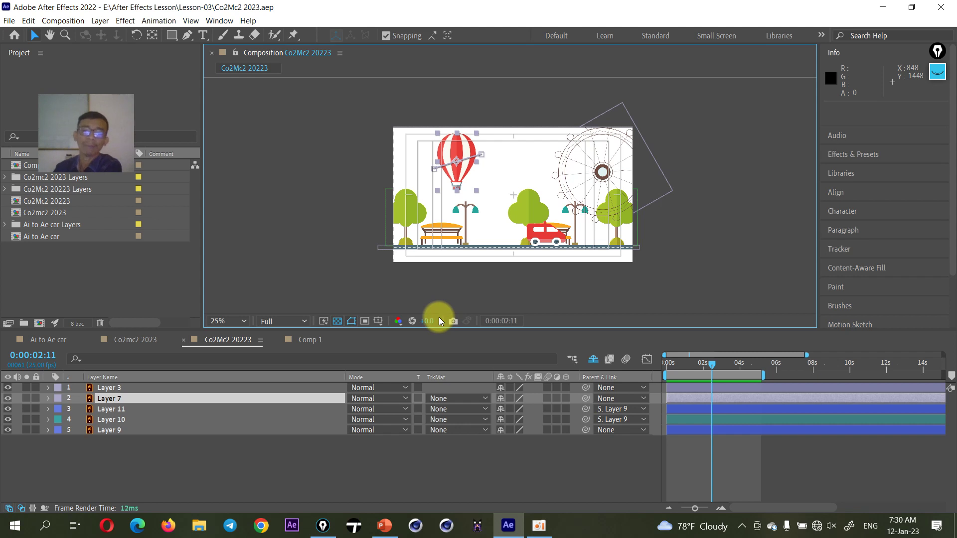
Create Comp 2, then import IMG_6374.JPG from After Effects Lesson > Lesson-02 > Picture
click(39, 323)
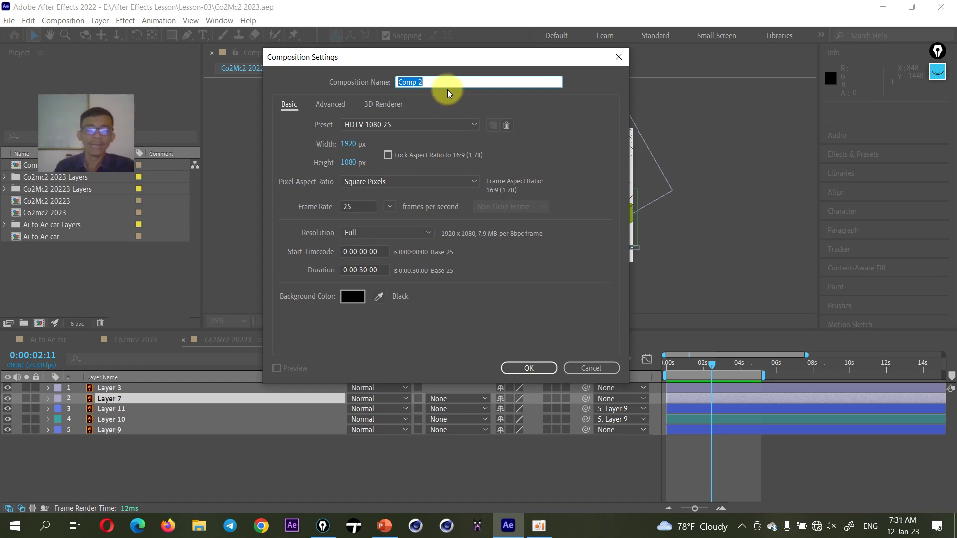
click(529, 373)
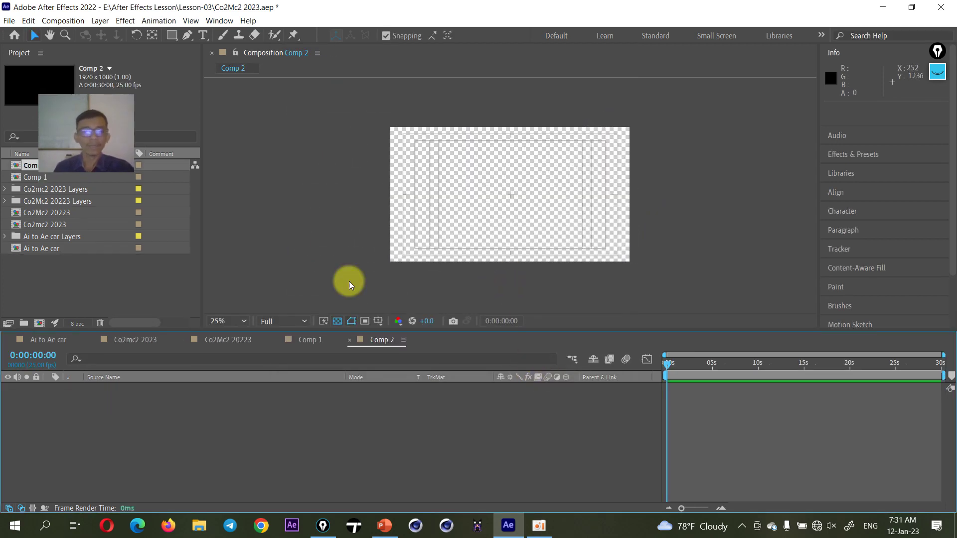
double_click(71, 276)
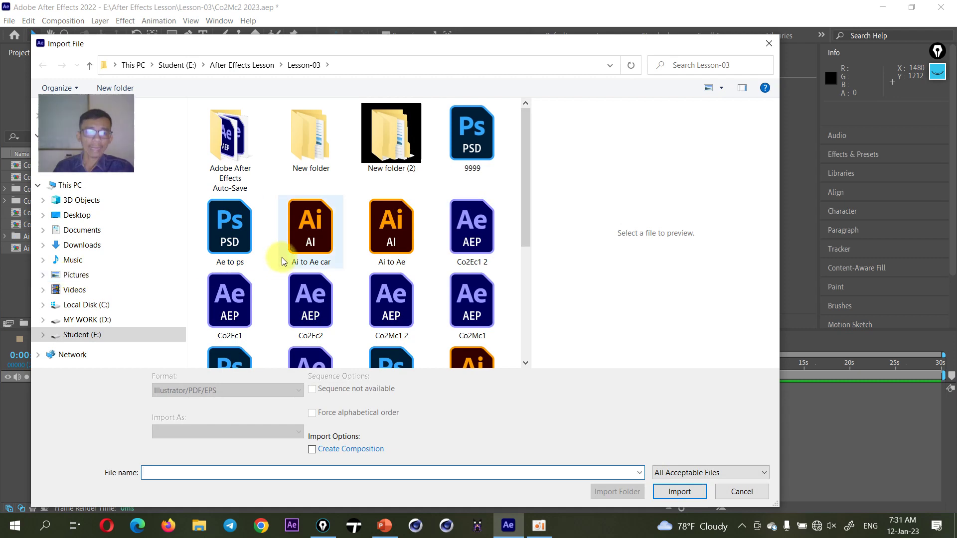
click(260, 67)
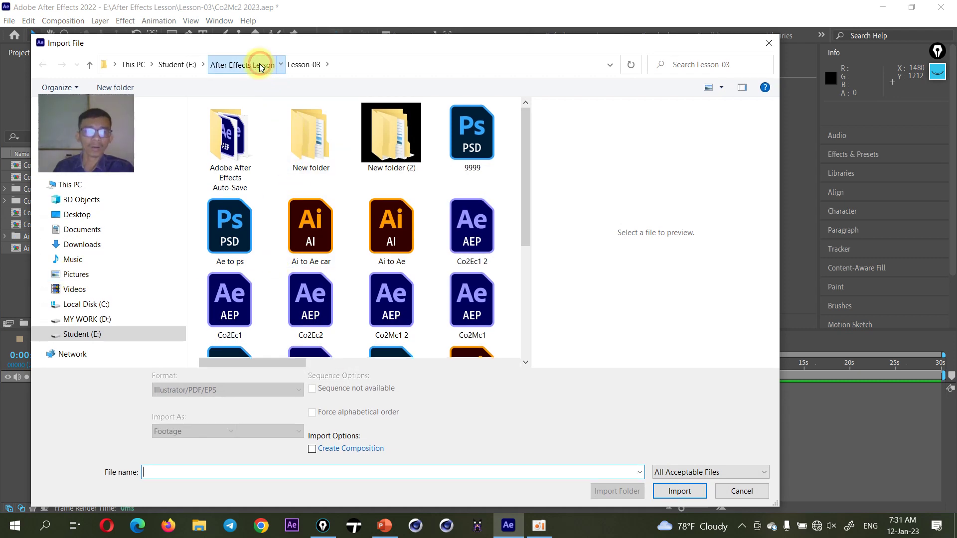
double_click(238, 333)
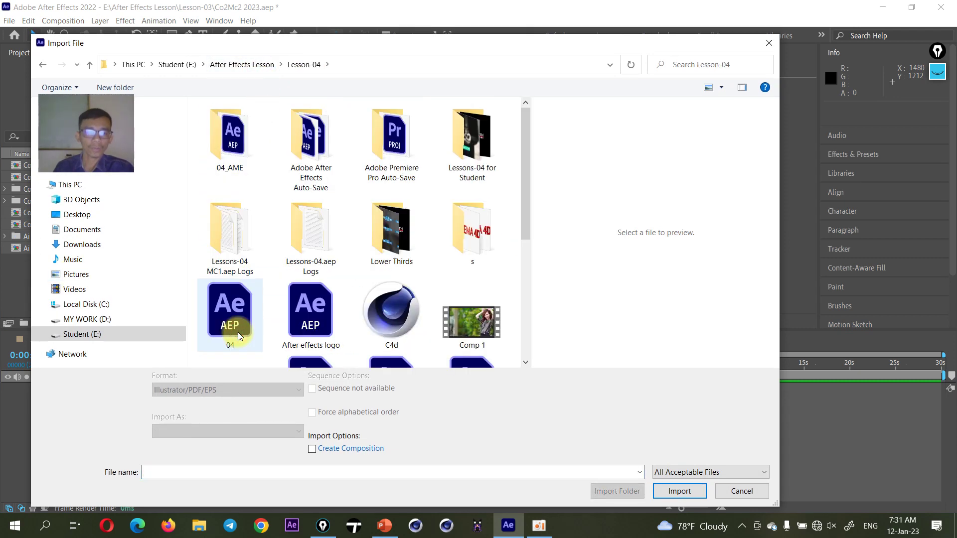
scroll(390, 259, down, 3)
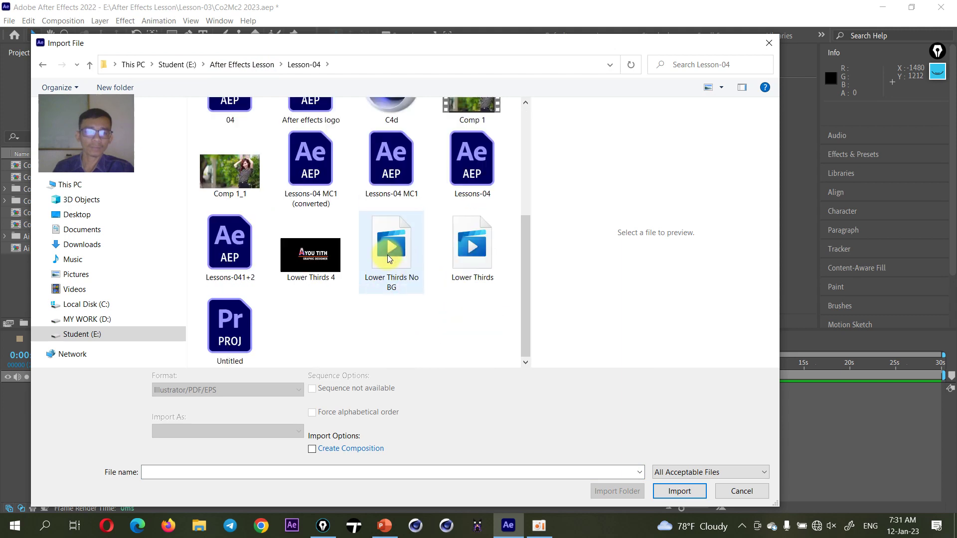
scroll(390, 259, up, 3)
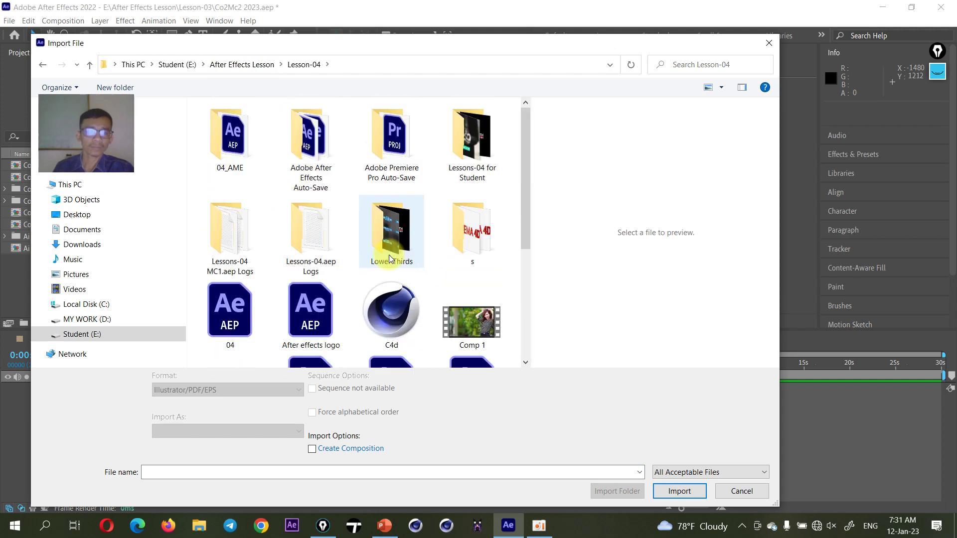
click(249, 65)
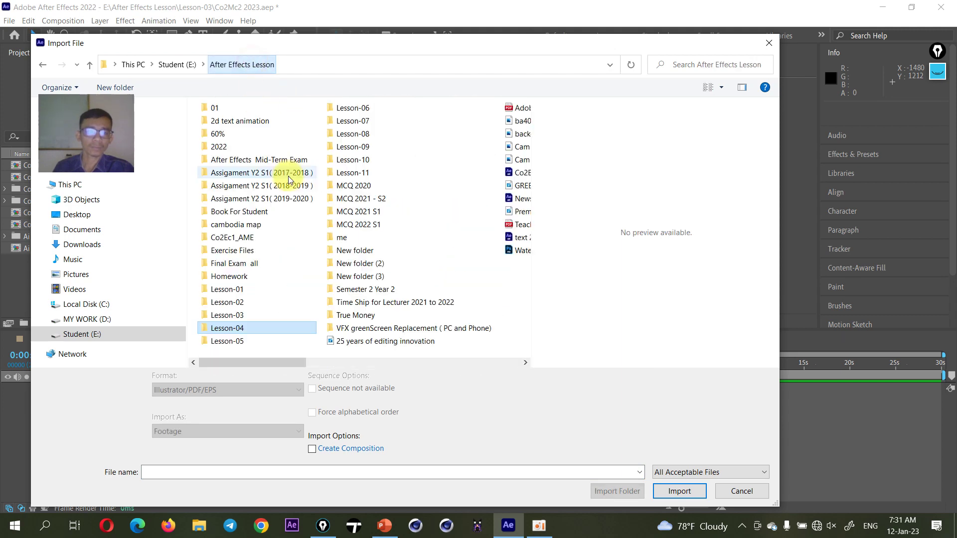
double_click(228, 303)
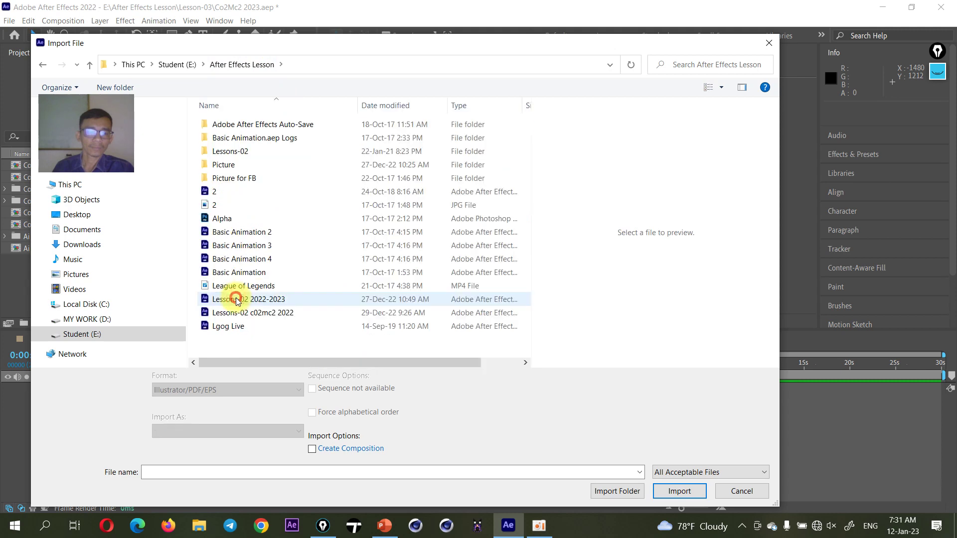
double_click(237, 165)
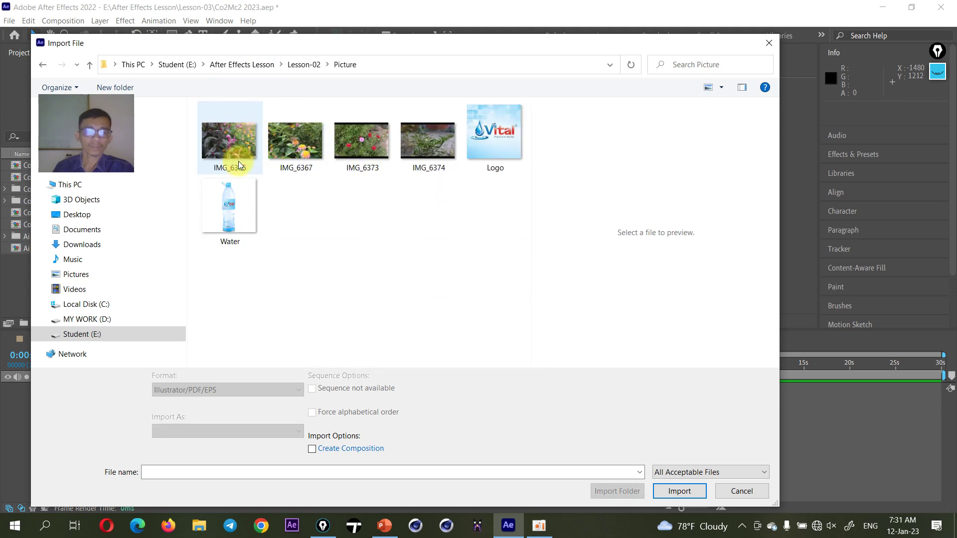
double_click(427, 142)
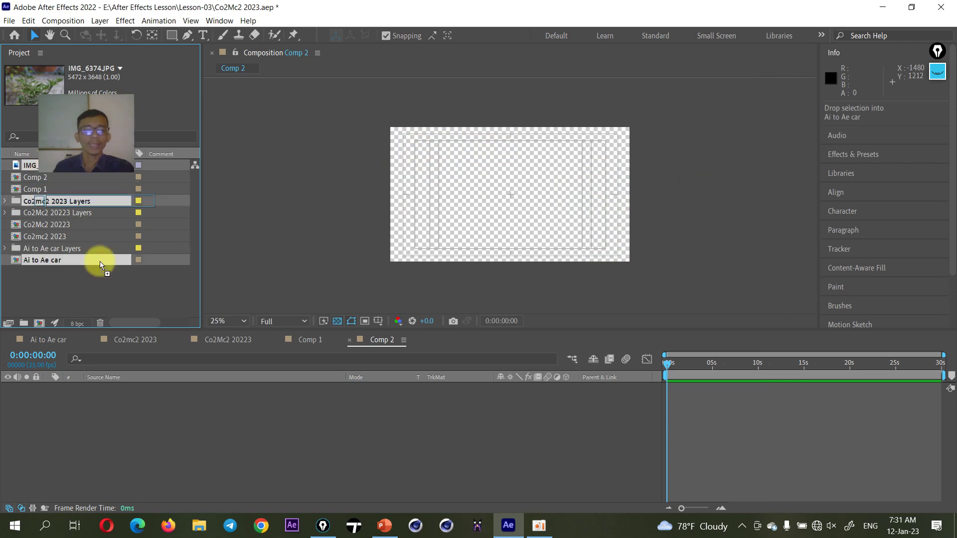
Add IMG_6374.JPG as a layer in Comp 2 and scale it down to 14%
drag(45, 171, 130, 427)
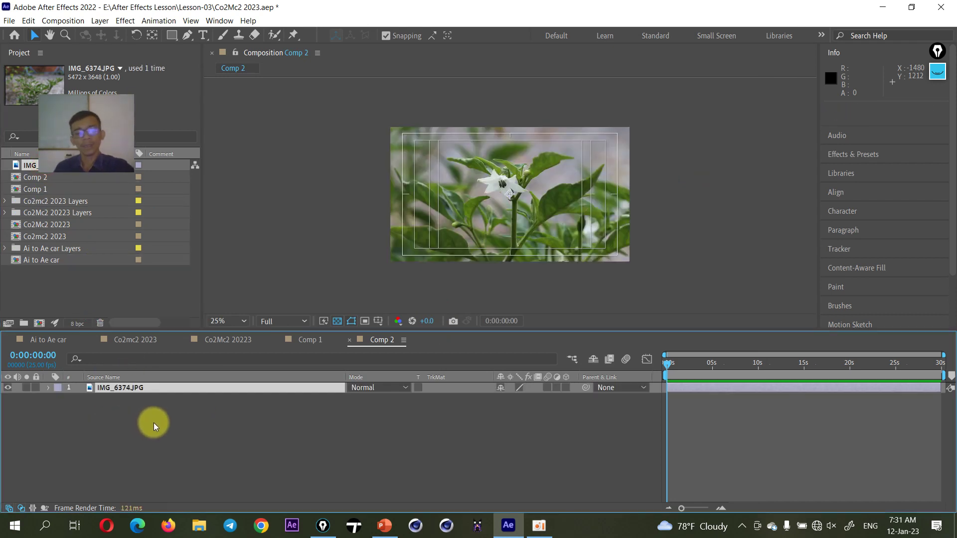
key(s)
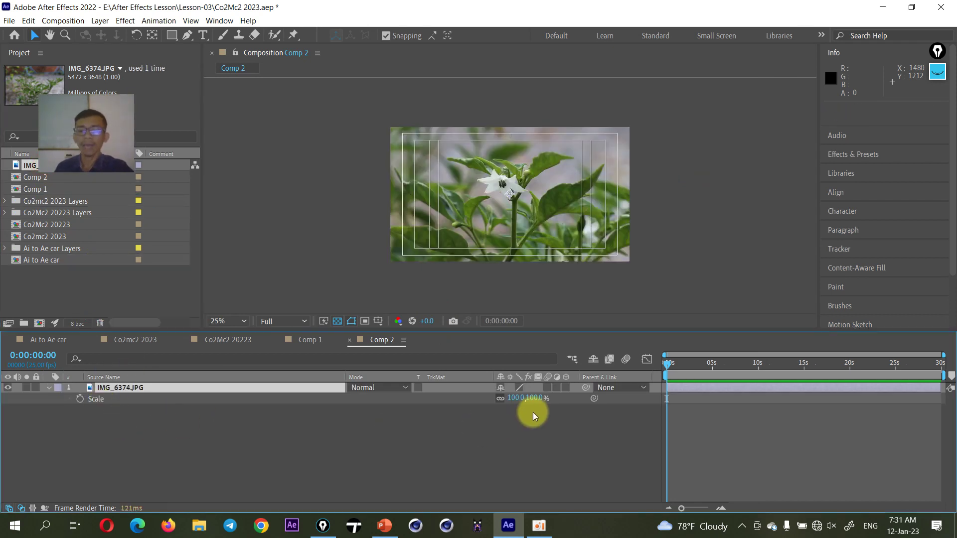
drag(539, 405, 490, 404)
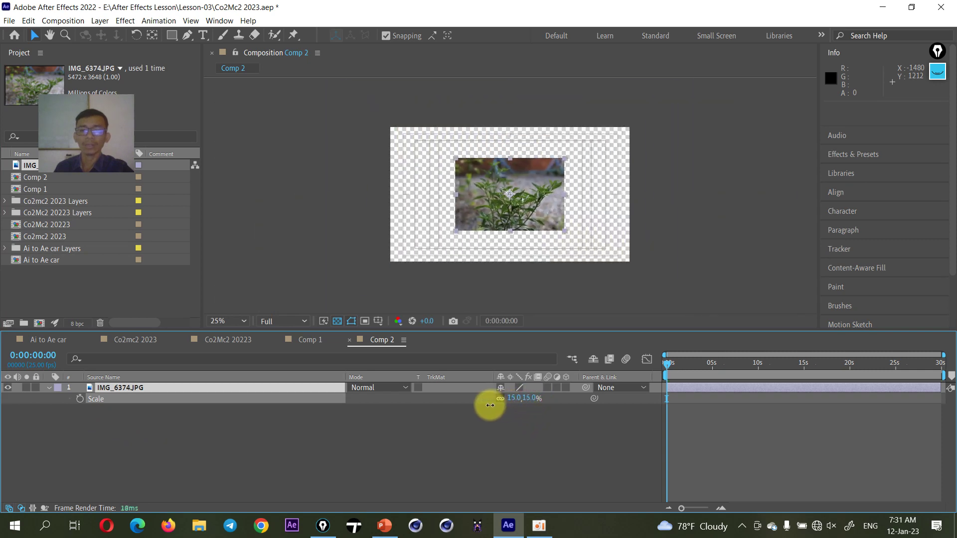
Zoom the viewer to 50%, enlarge it, and show the layer's full Transform properties
key(period)
key(period)
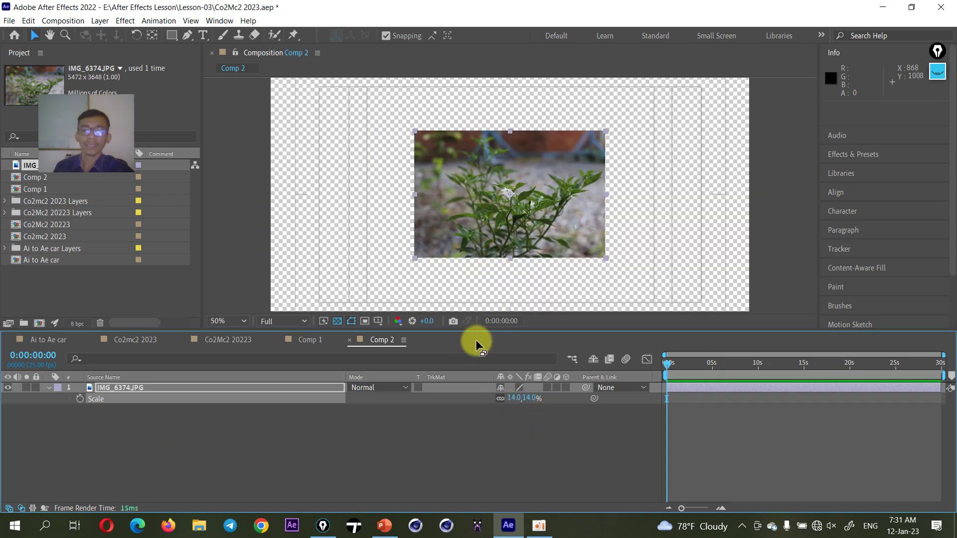
drag(483, 330, 465, 381)
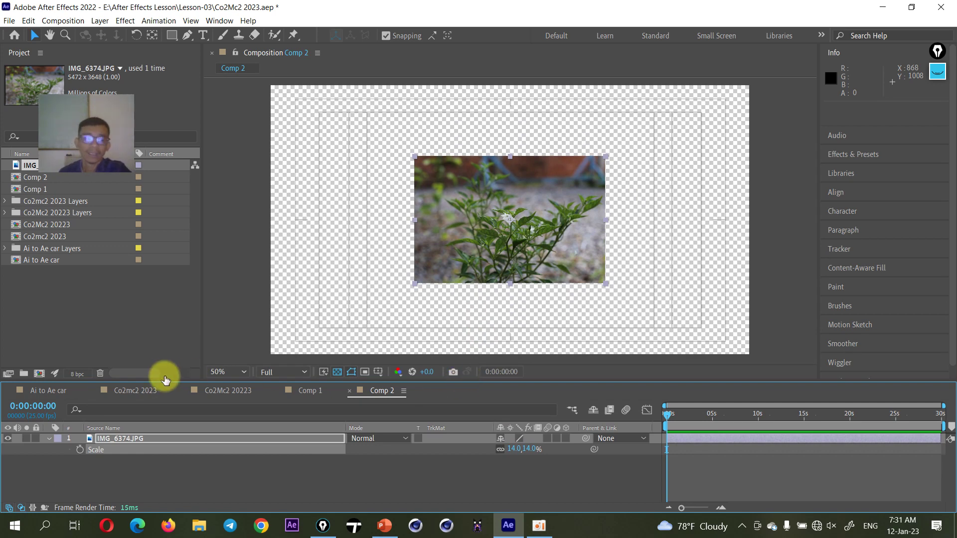
click(49, 439)
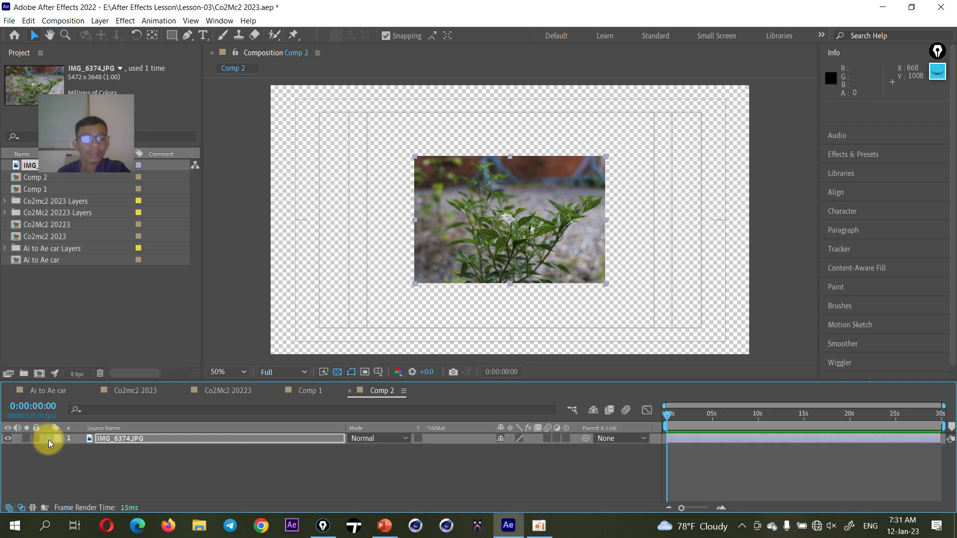
click(49, 440)
click(87, 454)
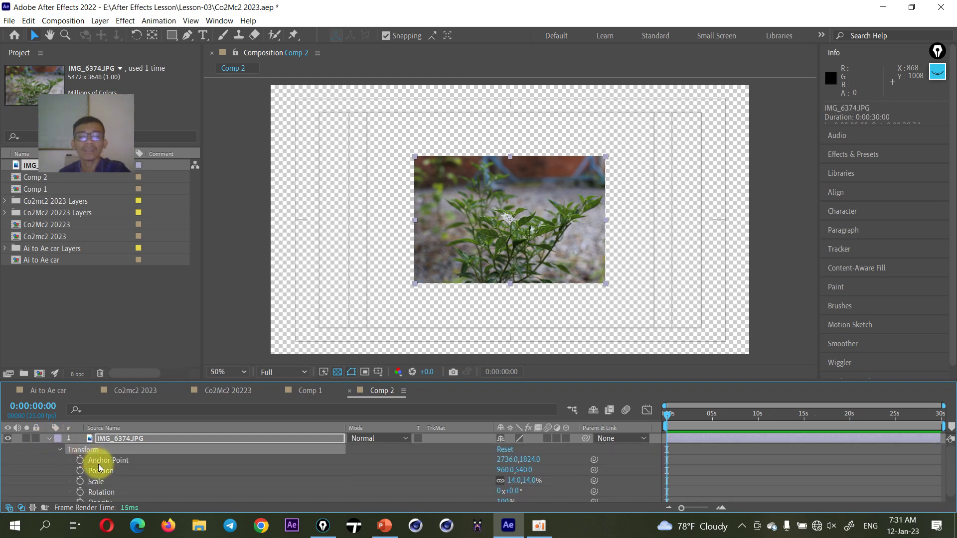
scroll(102, 474, down, 1)
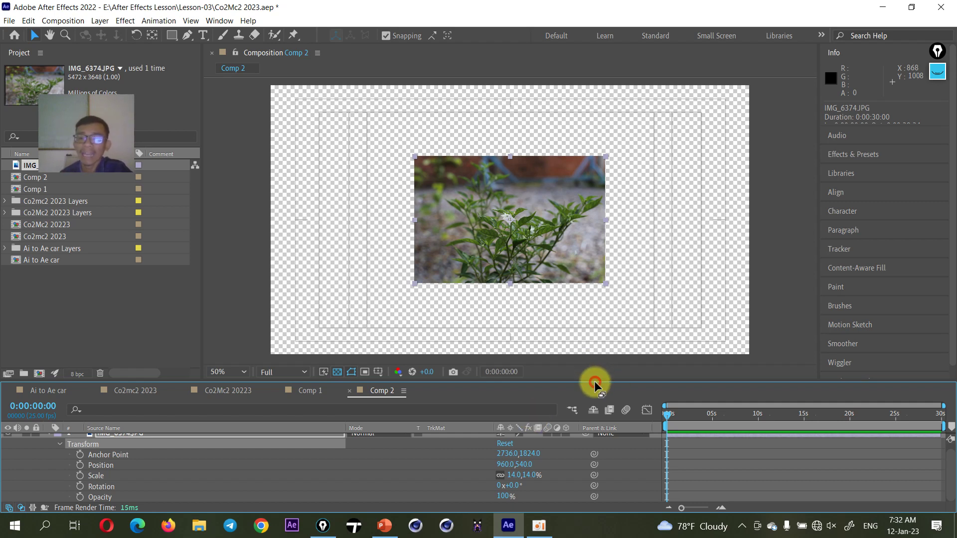
Turn on 3D for IMG_6374.JPG, toggling it off and on to compare
drag(594, 381, 601, 339)
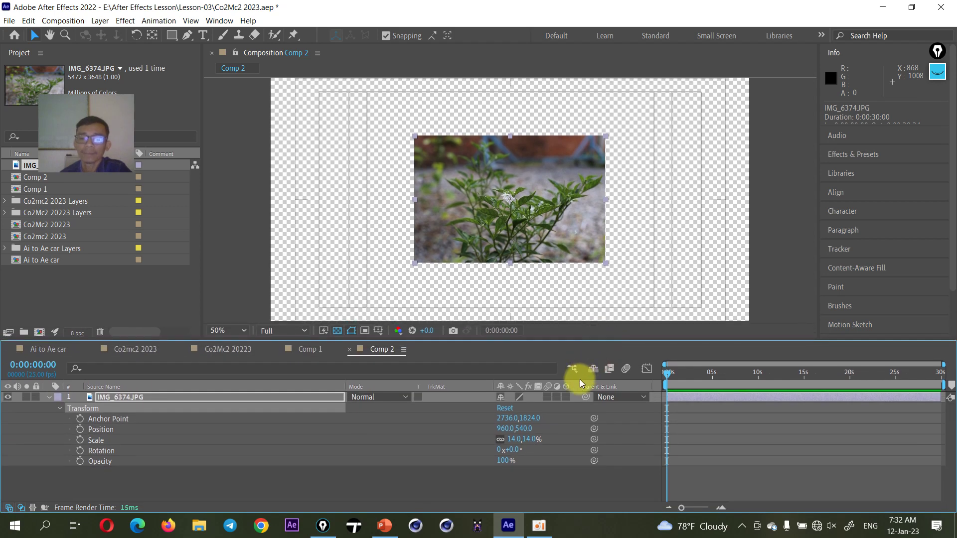
click(567, 397)
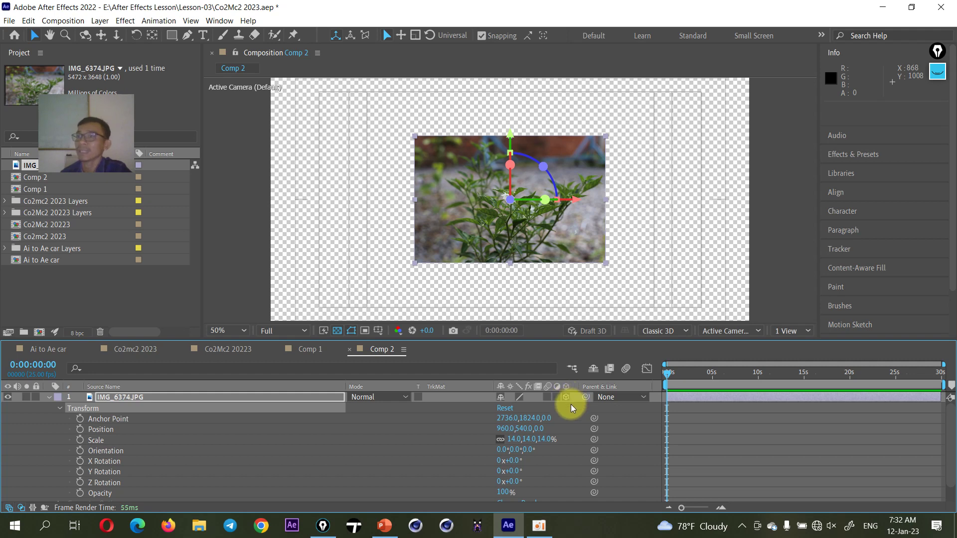
click(565, 400)
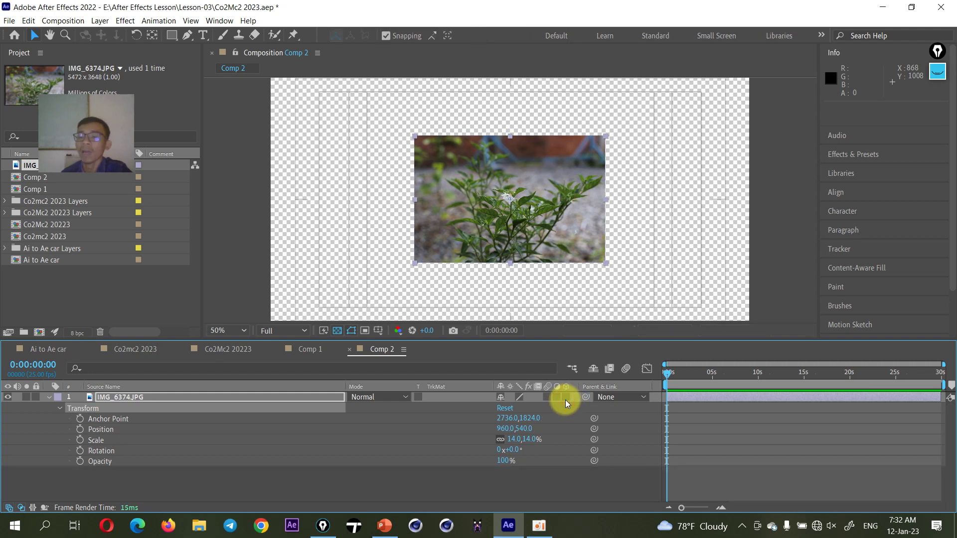
click(566, 400)
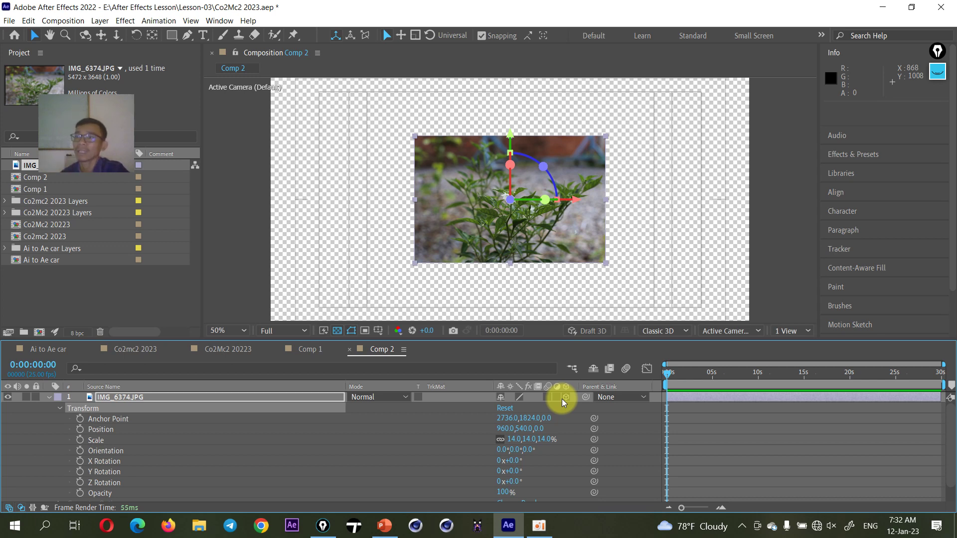
Circle the 3D renderer, view layout option and composition with the annotation pen, then clear it
click(937, 50)
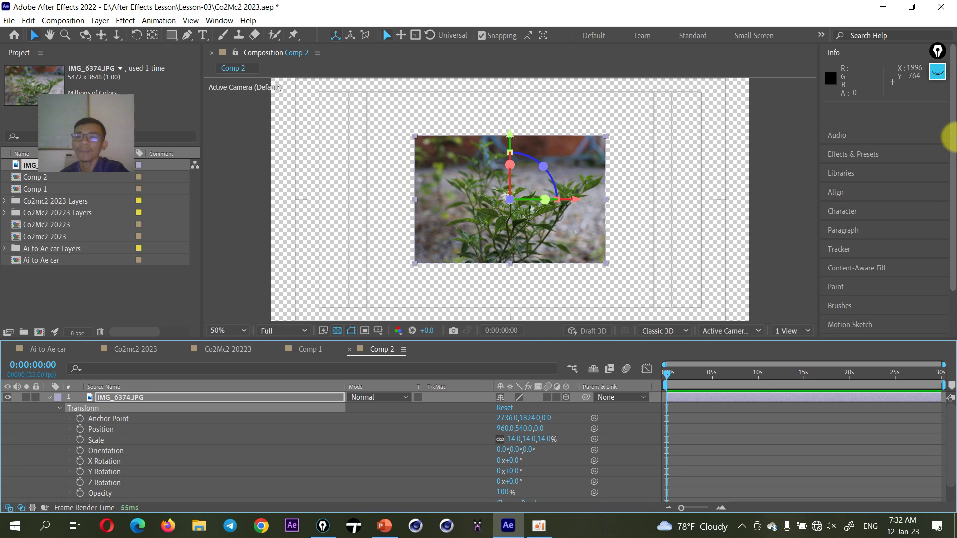
click(937, 71)
click(937, 177)
mouse_move(716, 315)
mouse_down()
mouse_move(813, 322)
mouse_move(605, 299)
mouse_up()
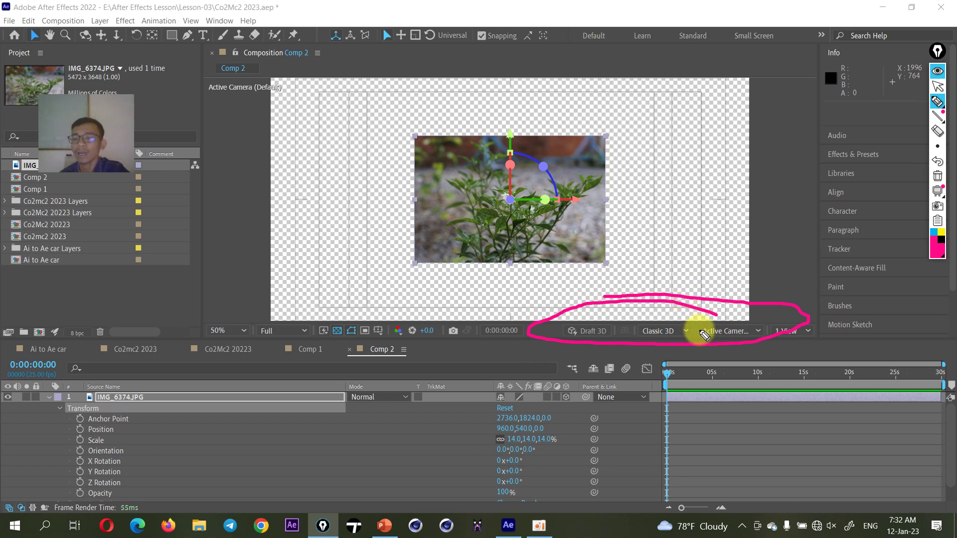
click(937, 178)
mouse_move(807, 317)
mouse_down()
mouse_move(817, 325)
mouse_move(790, 308)
mouse_up()
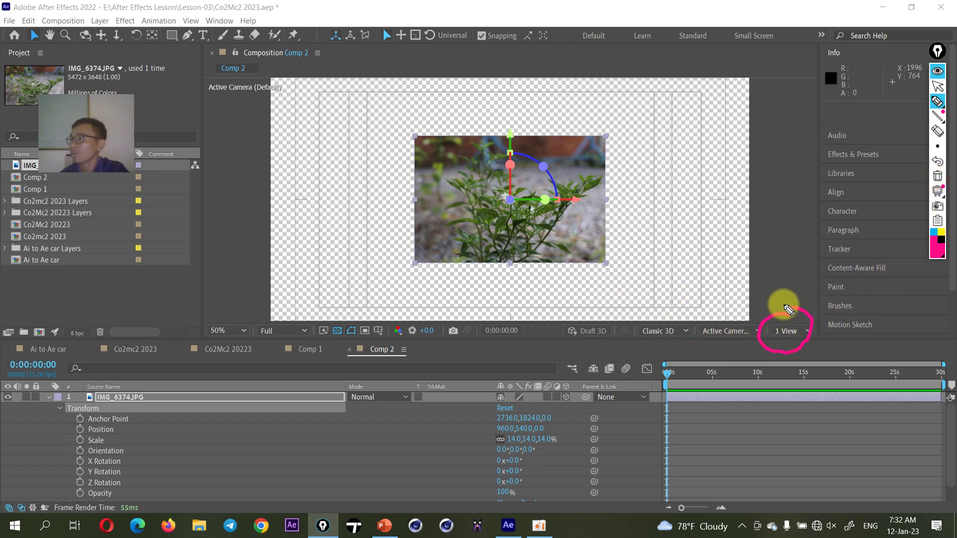
drag(283, 86, 460, 194)
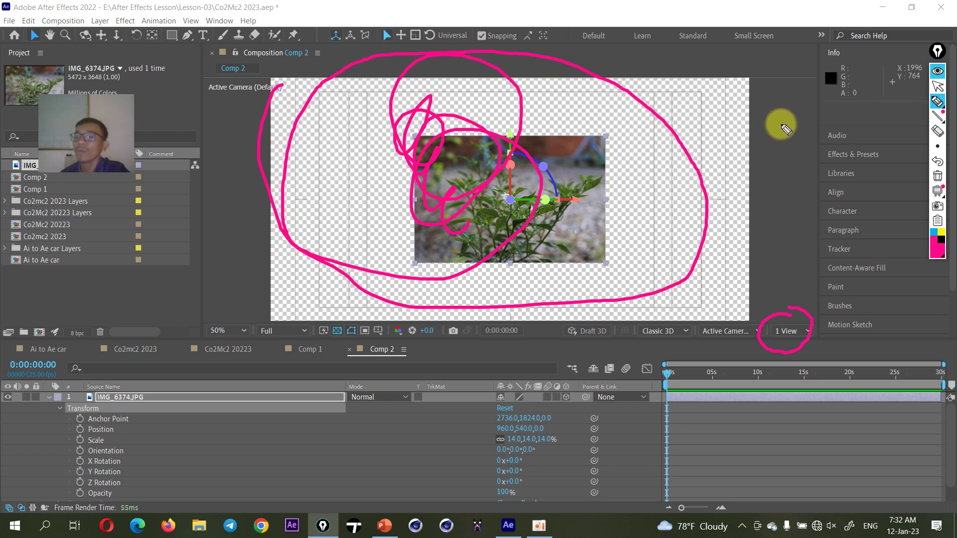
click(937, 72)
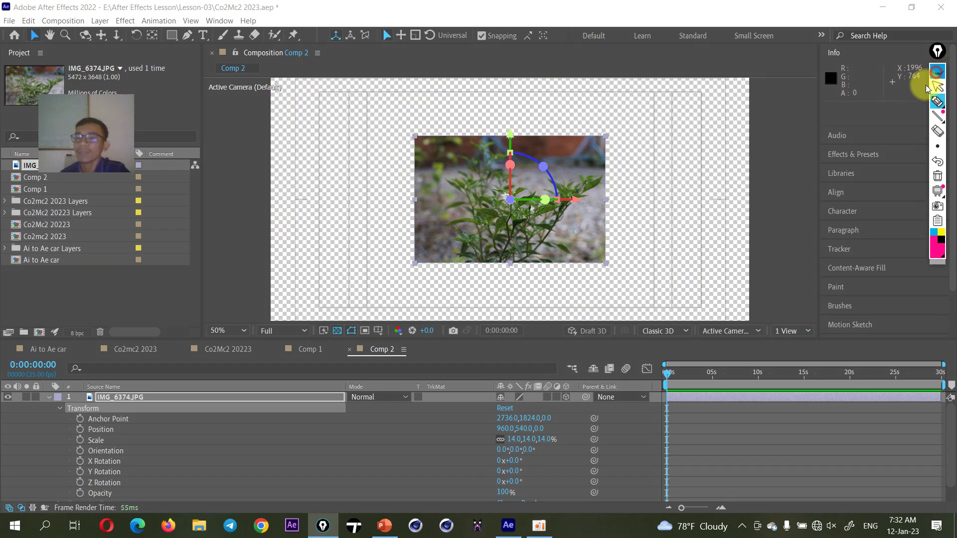
click(798, 334)
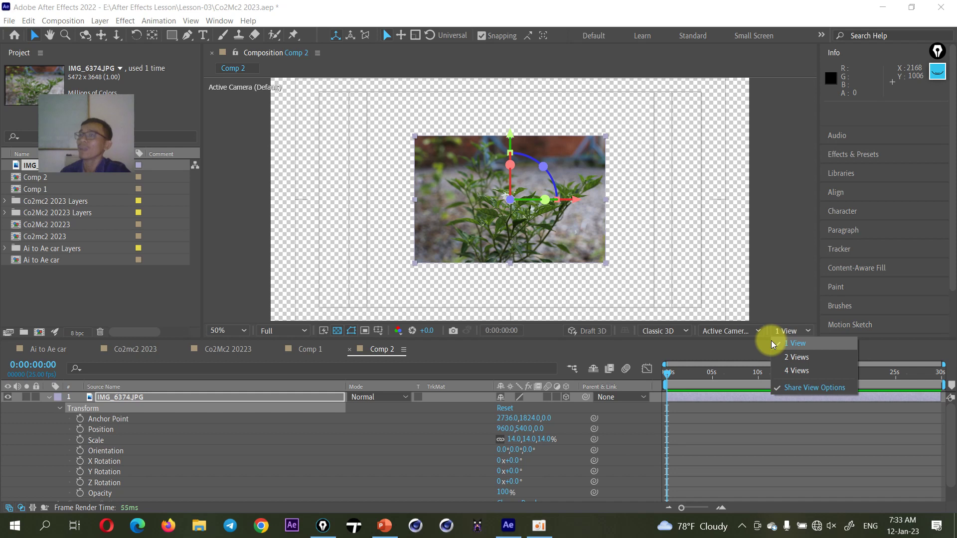
Change the viewer layout to 2 Views, then to 4 Views
click(797, 358)
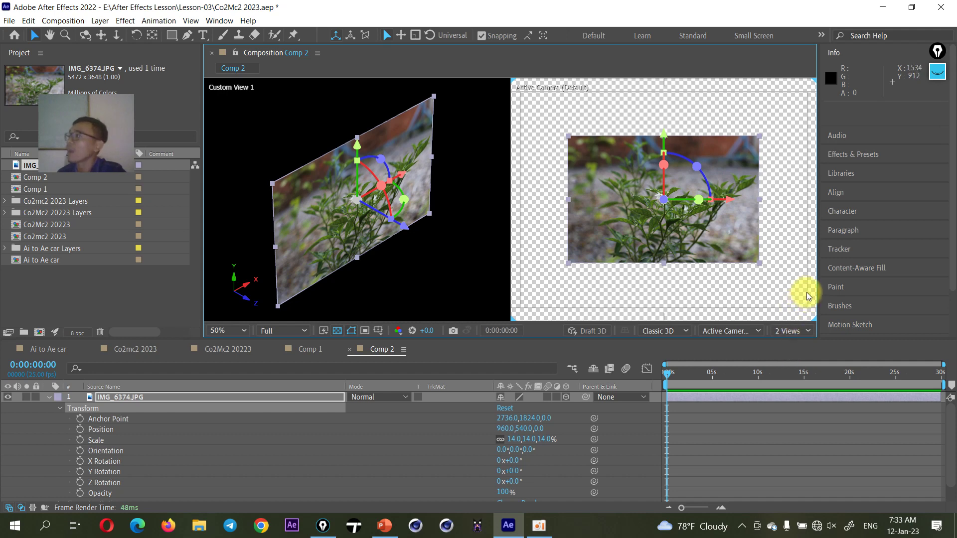
click(797, 331)
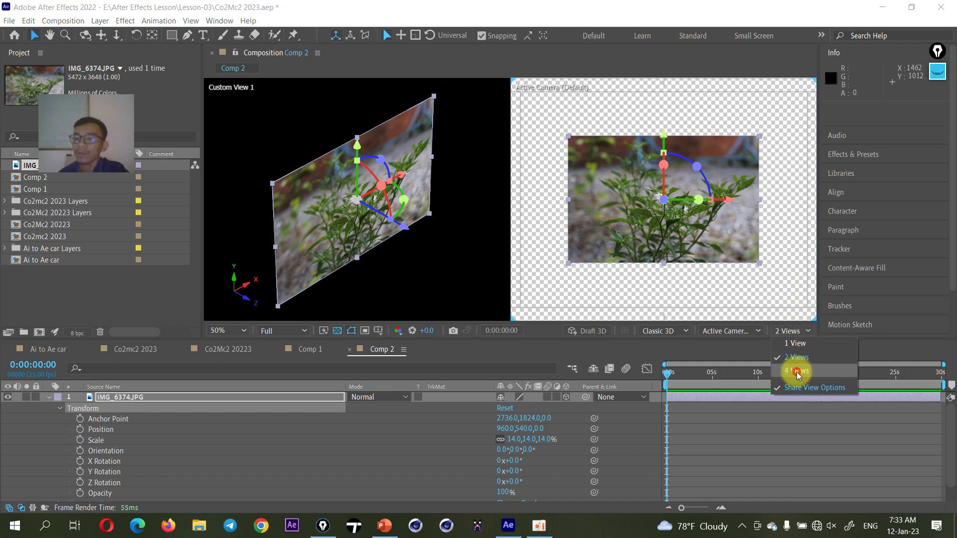
click(794, 369)
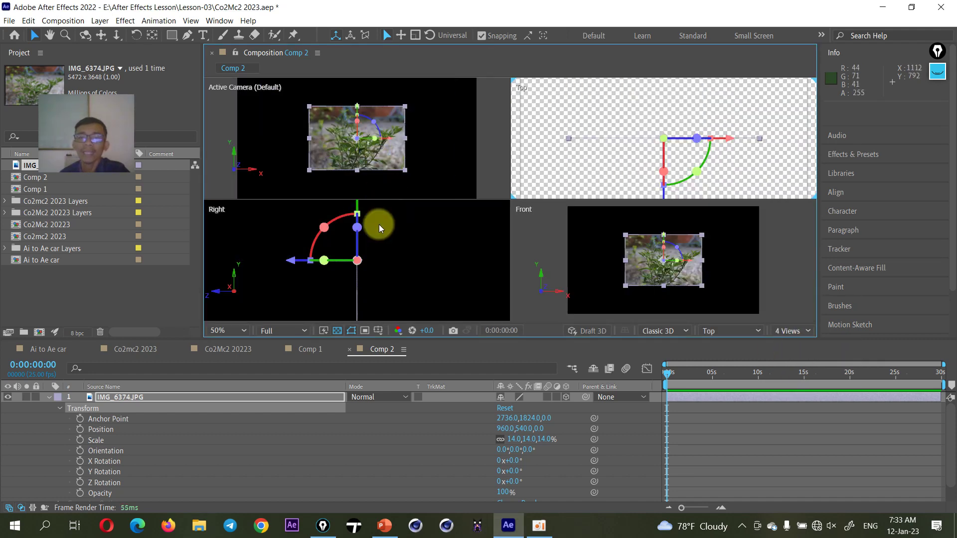
click(792, 331)
click(793, 356)
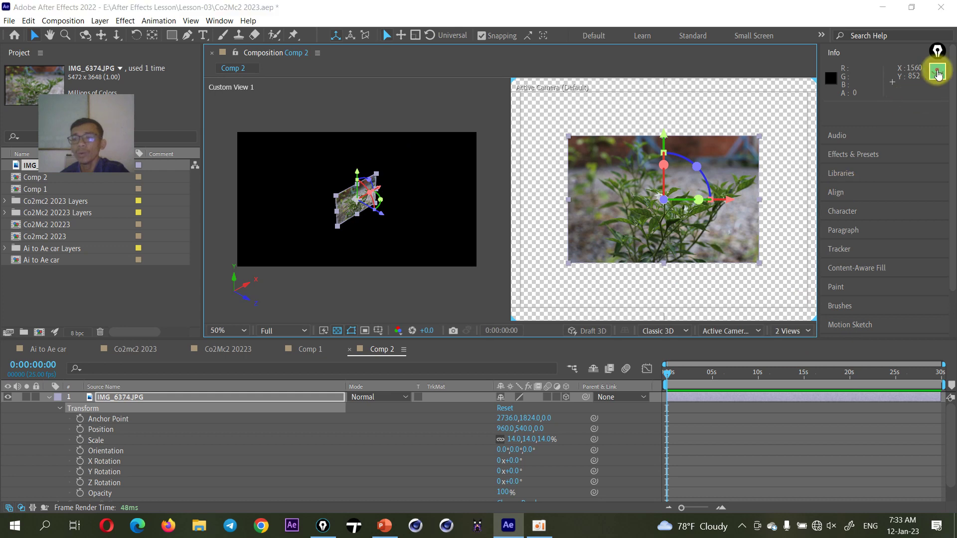
click(937, 72)
click(938, 177)
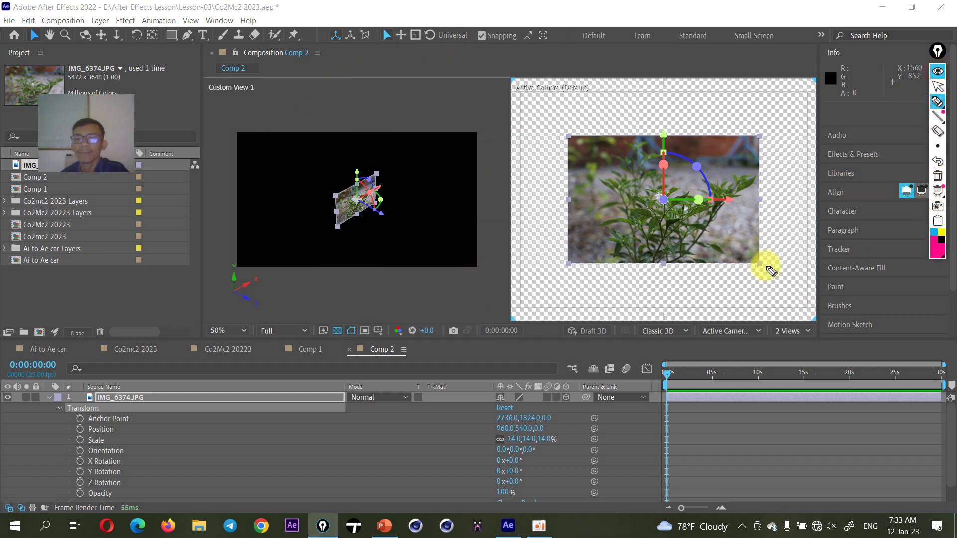
drag(730, 120, 597, 113)
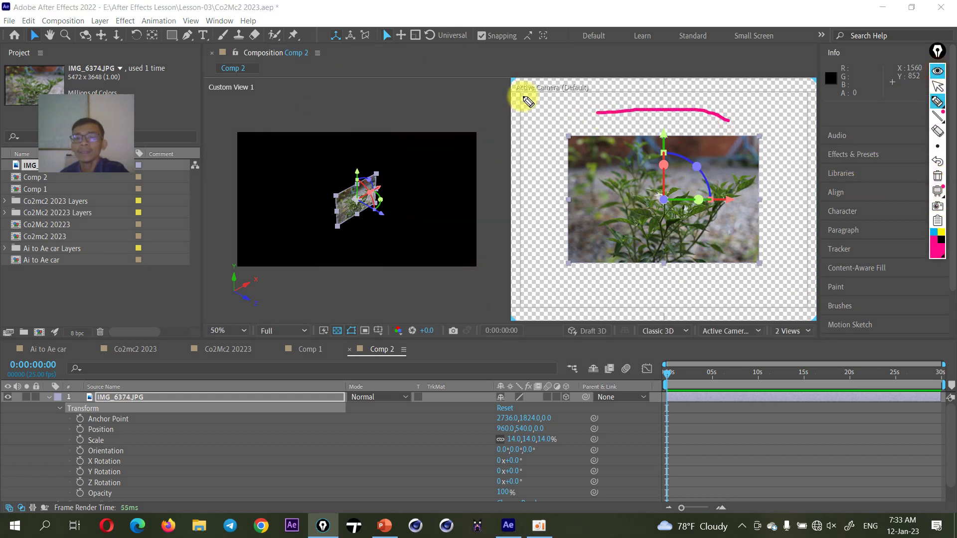
mouse_move(518, 96)
mouse_down()
mouse_move(589, 99)
mouse_move(518, 92)
mouse_move(573, 90)
mouse_up()
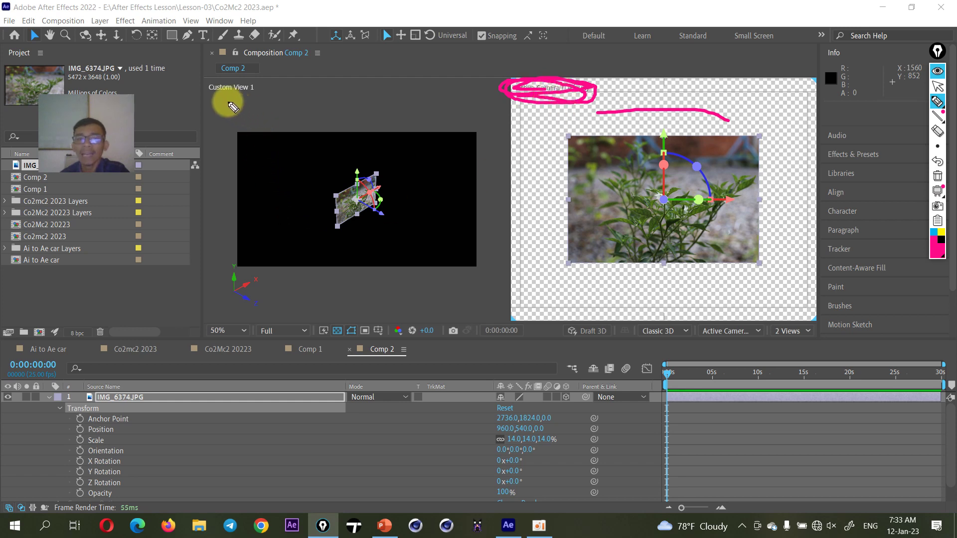
drag(205, 93, 273, 82)
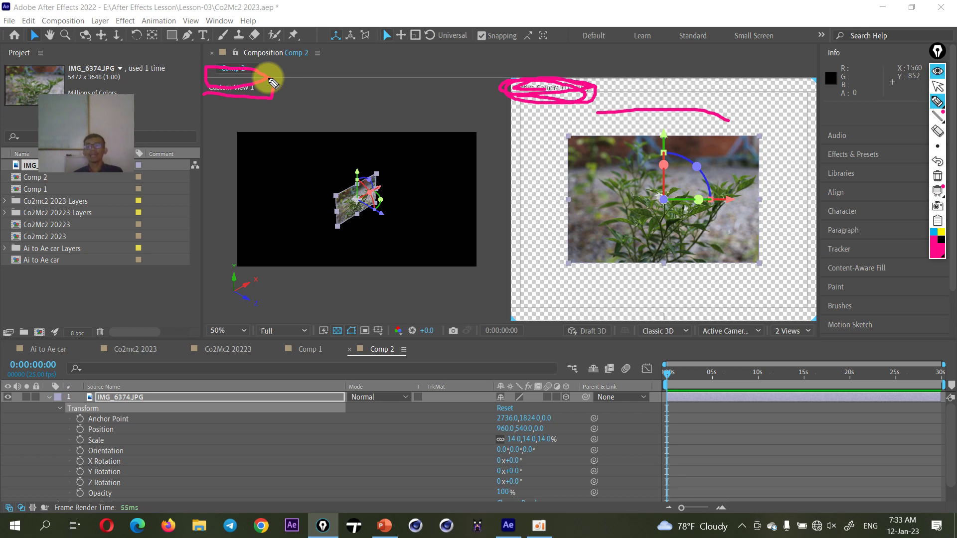
click(935, 74)
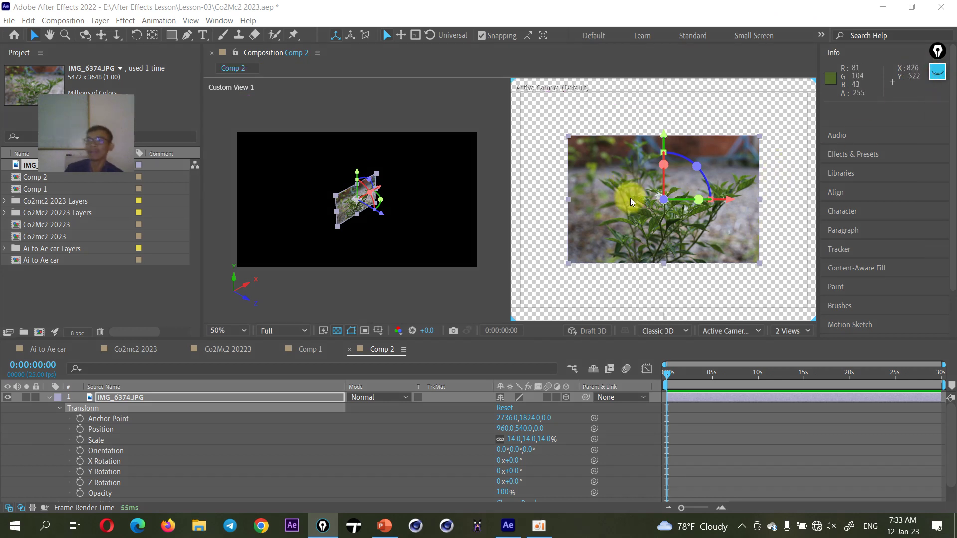
click(937, 72)
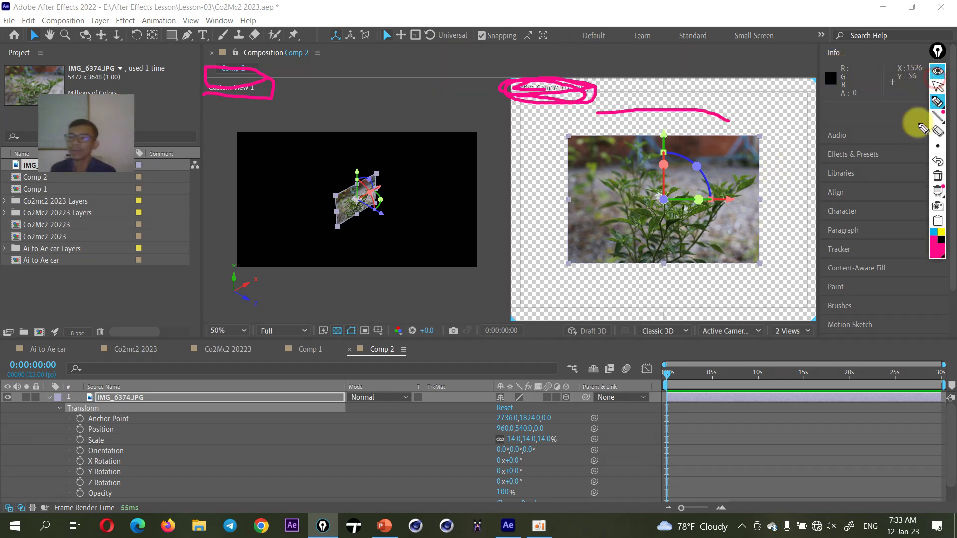
click(937, 176)
mouse_move(565, 134)
mouse_down()
mouse_move(577, 224)
mouse_move(556, 151)
mouse_up()
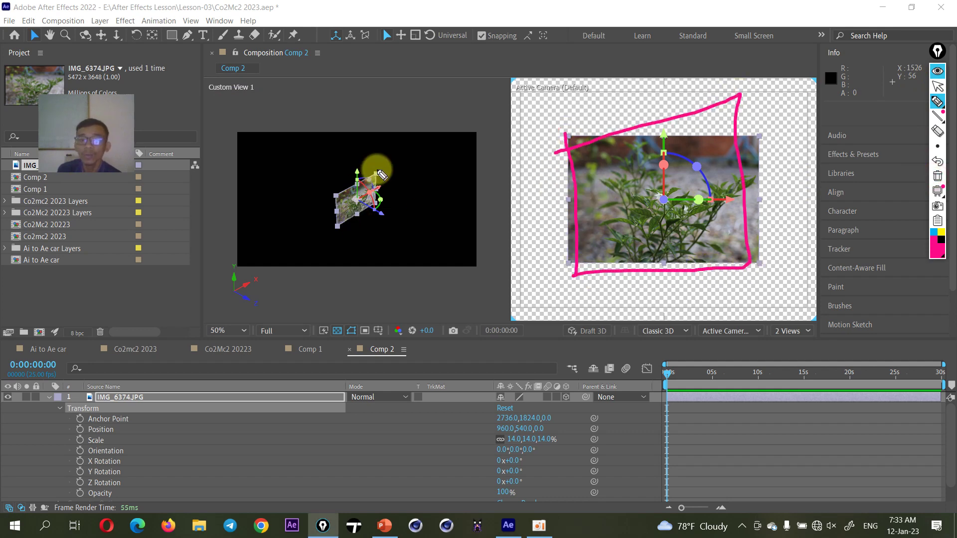
drag(381, 174, 369, 175)
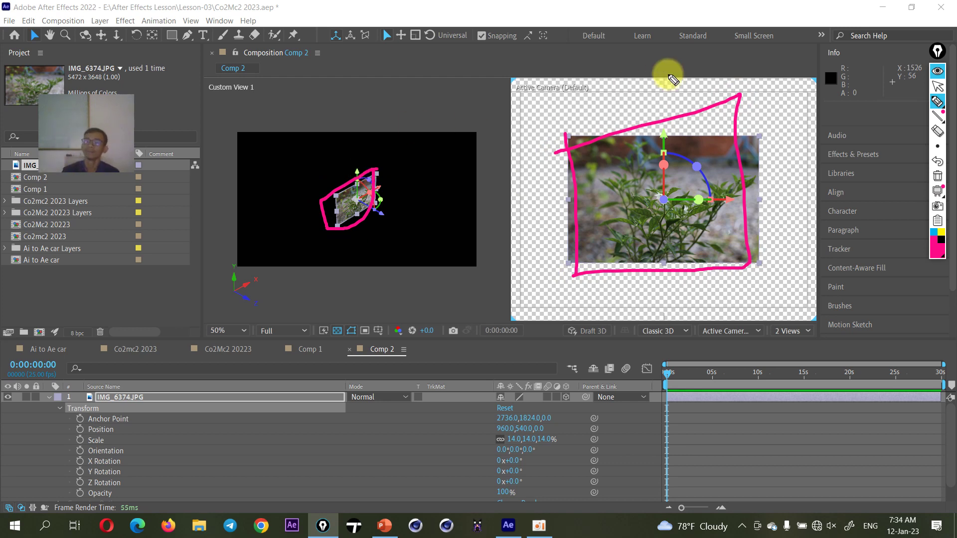
click(937, 80)
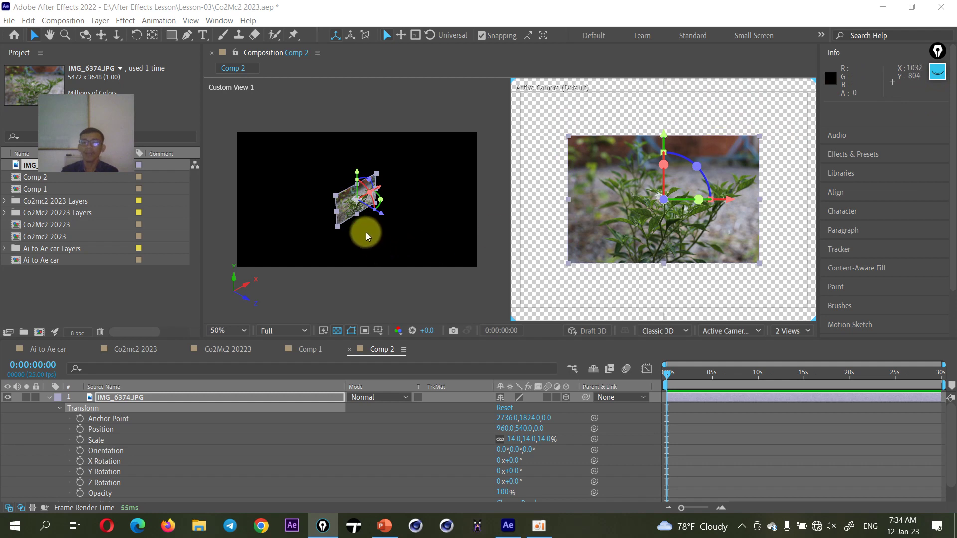
scroll(367, 226, up, 3)
scroll(364, 226, down, 3)
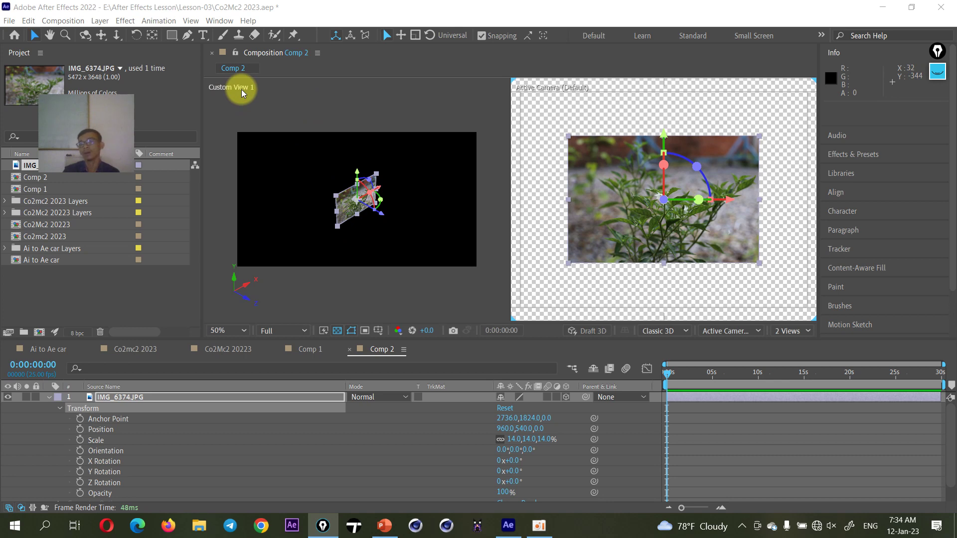
click(796, 333)
click(794, 369)
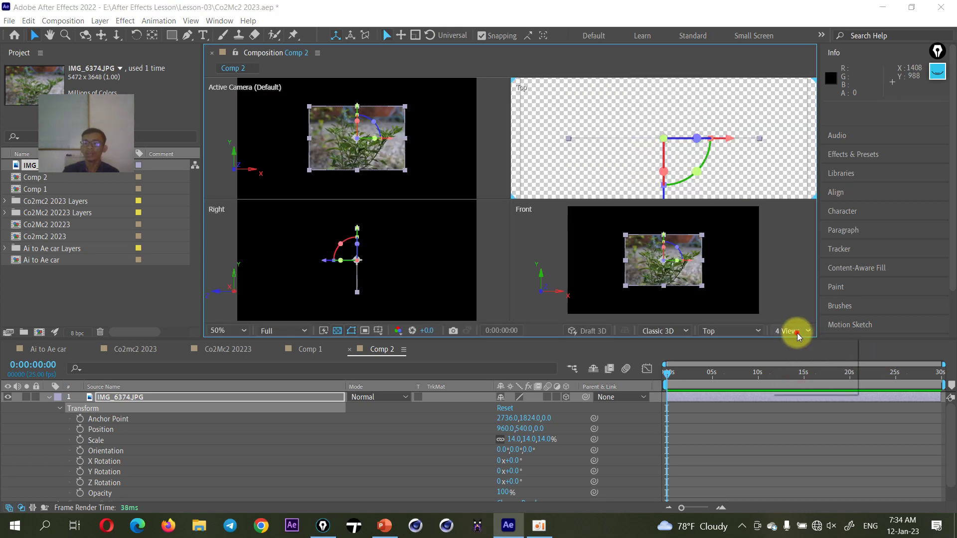
click(797, 333)
click(796, 343)
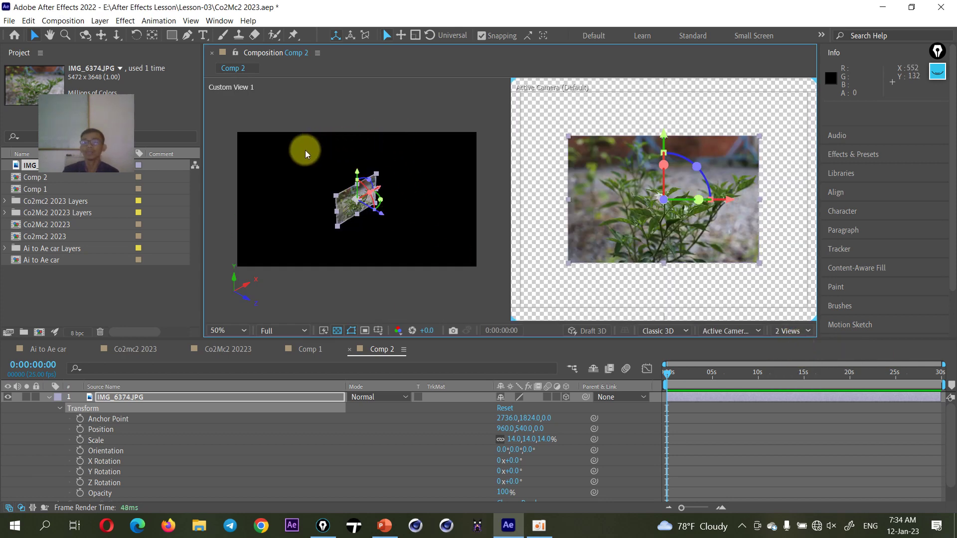
Activate Custom View 1 and mark its corners with annotation strokes before showing 3D view choices
click(277, 113)
click(938, 52)
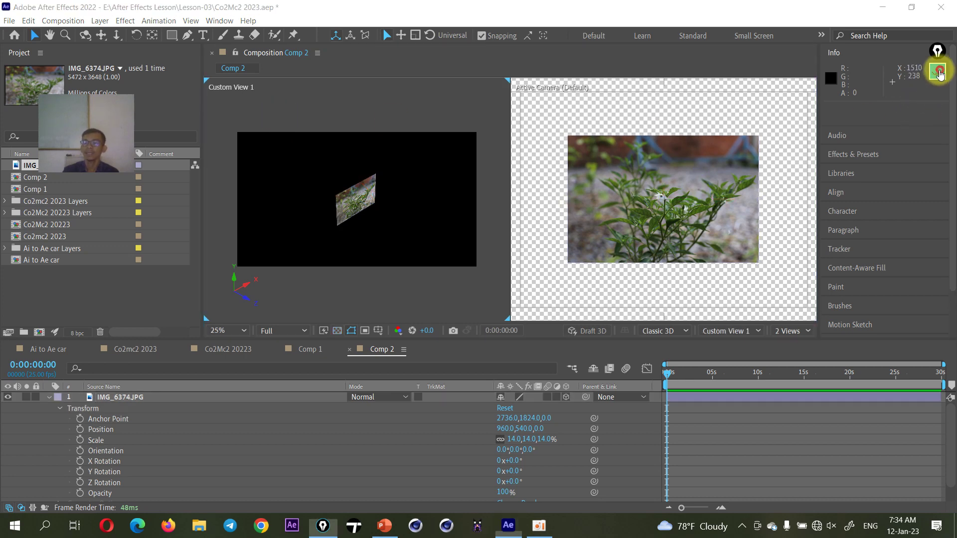
click(938, 176)
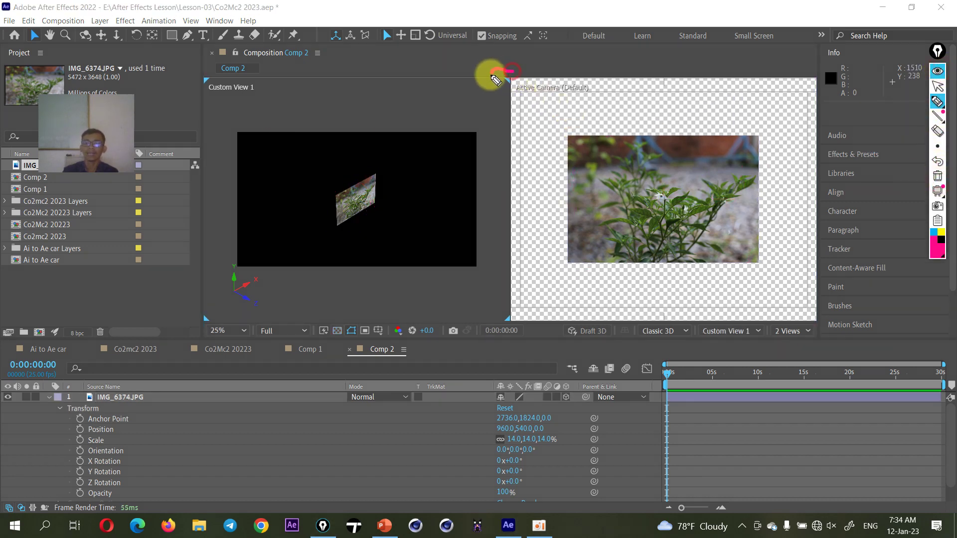
drag(521, 72, 525, 82)
drag(486, 302, 496, 324)
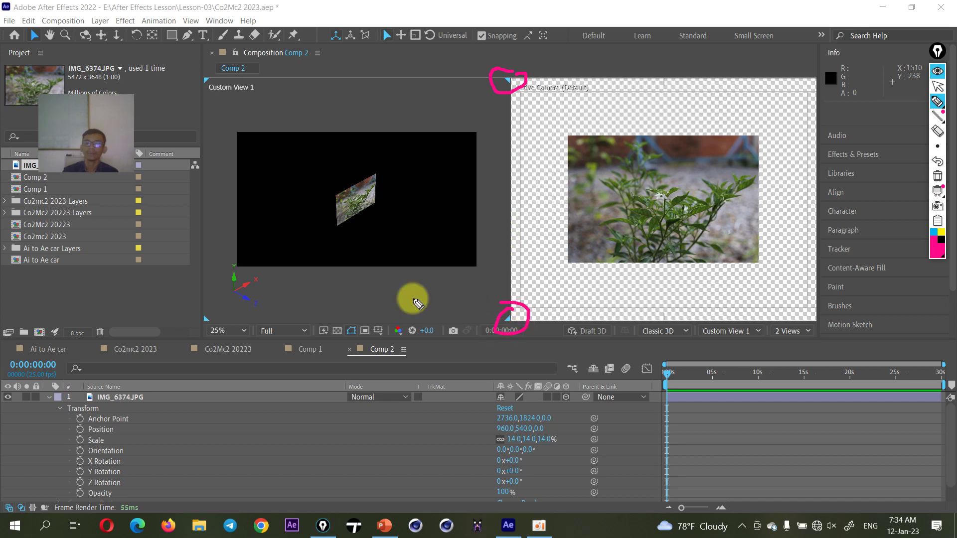
mouse_move(206, 304)
mouse_down()
mouse_move(184, 333)
mouse_move(205, 322)
mouse_up()
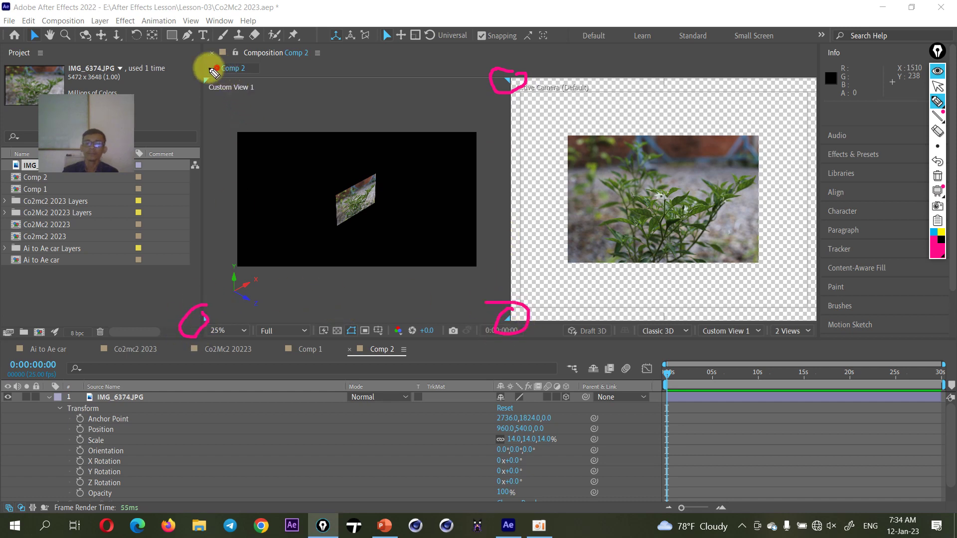
drag(218, 65, 203, 85)
click(938, 79)
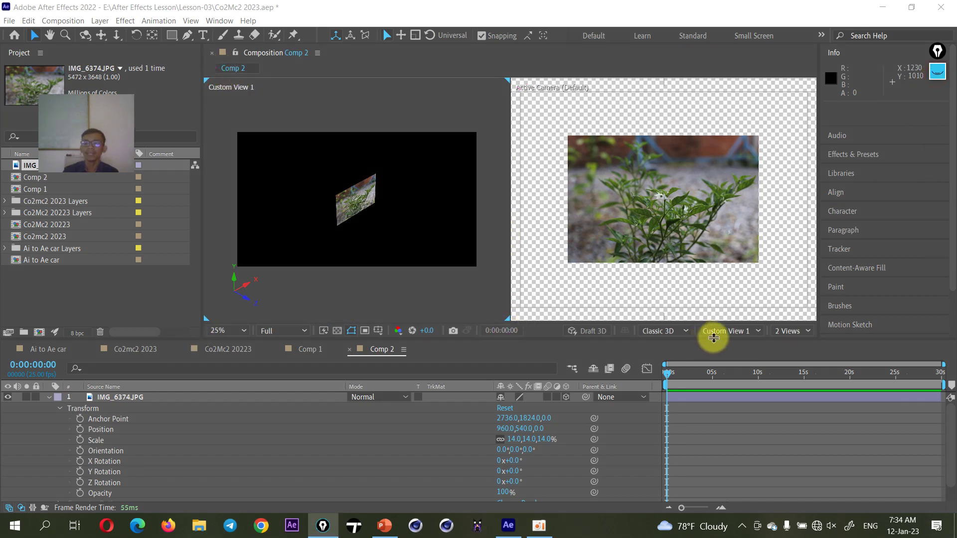
click(734, 331)
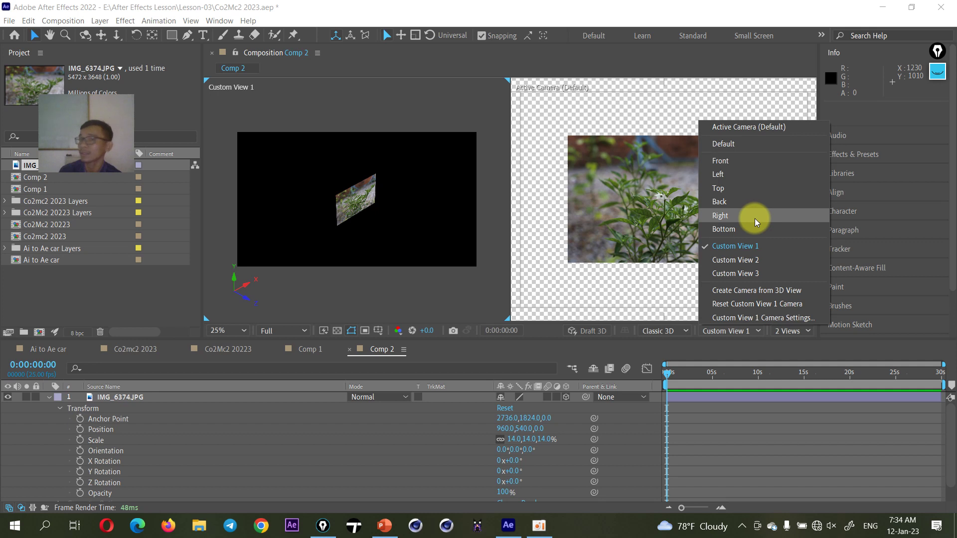
Cycle the left viewer through Custom Views 2, 3, 1 and 2, ending on Custom View 3
click(758, 260)
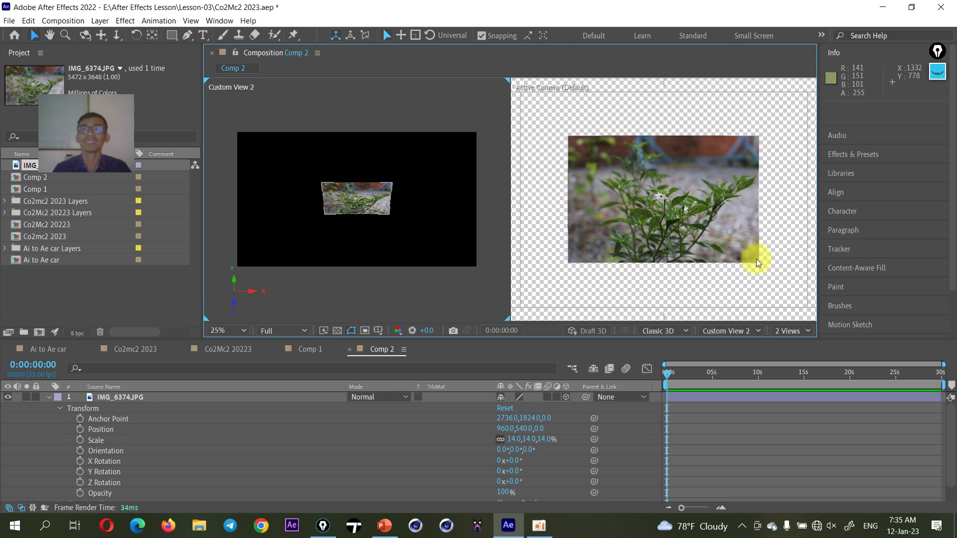
click(742, 333)
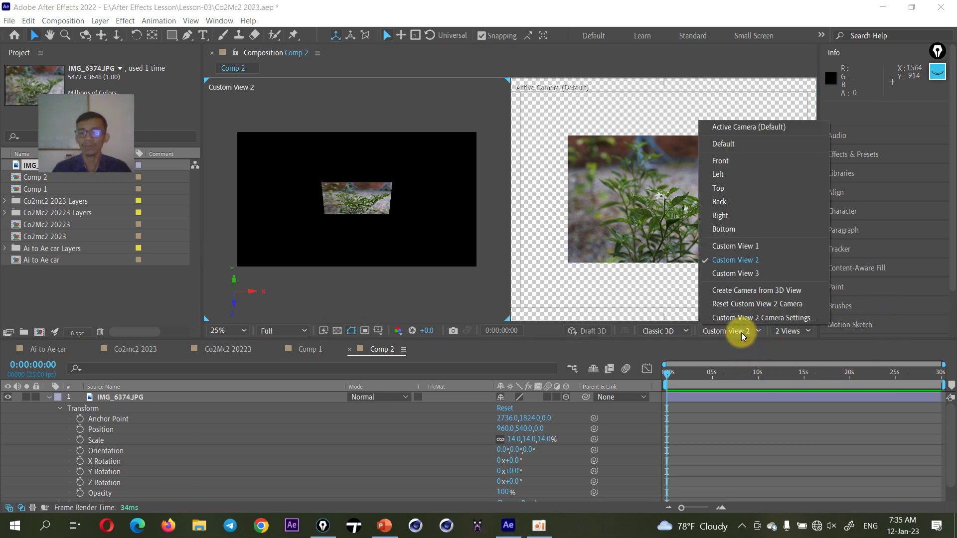
click(750, 274)
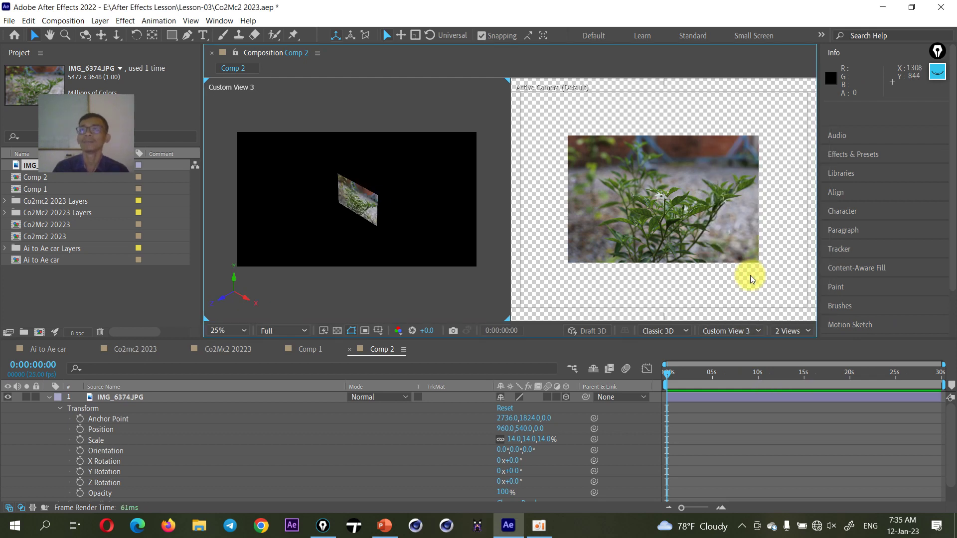
click(713, 331)
click(750, 246)
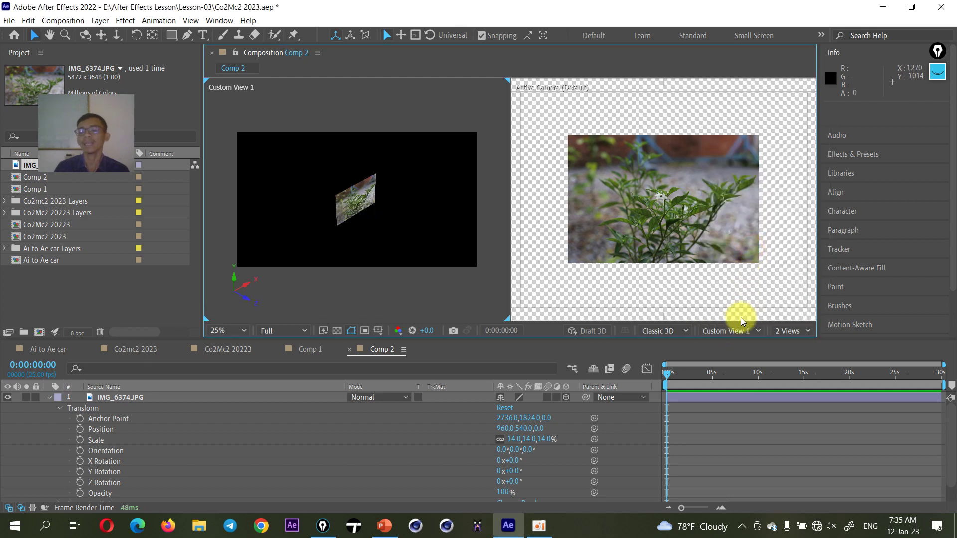
click(736, 331)
click(748, 262)
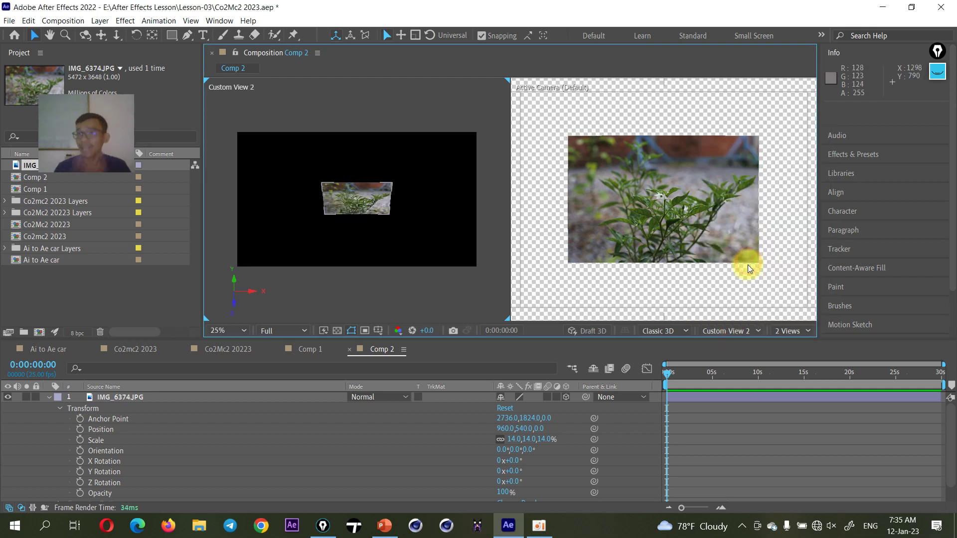
click(733, 331)
click(733, 273)
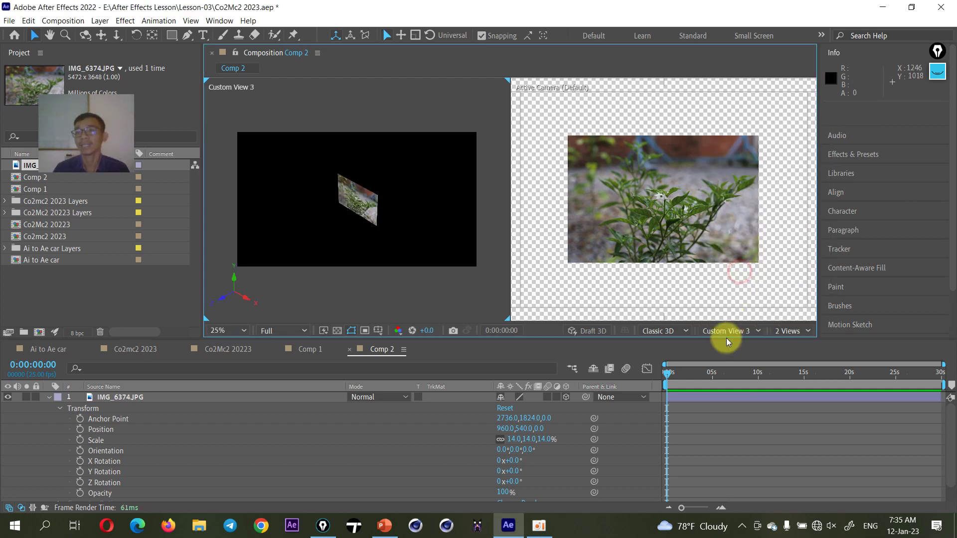
click(804, 333)
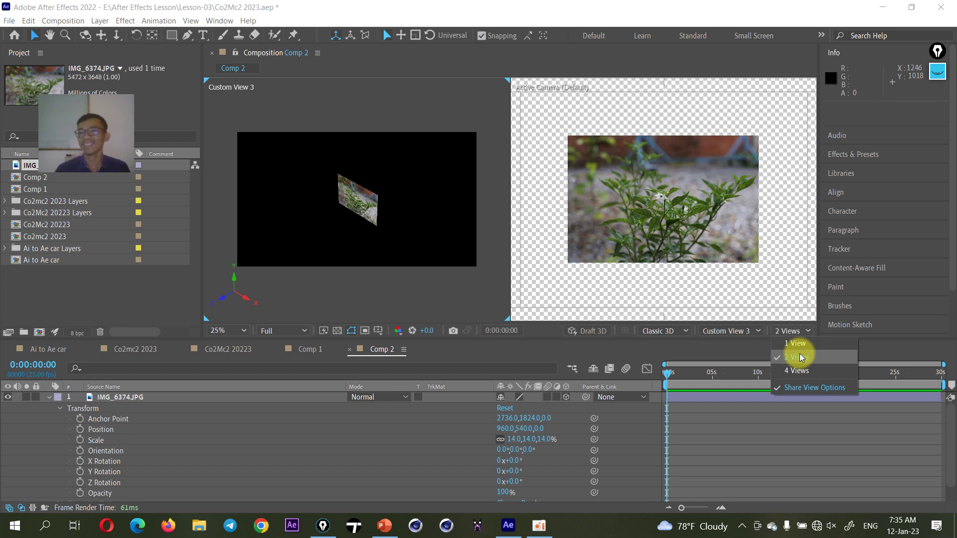
Switch to 4 Views and slide the plant photo along X to position 904
click(806, 370)
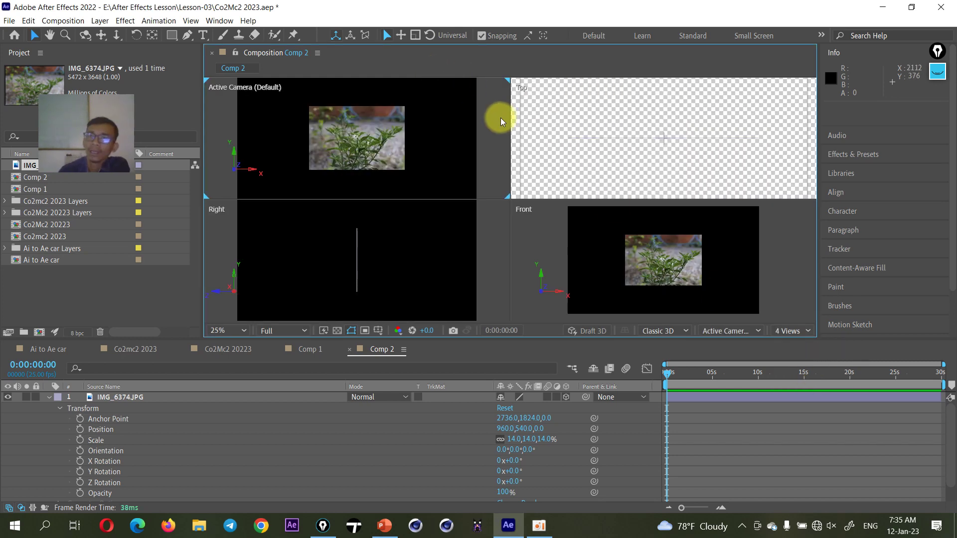
click(660, 253)
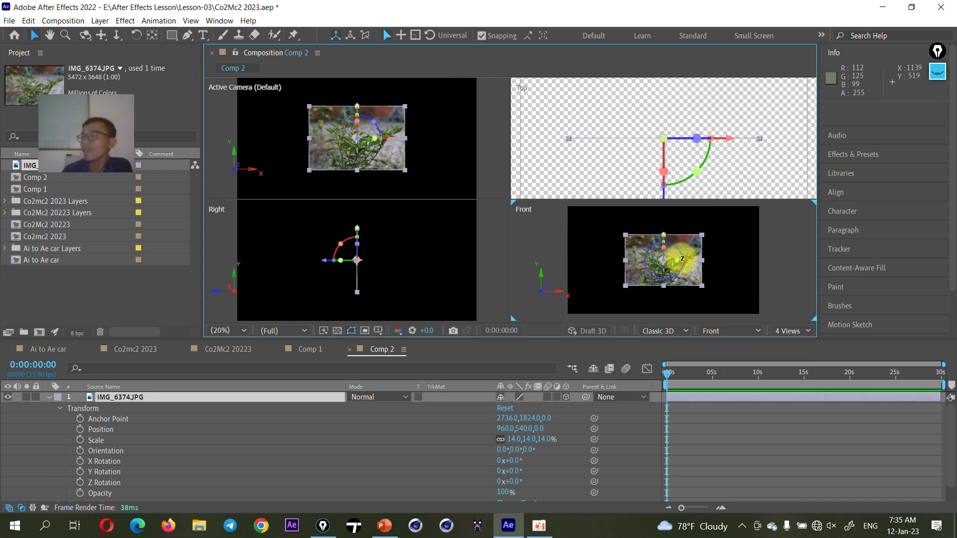
mouse_move(727, 138)
mouse_down()
mouse_move(774, 138)
mouse_move(705, 156)
mouse_move(724, 152)
mouse_up()
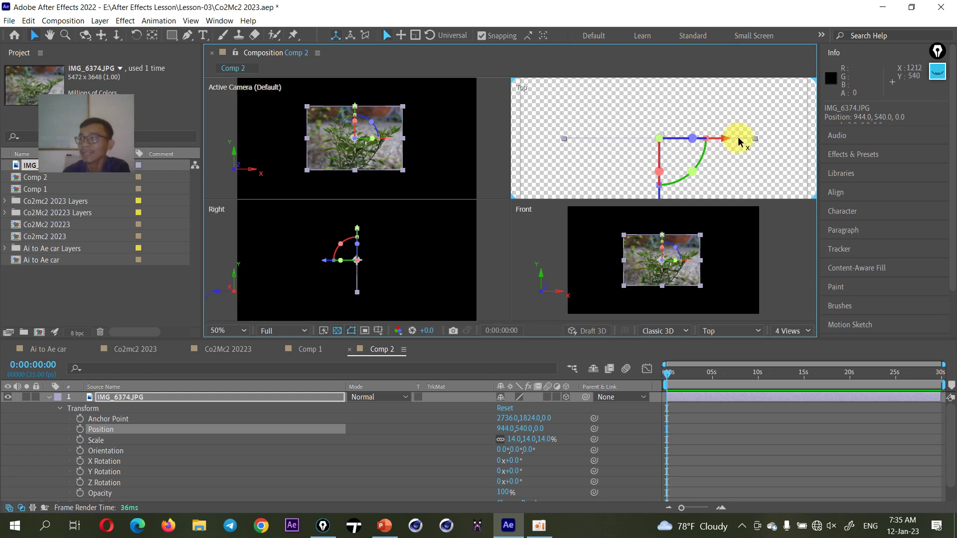
drag(724, 141, 717, 145)
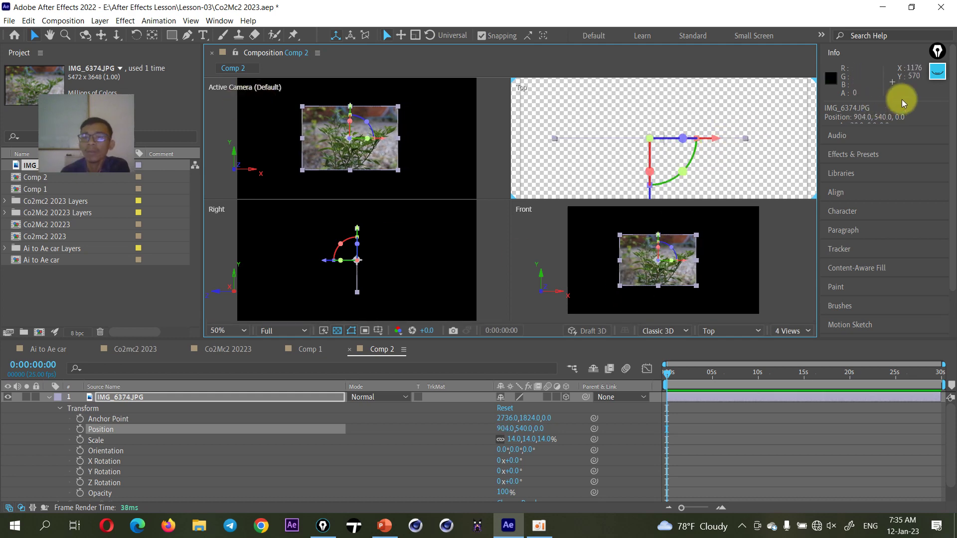
Circle the layer's axes in the Right view with the annotation pen
click(938, 71)
click(937, 176)
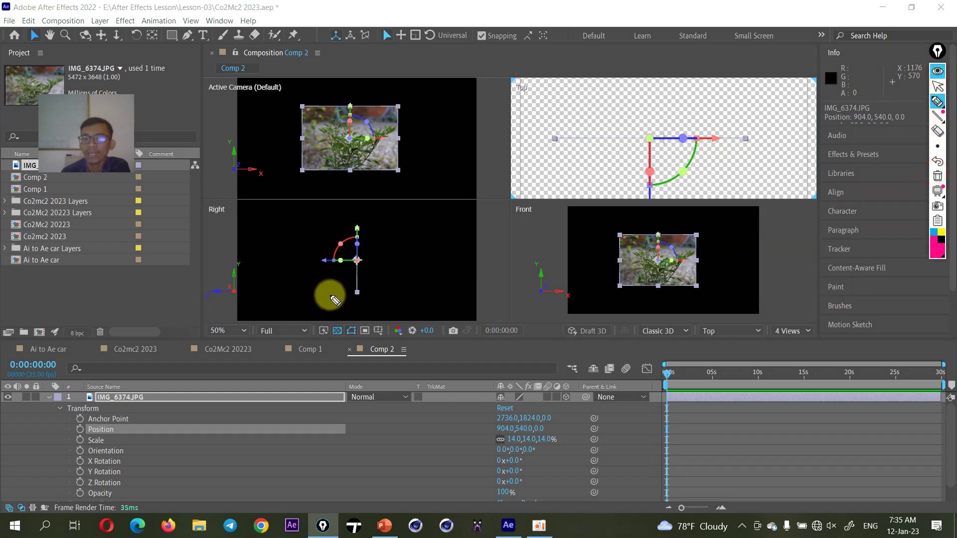
mouse_move(360, 218)
mouse_down()
mouse_move(355, 320)
mouse_move(368, 203)
mouse_up()
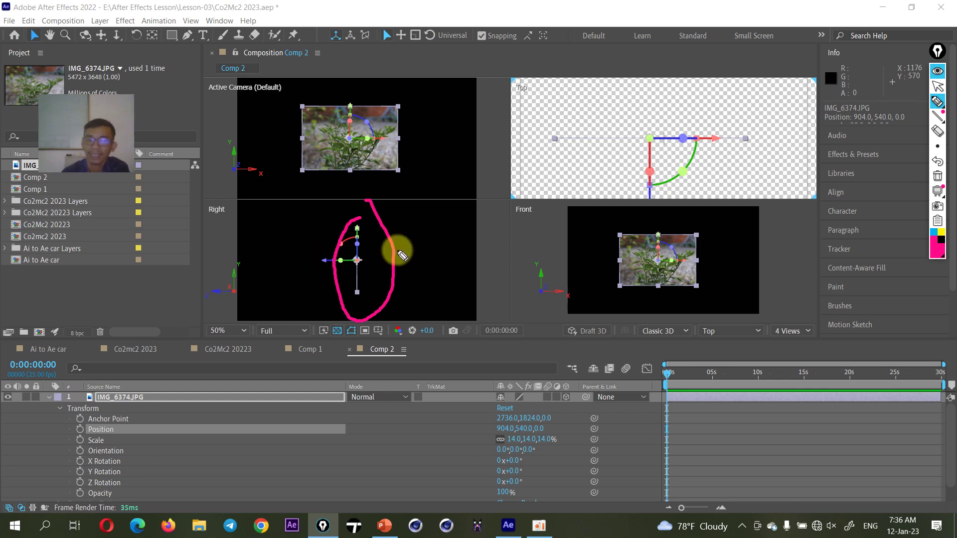
Drag the plant photo along Z until its Position reads 904, 540, 208
click(937, 71)
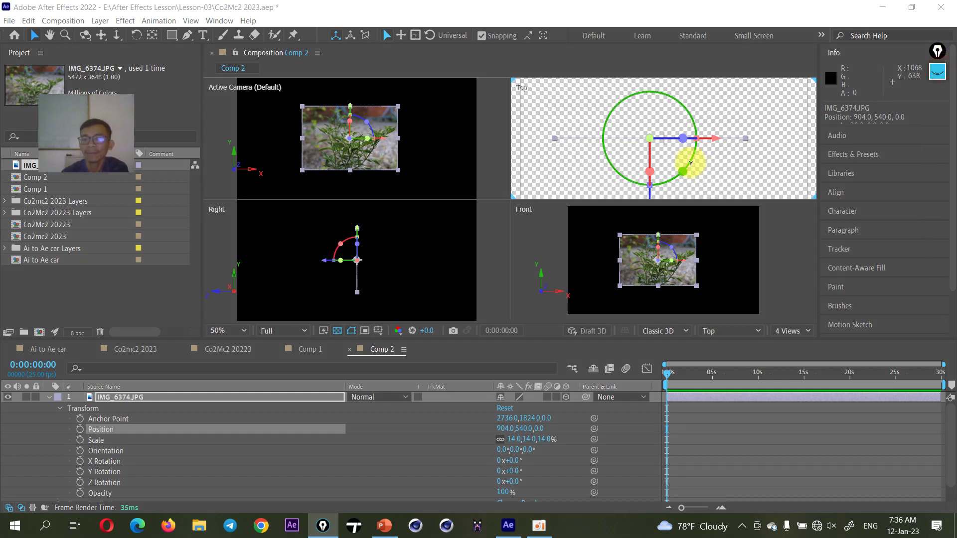
scroll(661, 175, down, 2)
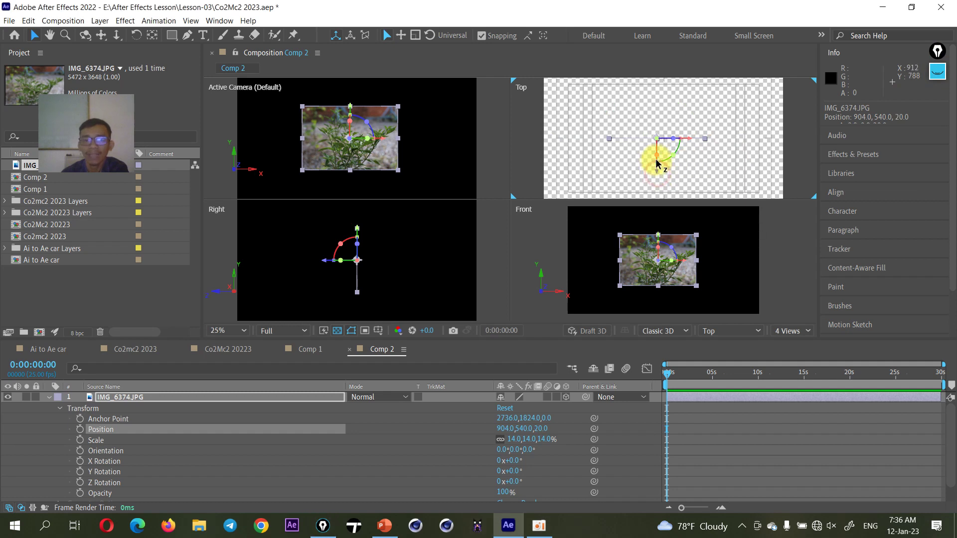
mouse_move(657, 175)
mouse_down()
mouse_move(657, 132)
mouse_move(660, 175)
mouse_up()
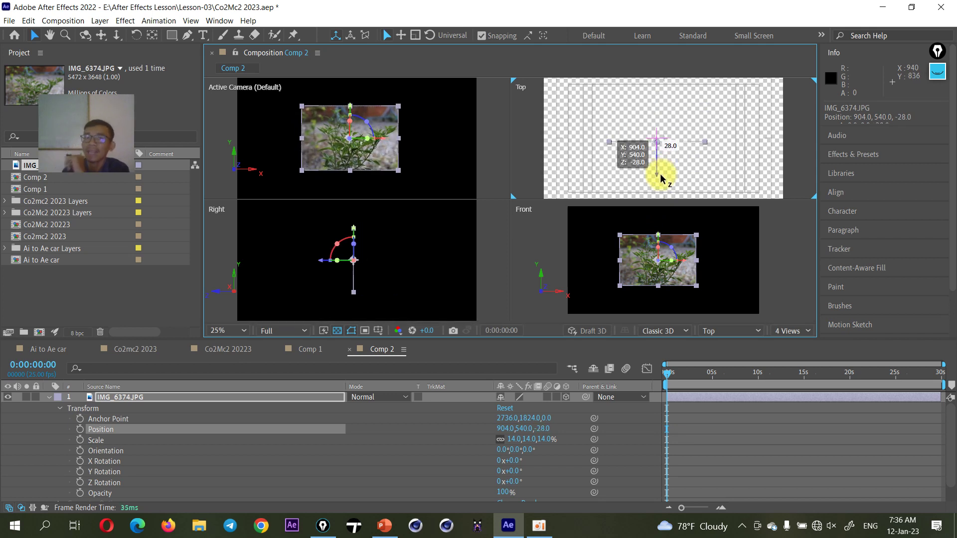
drag(660, 174, 661, 131)
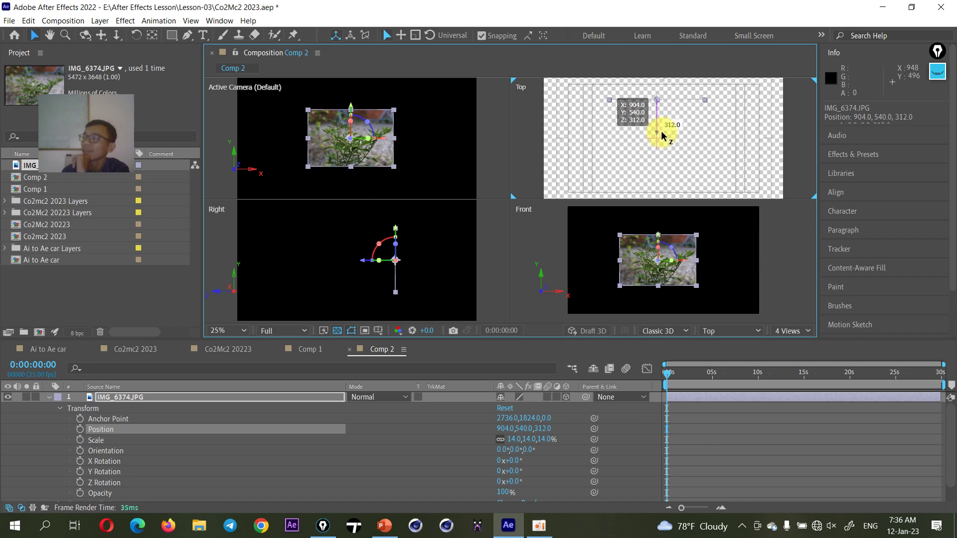
mouse_move(661, 131)
mouse_down()
mouse_move(663, 173)
mouse_move(670, 117)
mouse_up()
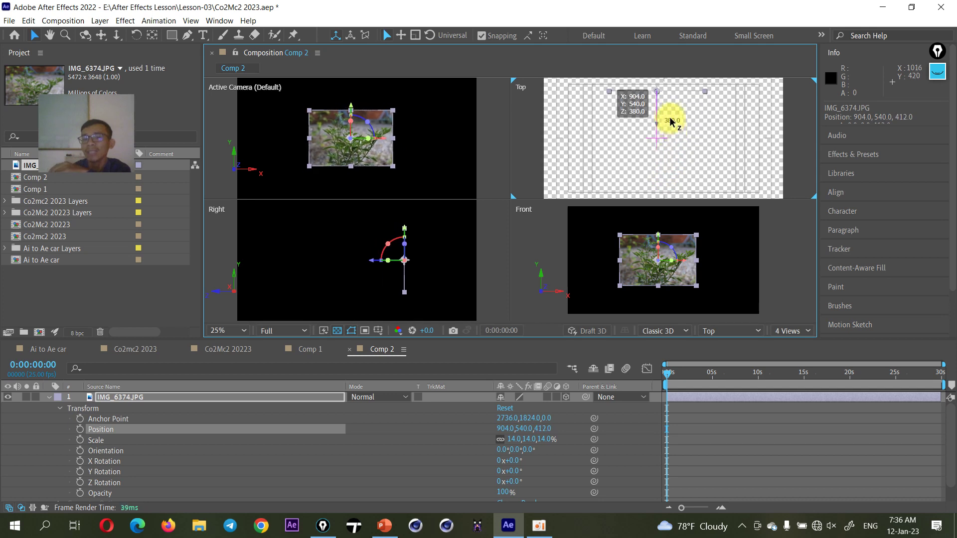
drag(669, 112, 657, 216)
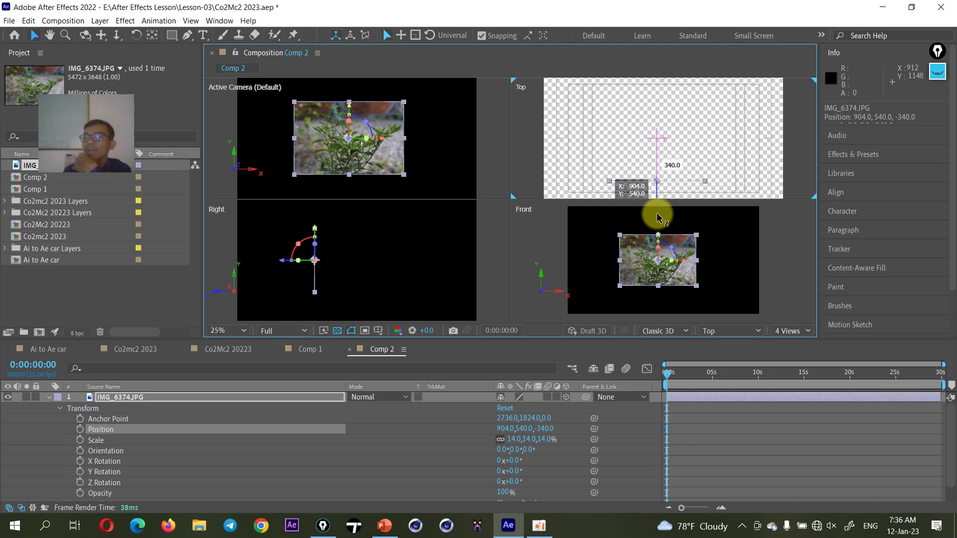
drag(657, 215, 664, 145)
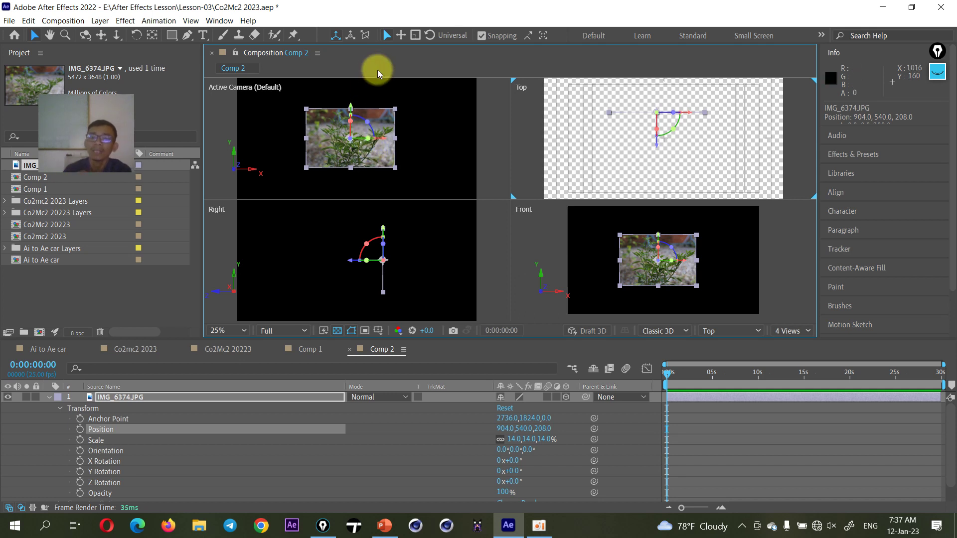
Pan the Top view and check the photo's placement from the Right and Front views
drag(606, 128, 609, 154)
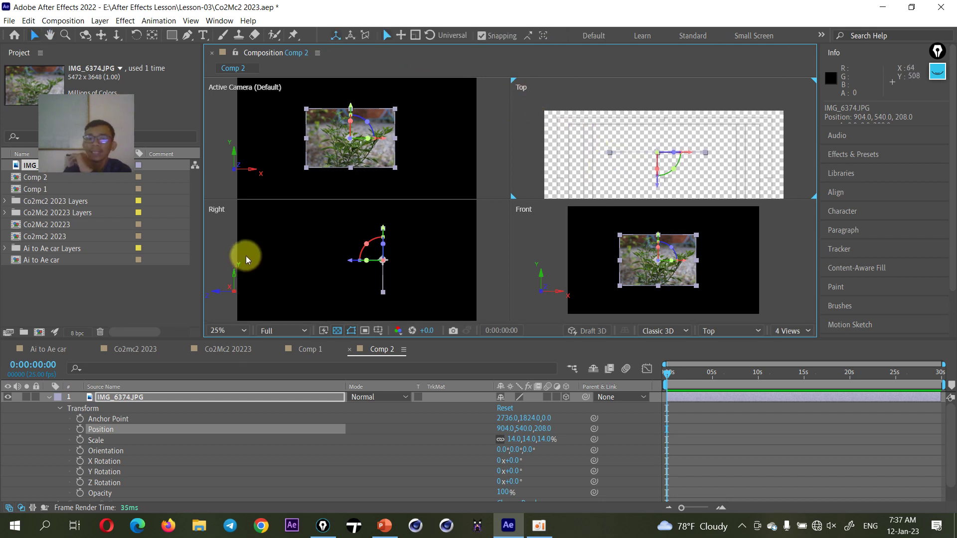
drag(308, 252, 298, 253)
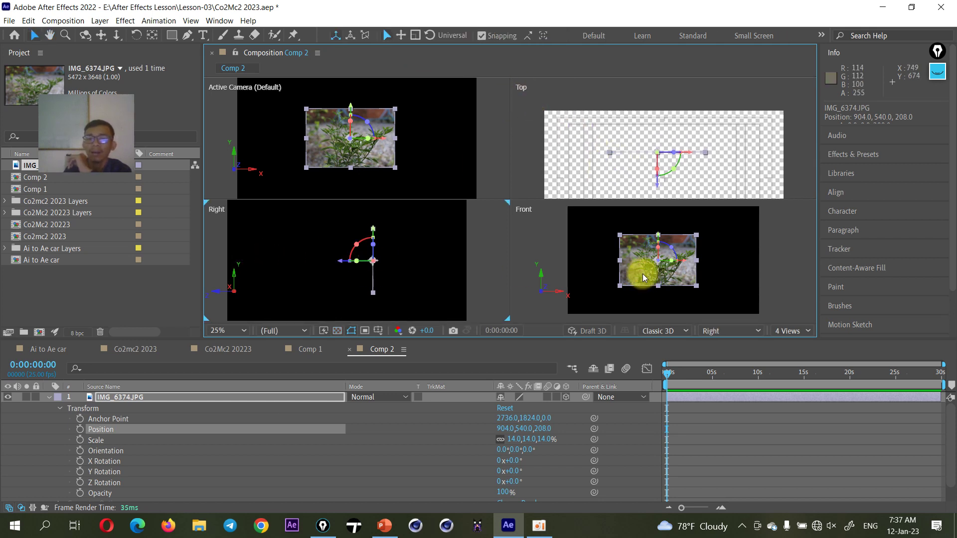
click(591, 267)
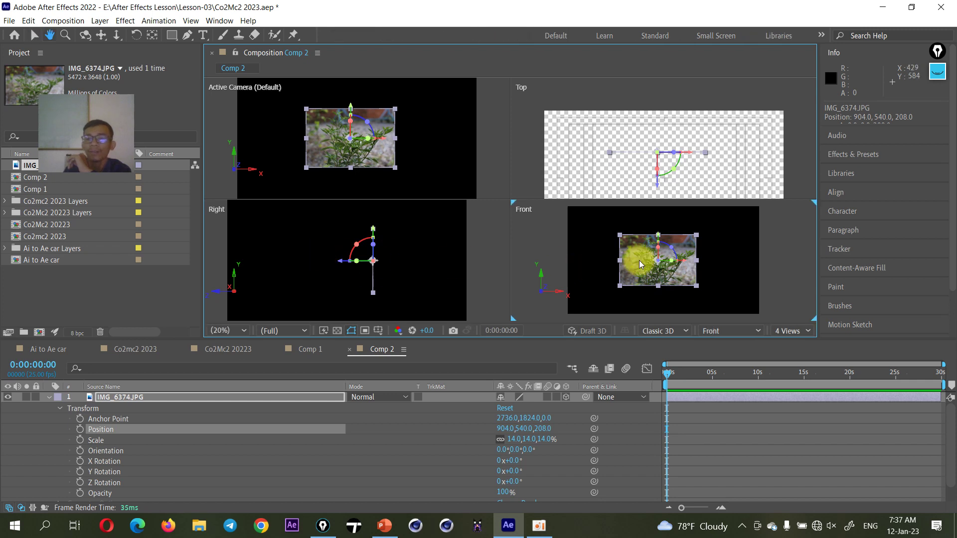
click(408, 257)
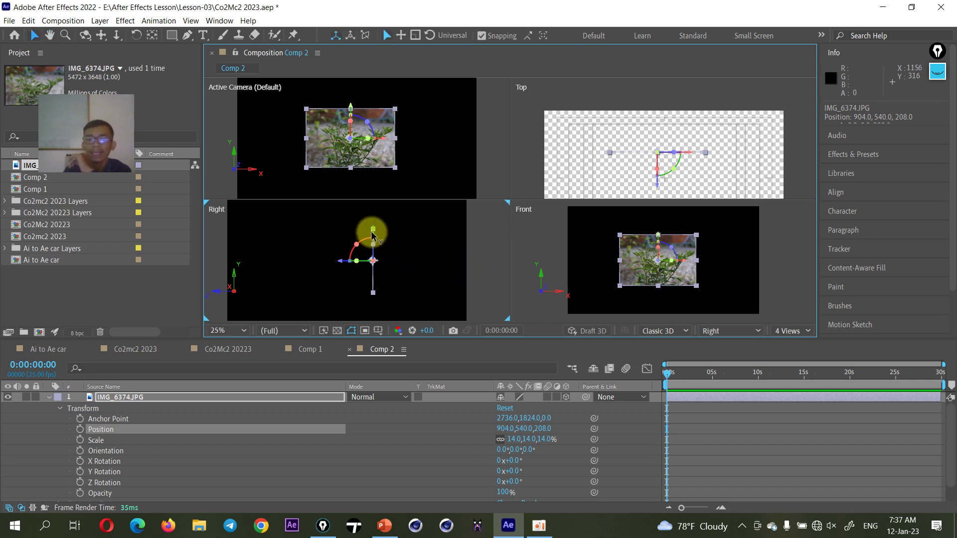
drag(372, 234, 373, 234)
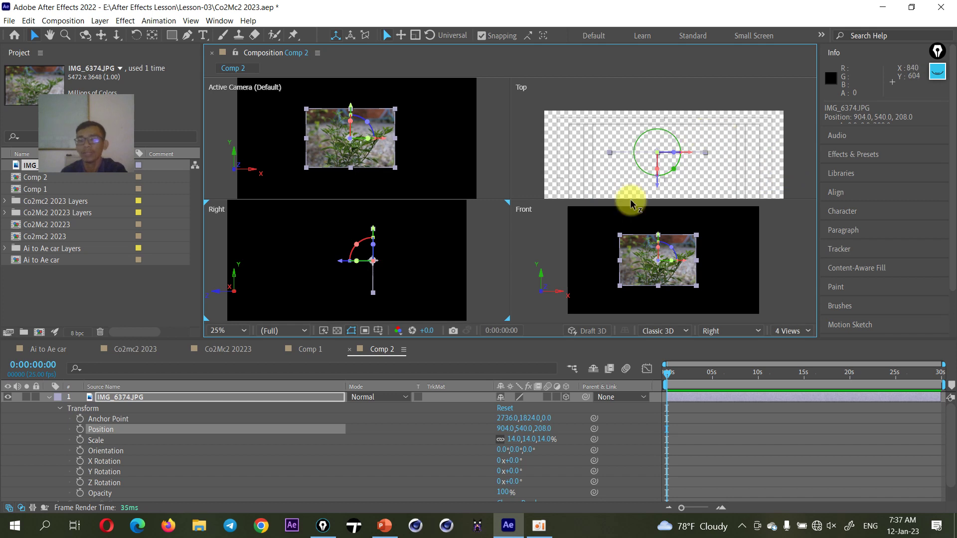
Make the Top view background black and move the plant photo along Y to 632
click(640, 166)
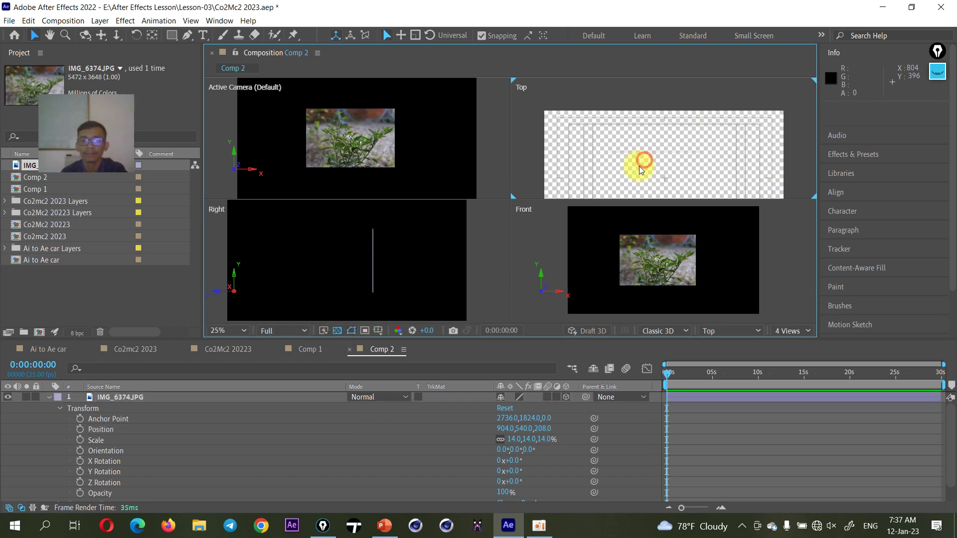
click(338, 330)
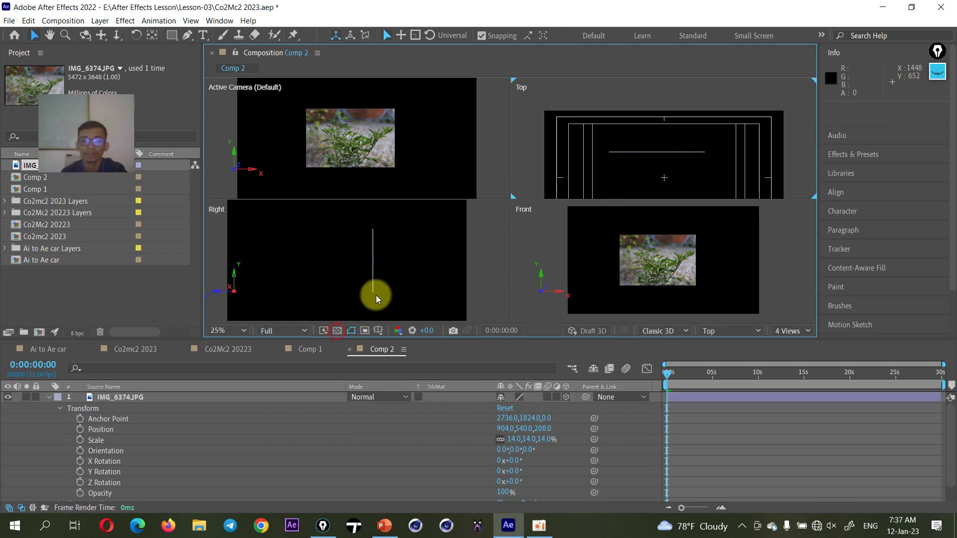
click(369, 261)
click(653, 271)
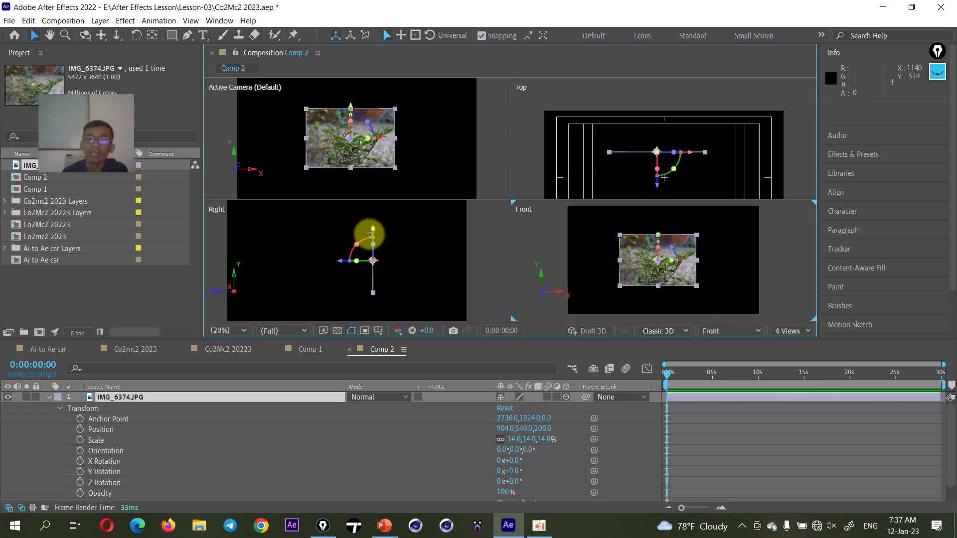
drag(373, 234, 368, 244)
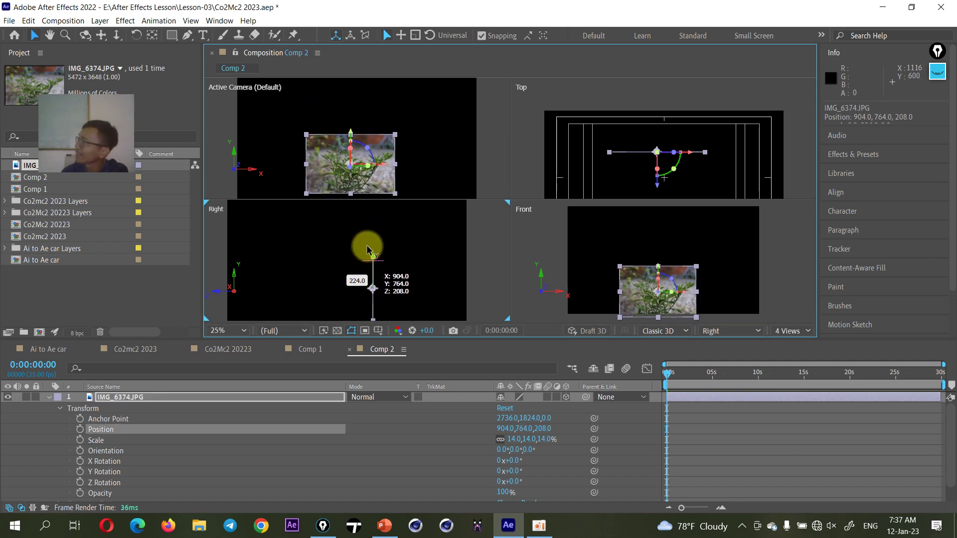
mouse_move(368, 244)
mouse_down()
mouse_move(368, 259)
mouse_move(375, 230)
mouse_move(373, 259)
mouse_move(377, 248)
mouse_up()
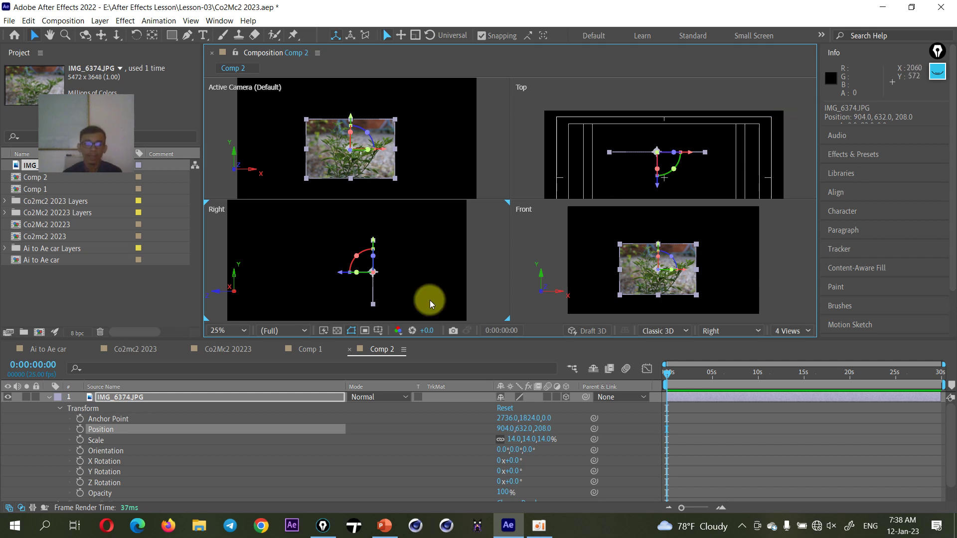
Collapse Transform, switch to 2 Views, and set the left viewport to Top beside Active Camera
click(50, 400)
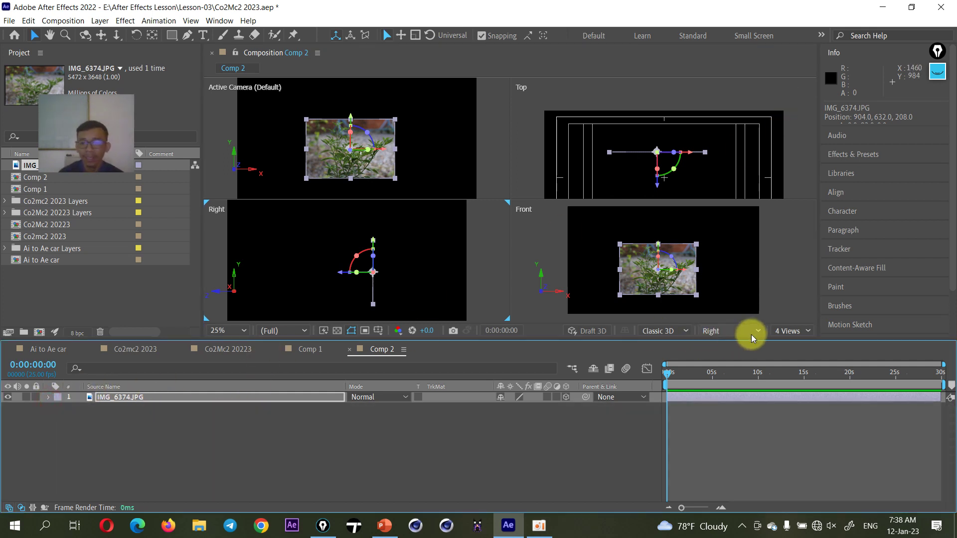
click(792, 333)
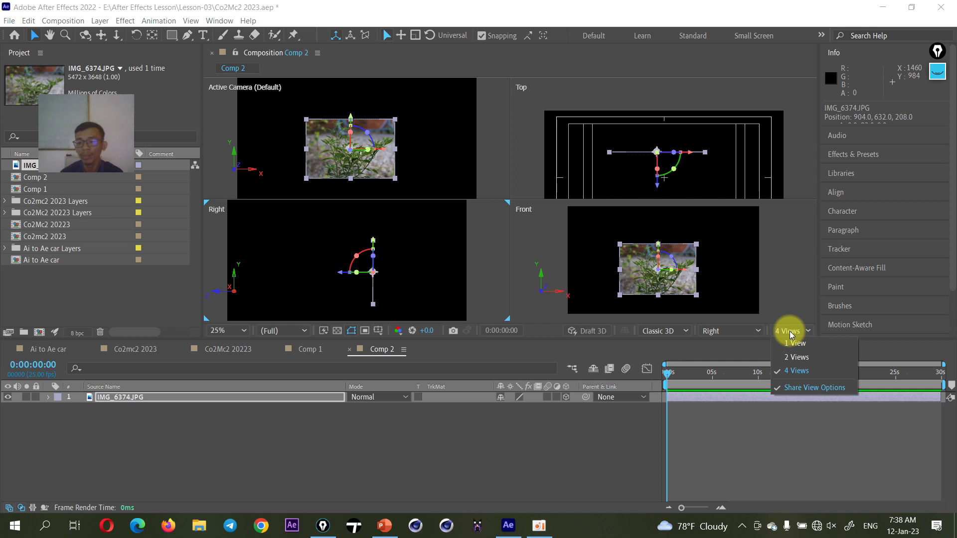
click(798, 357)
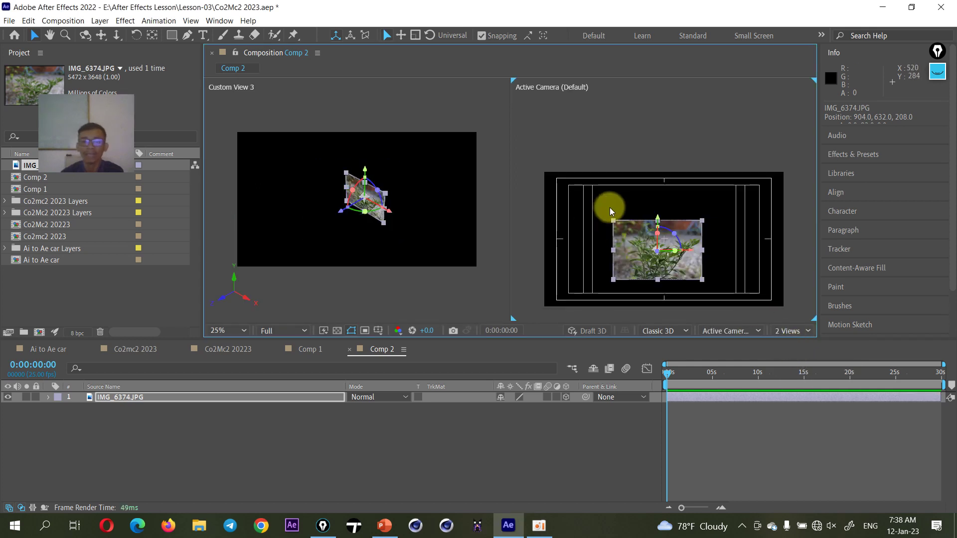
drag(608, 208, 666, 202)
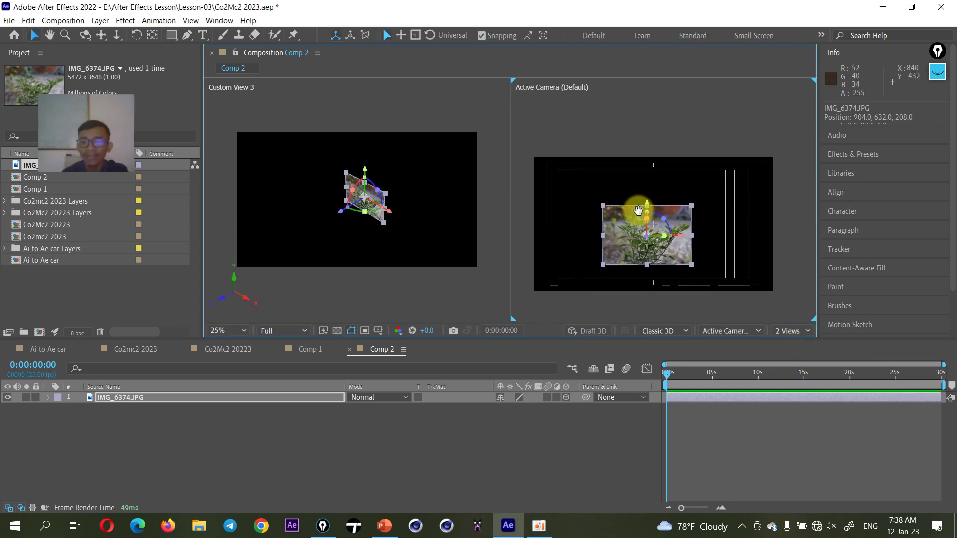
click(363, 206)
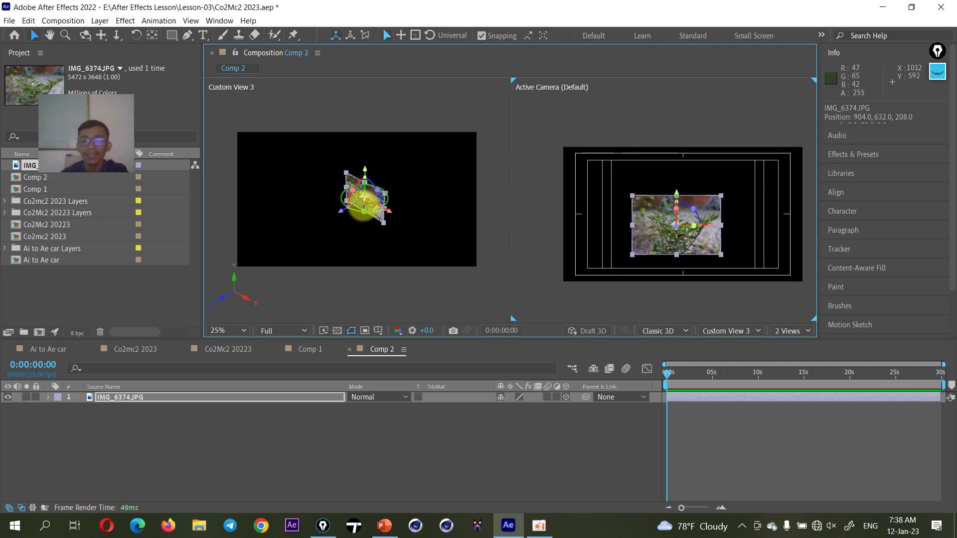
drag(363, 207, 369, 207)
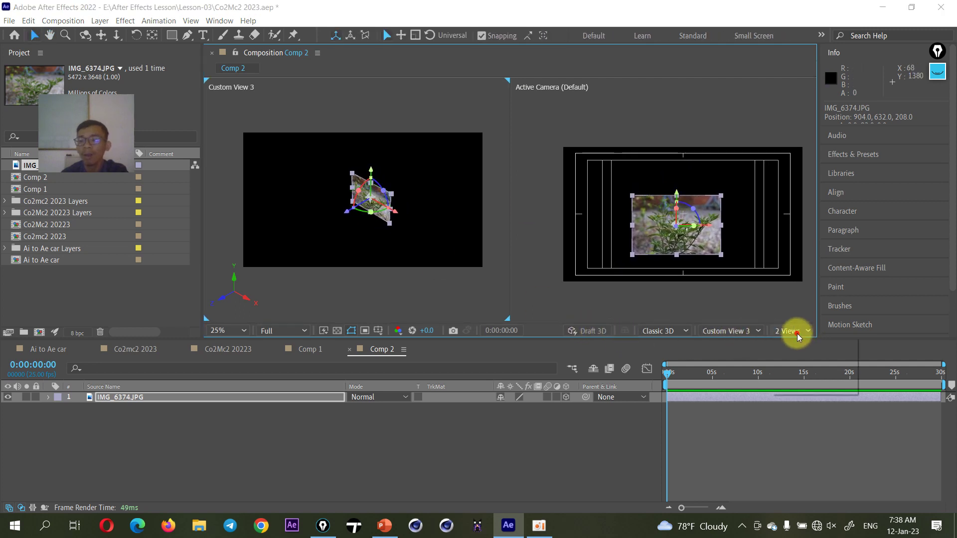
click(727, 331)
click(729, 192)
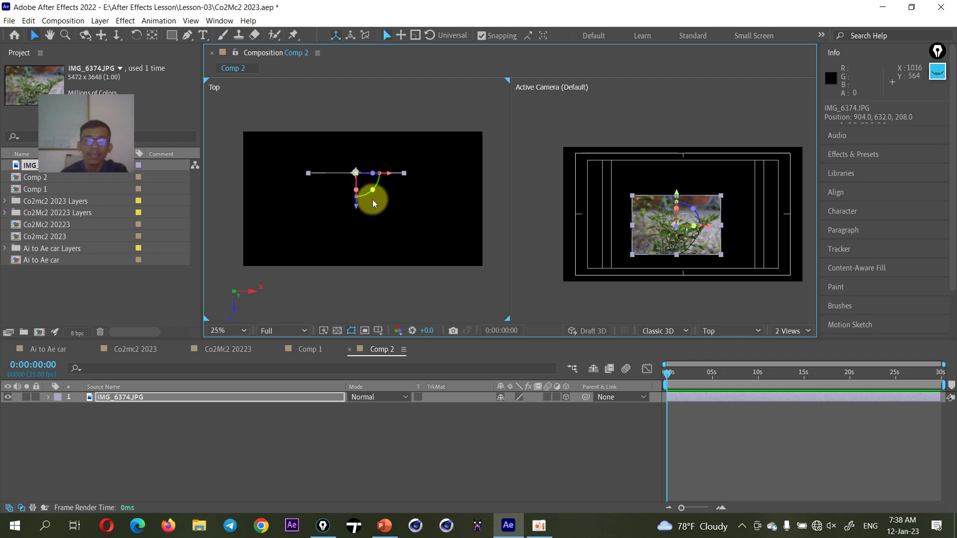
Move the photo to 1452, 632, -64 in the Top view, then underline screen areas with the annotation pen
drag(356, 172, 423, 207)
click(938, 79)
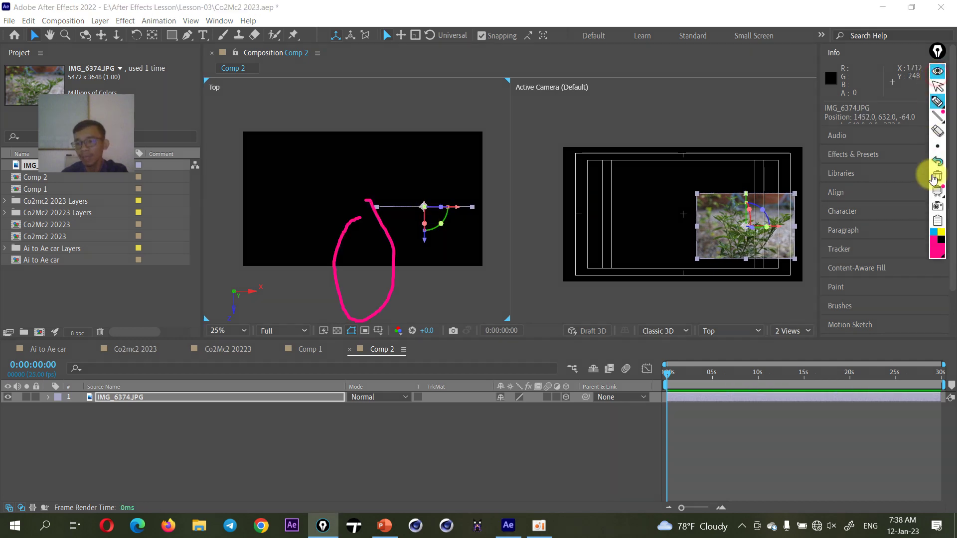
click(937, 176)
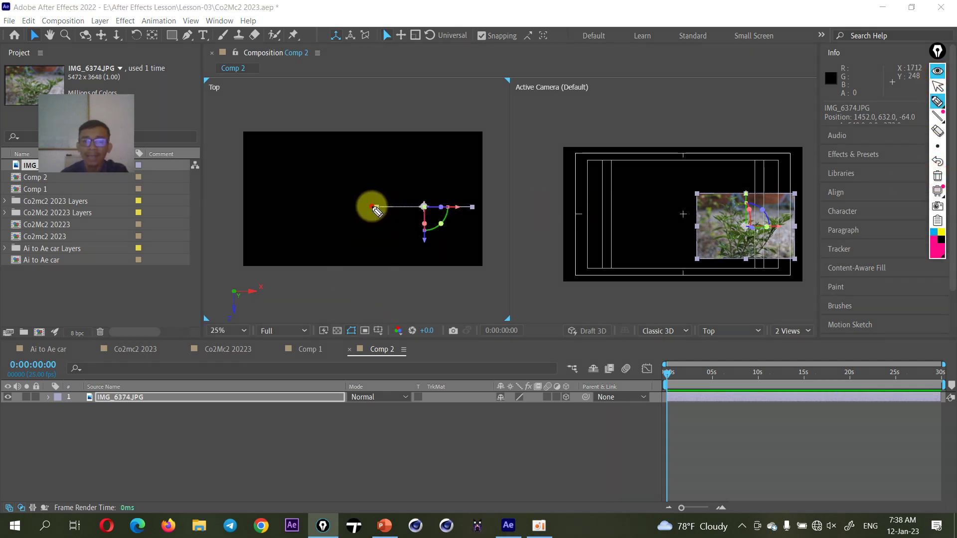
drag(372, 205, 484, 207)
drag(171, 209, 253, 214)
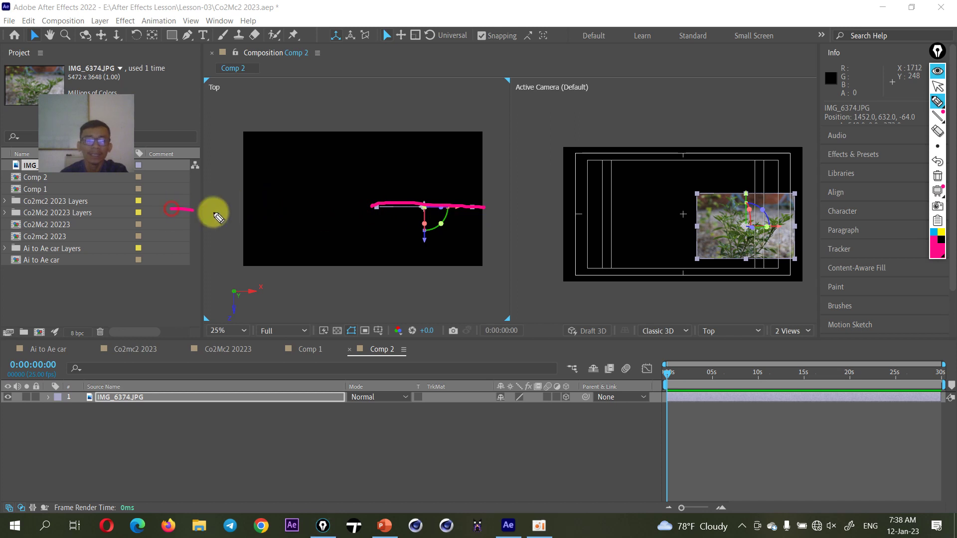
drag(175, 117, 260, 116)
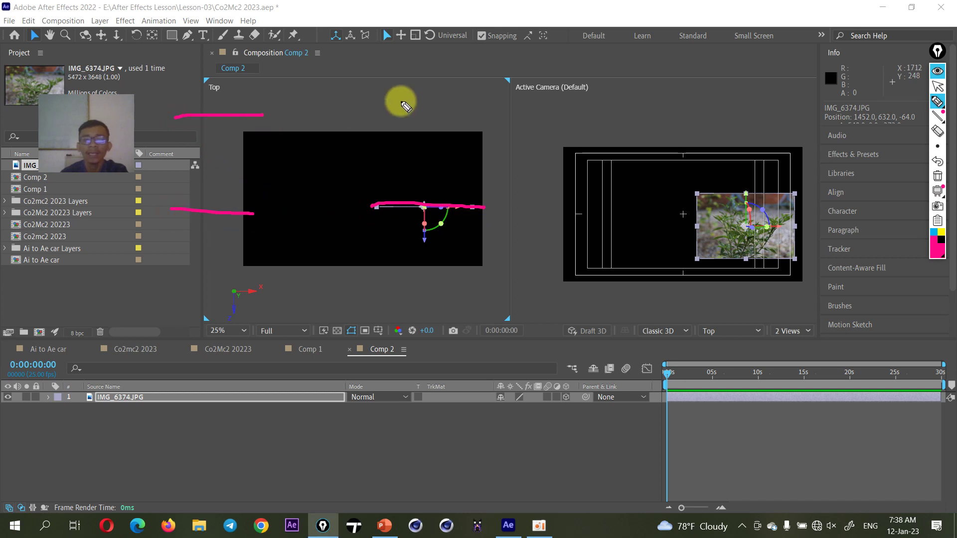
drag(400, 107, 475, 103)
drag(183, 21, 289, 10)
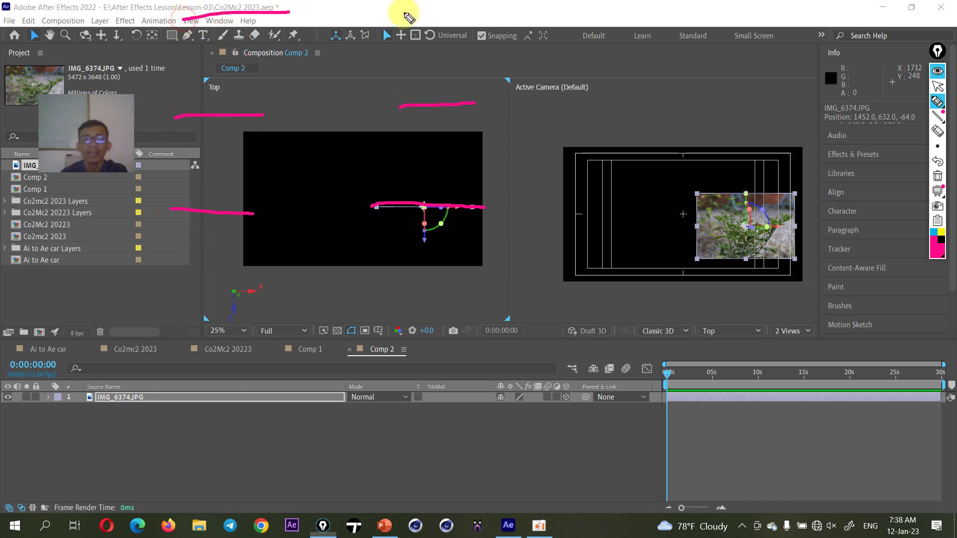
drag(425, 16, 525, 13)
click(946, 238)
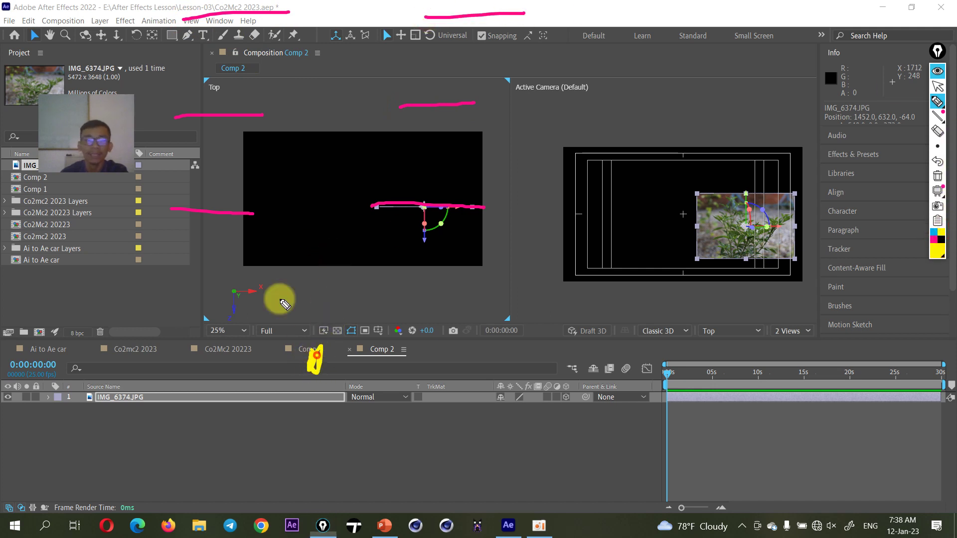
mouse_move(214, 212)
mouse_down()
mouse_move(314, 372)
mouse_move(506, 159)
mouse_up()
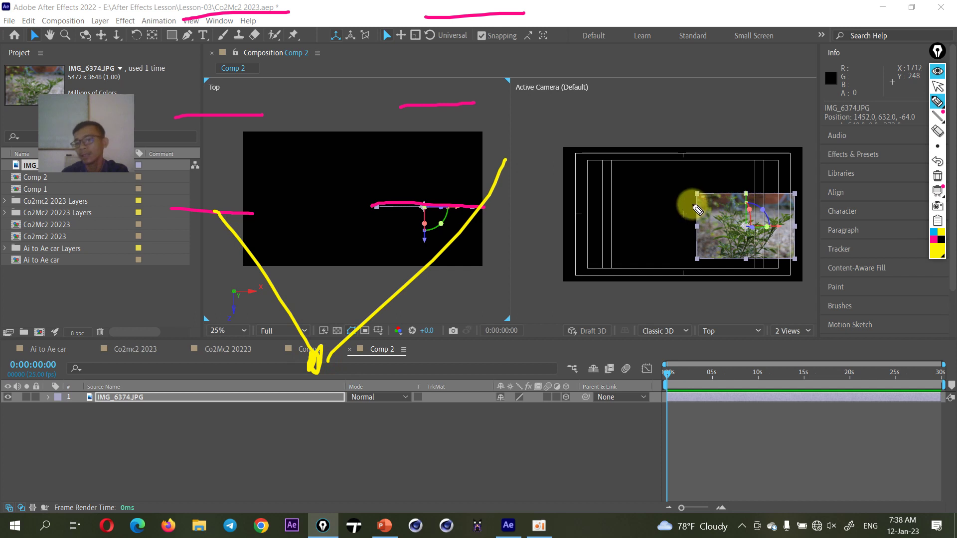
drag(555, 67, 579, 77)
drag(700, 190, 794, 259)
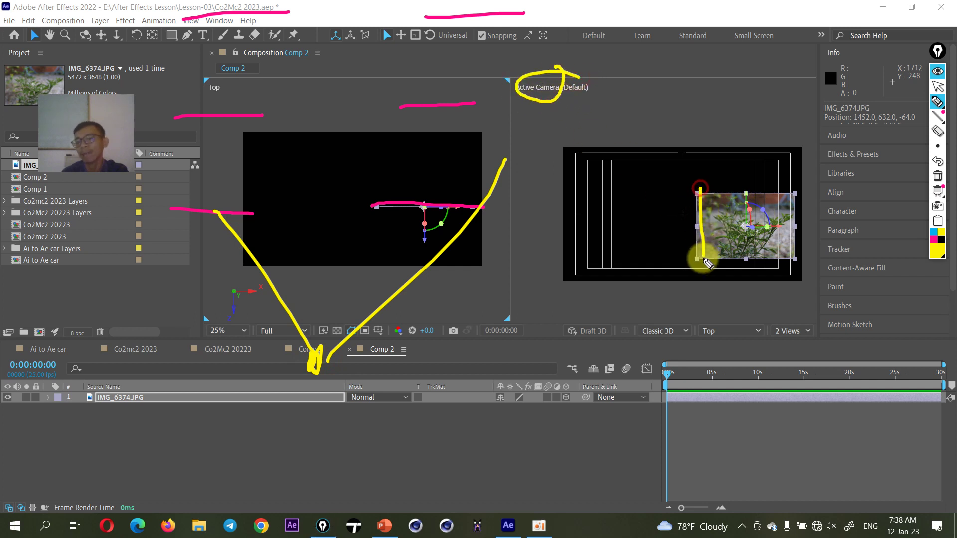
mouse_move(699, 195)
mouse_down()
mouse_move(798, 192)
mouse_move(805, 276)
mouse_up()
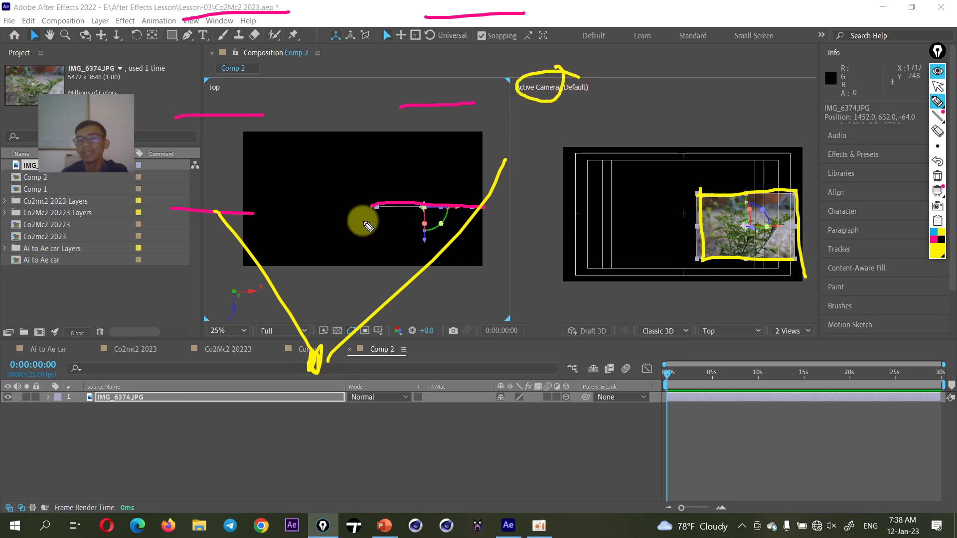
drag(439, 184, 458, 183)
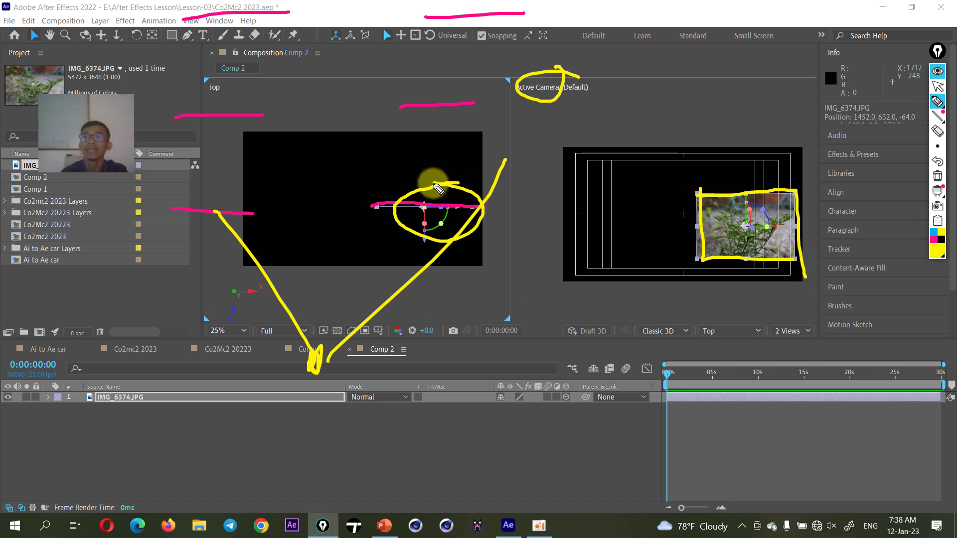
drag(167, 211, 280, 212)
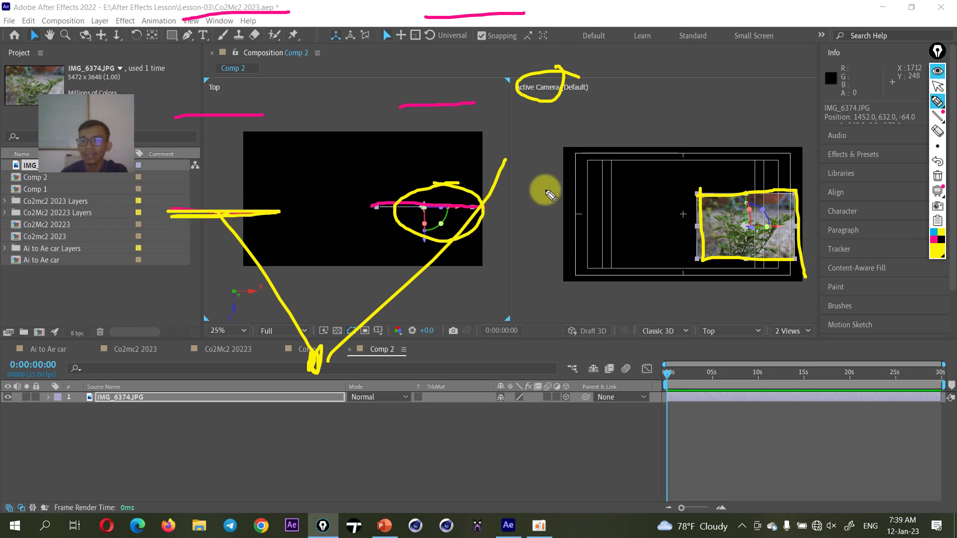
mouse_move(546, 189)
mouse_down()
mouse_move(613, 184)
mouse_move(573, 278)
mouse_up()
drag(557, 183, 572, 280)
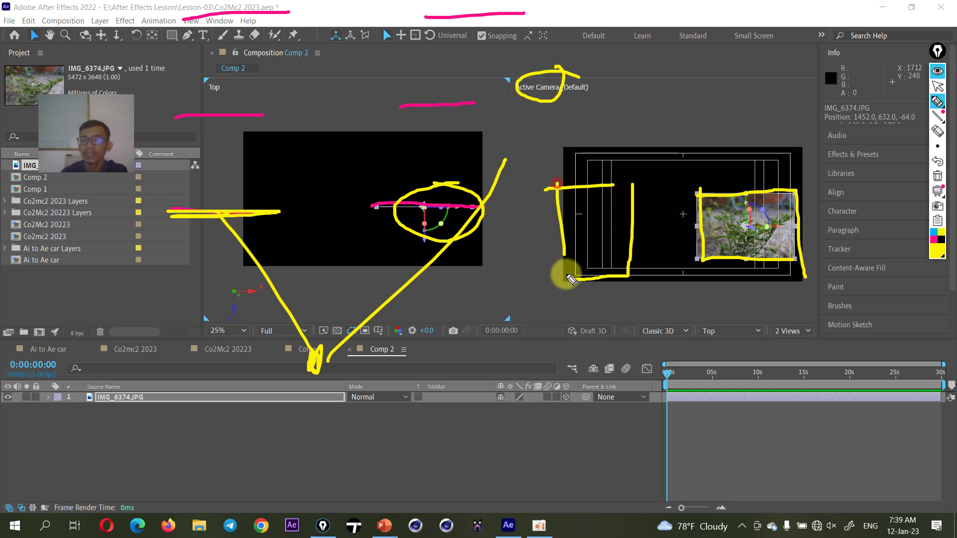
click(935, 239)
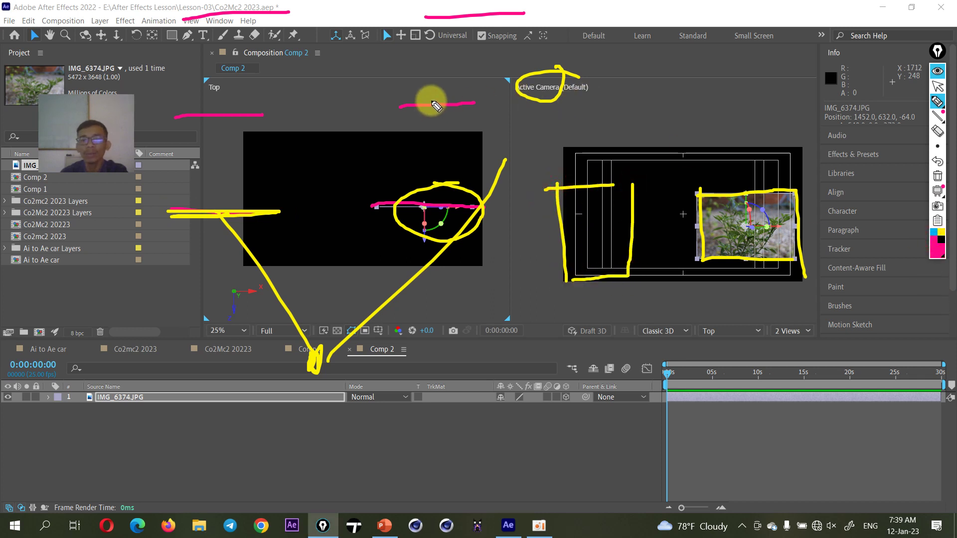
drag(386, 109, 456, 97)
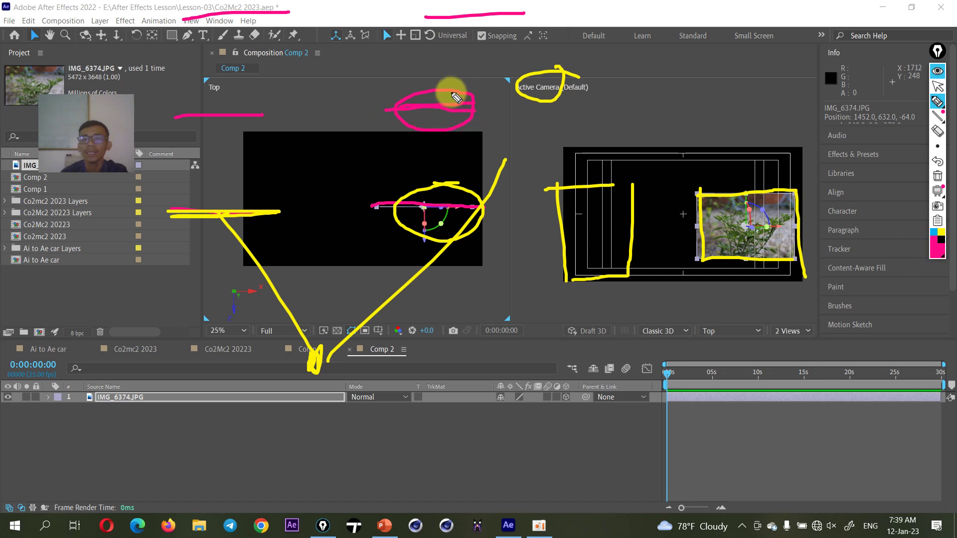
drag(564, 163, 599, 162)
click(730, 169)
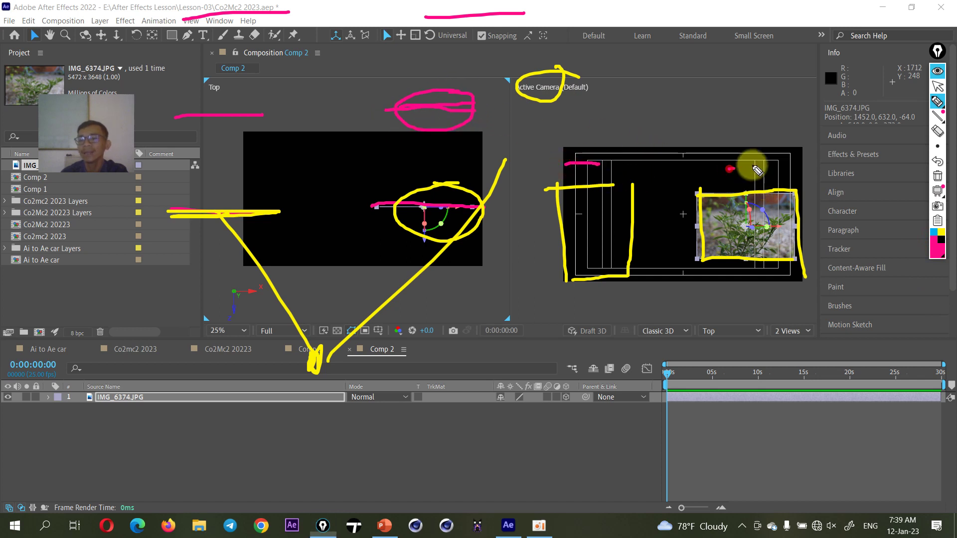
drag(753, 166, 799, 164)
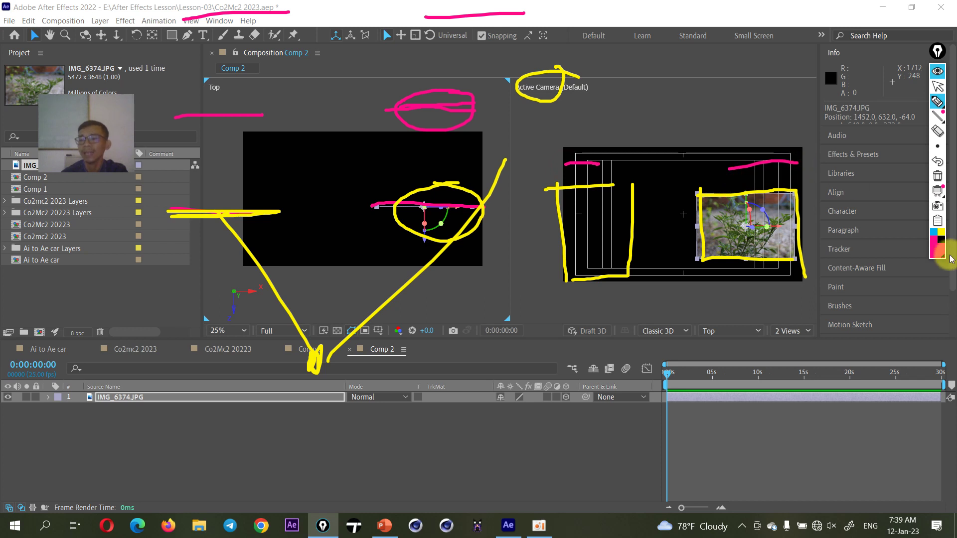
click(934, 230)
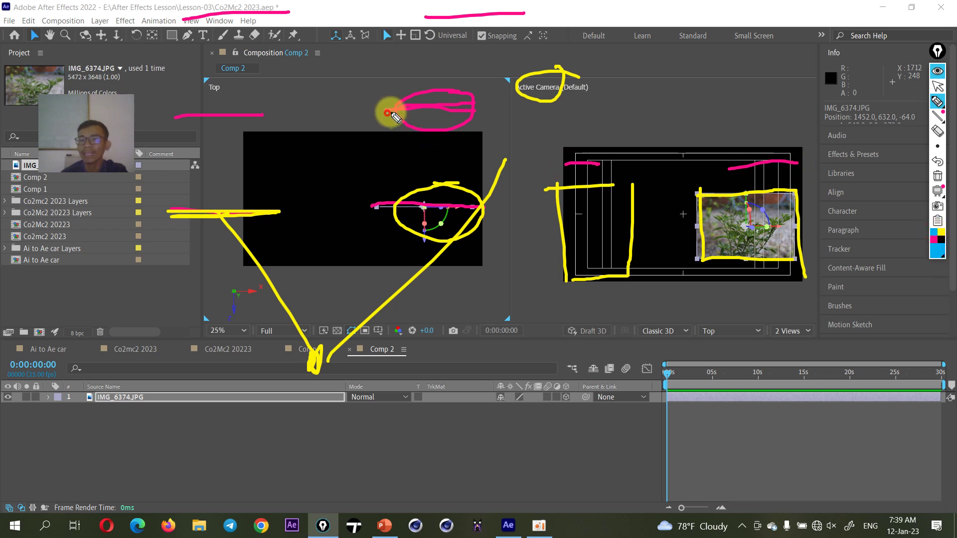
mouse_move(386, 112)
mouse_down()
mouse_move(477, 106)
mouse_move(428, 97)
mouse_up()
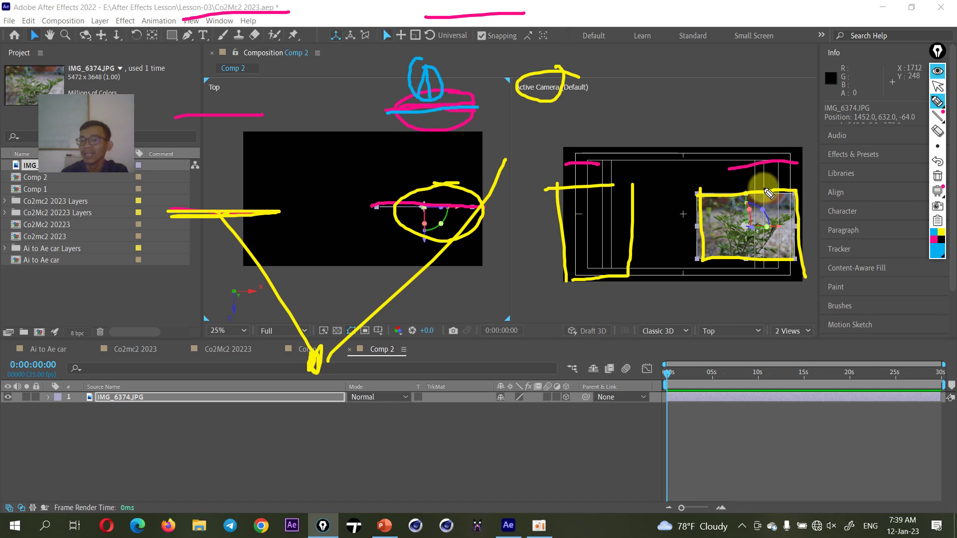
drag(750, 136, 756, 163)
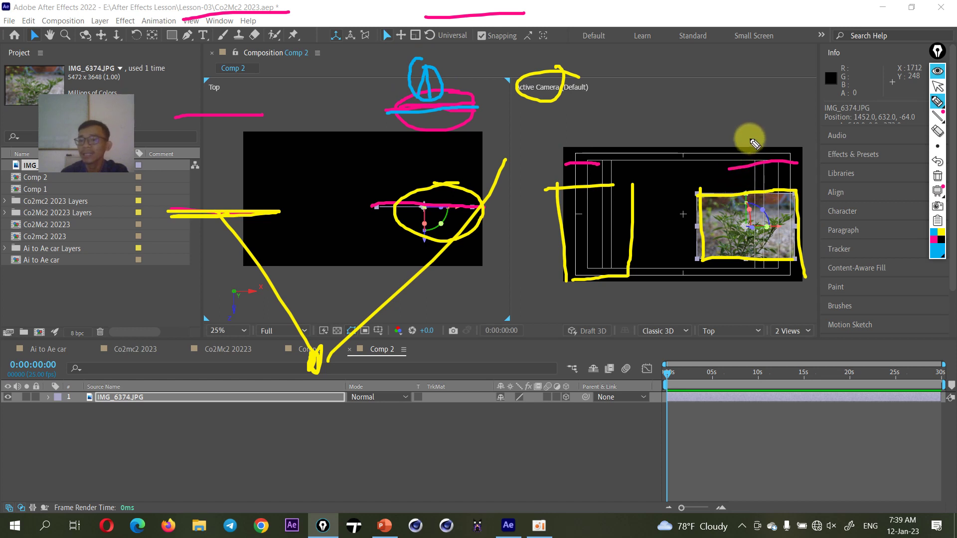
mouse_move(577, 162)
mouse_down()
mouse_move(594, 163)
mouse_move(610, 130)
mouse_up()
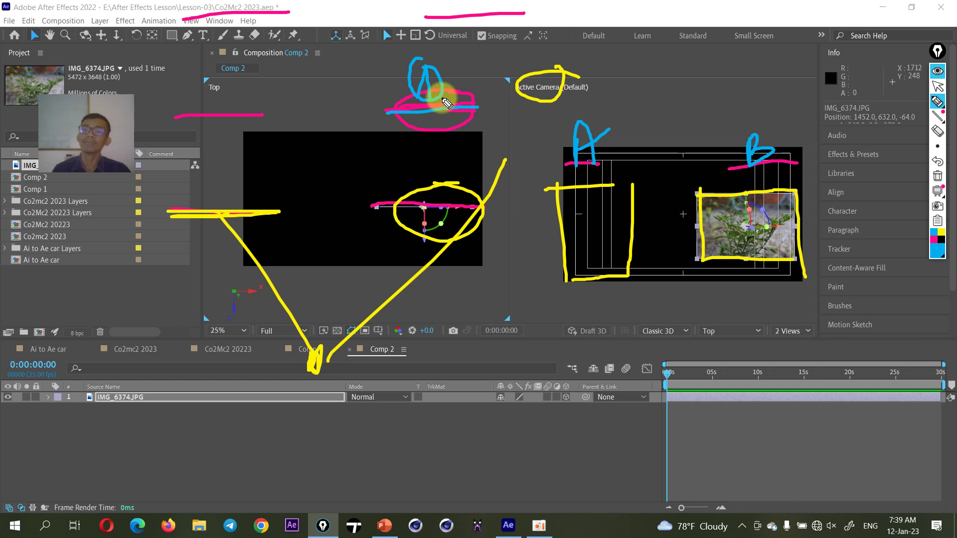
drag(511, 94, 571, 103)
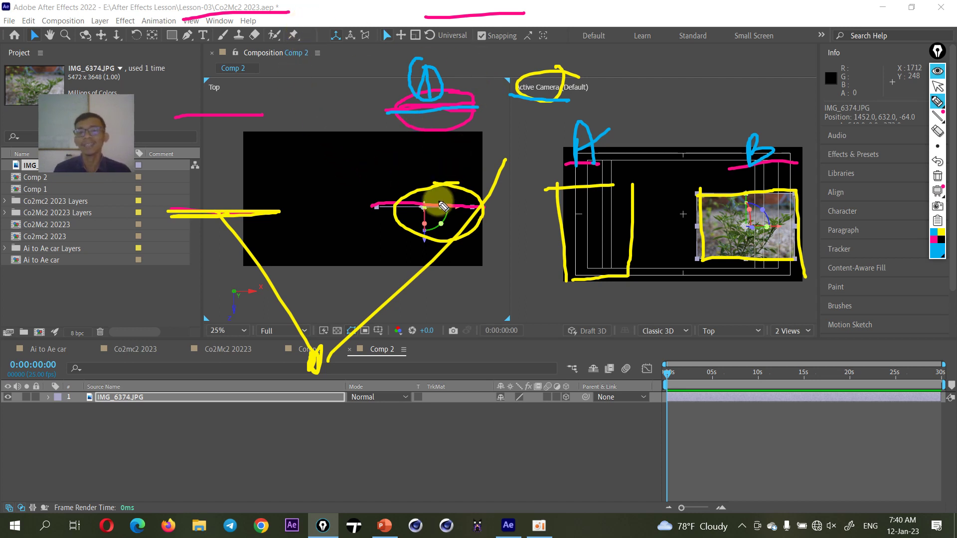
drag(437, 188, 433, 16)
drag(226, 216, 202, 44)
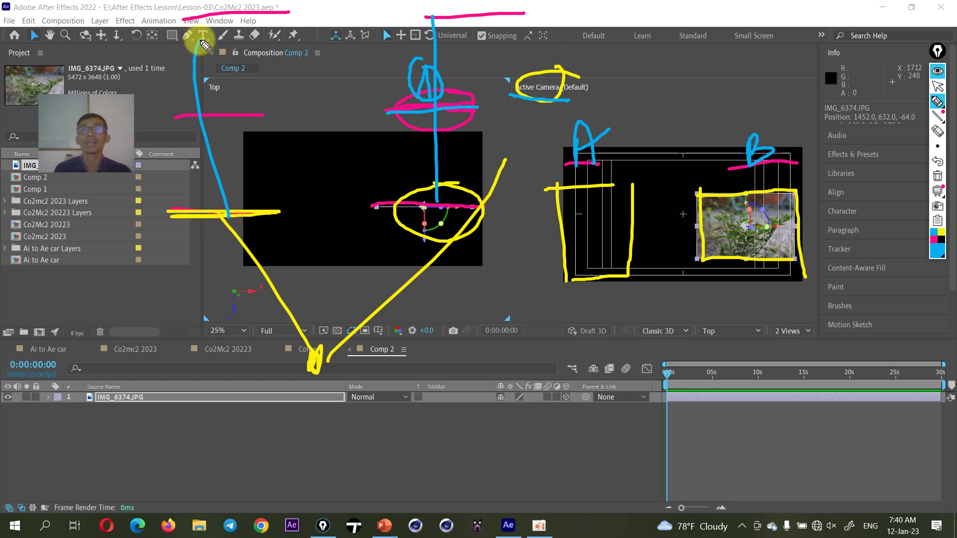
drag(457, 91, 417, 92)
drag(761, 146, 768, 159)
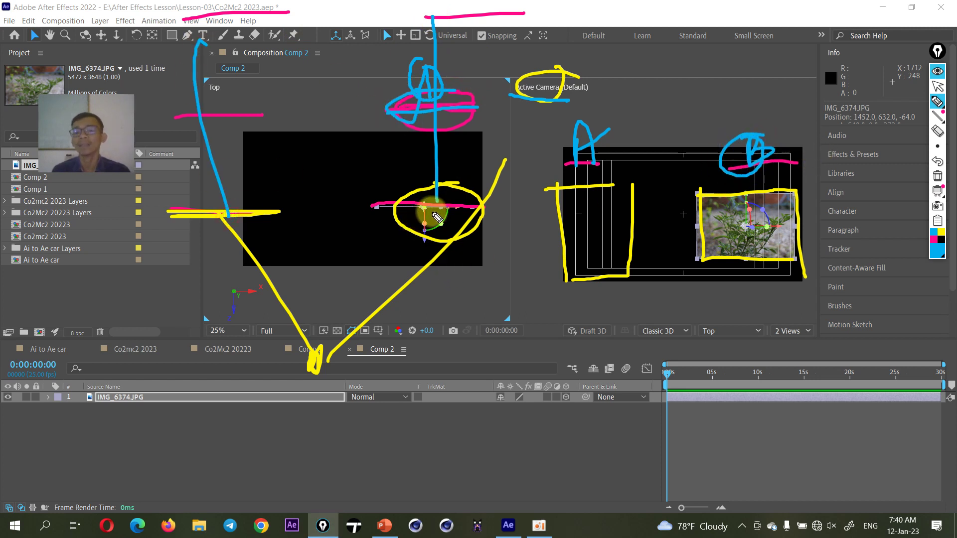
mouse_move(377, 209)
mouse_down()
mouse_move(479, 213)
mouse_move(423, 214)
mouse_up()
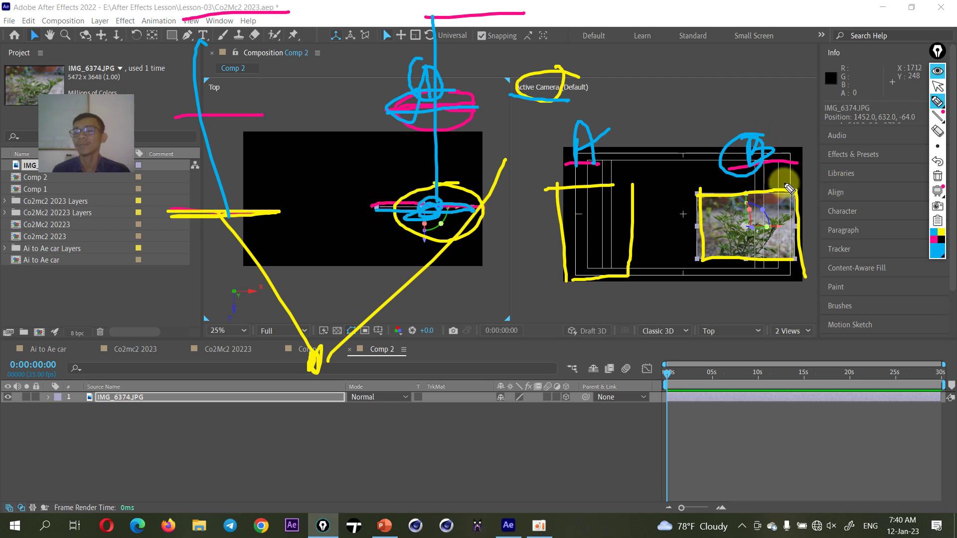
click(936, 72)
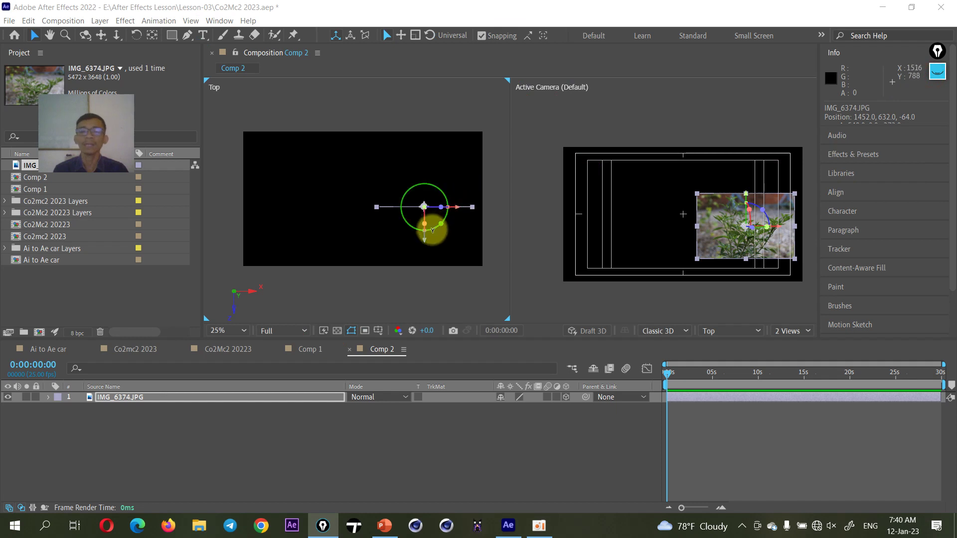
click(136, 396)
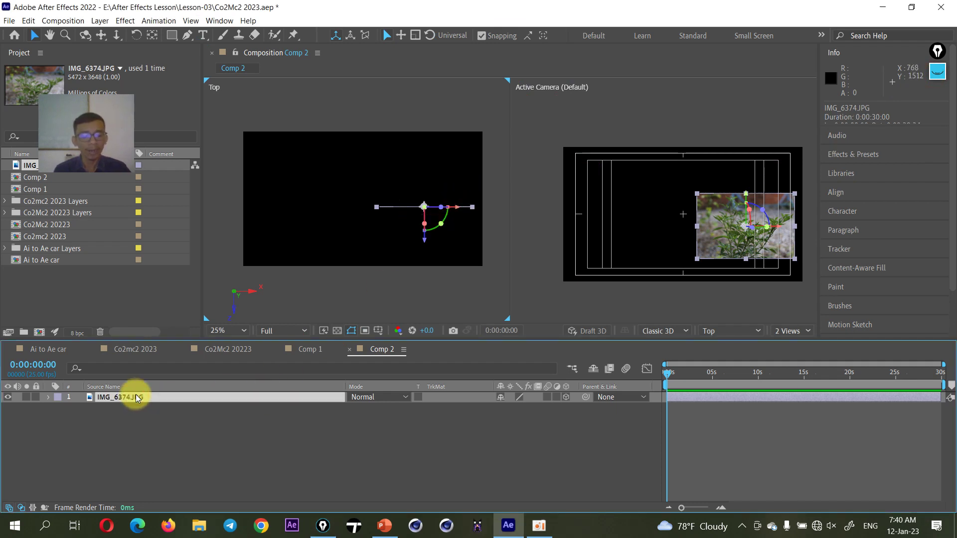
Duplicate the IMG_6374.JPG layer, then try a Y rotation in the Top view and undo it
key(ctrl+d)
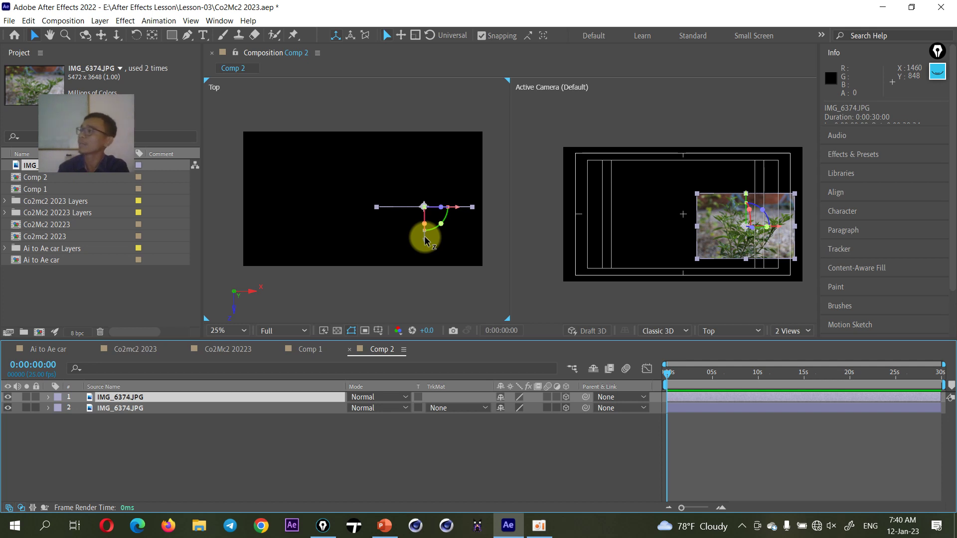
scroll(425, 241, up, 5)
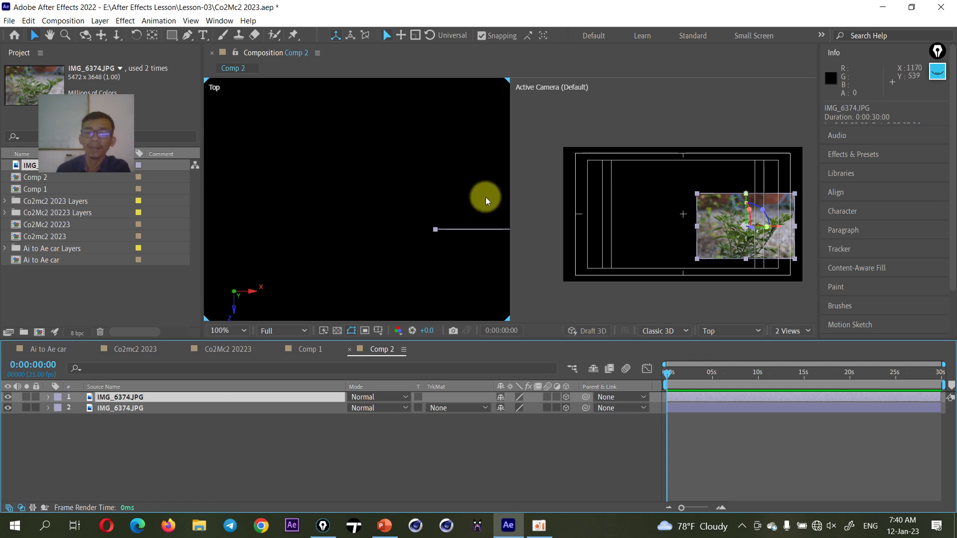
scroll(486, 196, down, 3)
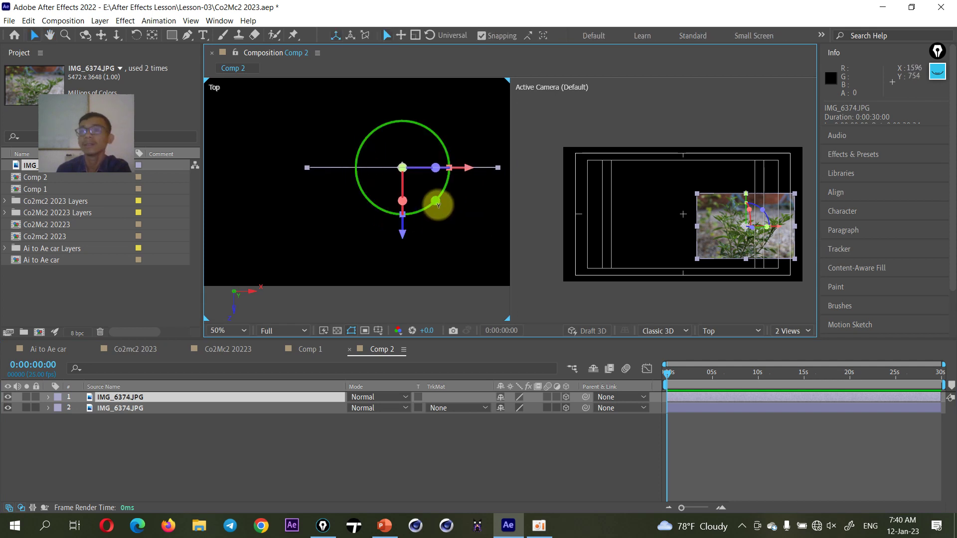
drag(438, 205, 396, 221)
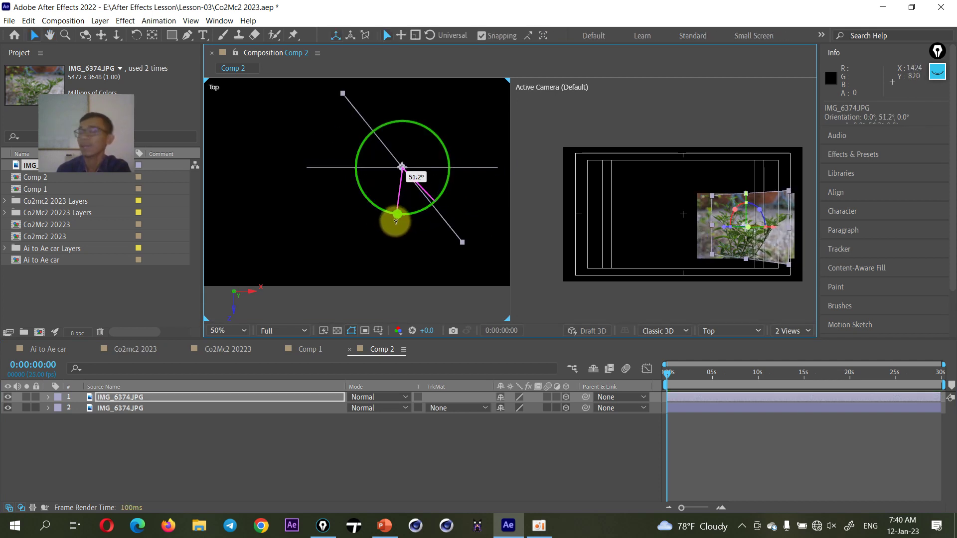
key(ctrl+z)
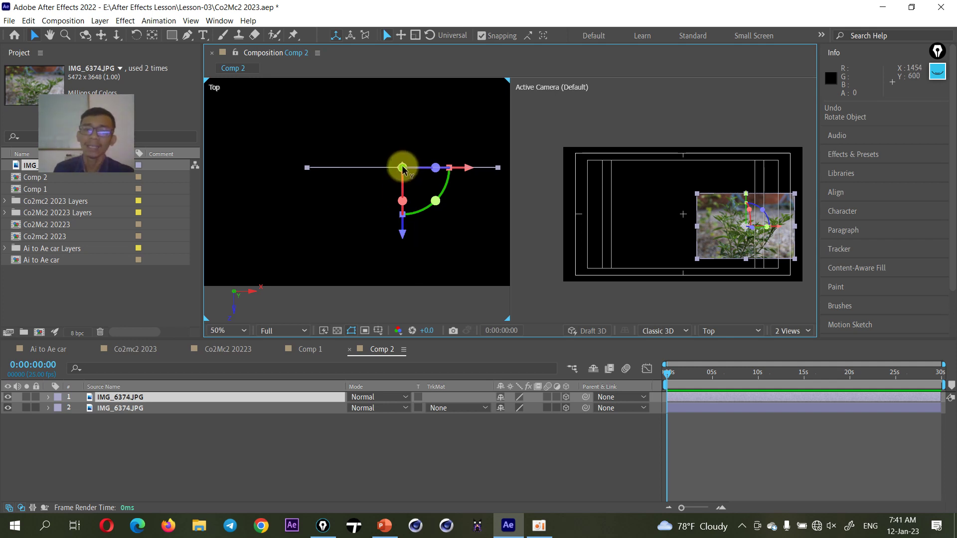
Push the top plant-photo copy back along Z to position 1452, 632, 1088
mouse_move(403, 164)
mouse_down()
mouse_move(414, 150)
mouse_move(414, 171)
mouse_up()
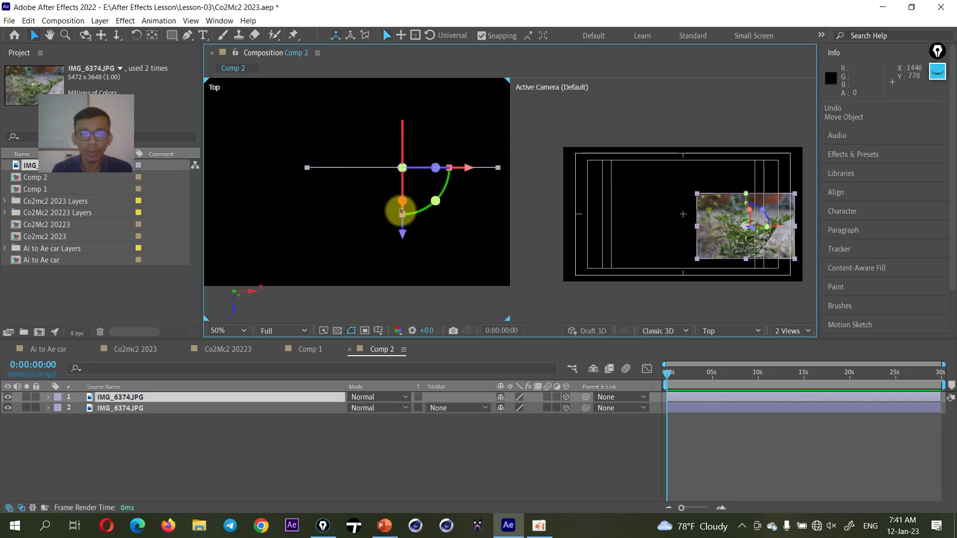
mouse_move(400, 206)
mouse_down()
mouse_move(405, 178)
mouse_move(401, 219)
mouse_move(394, 171)
mouse_up()
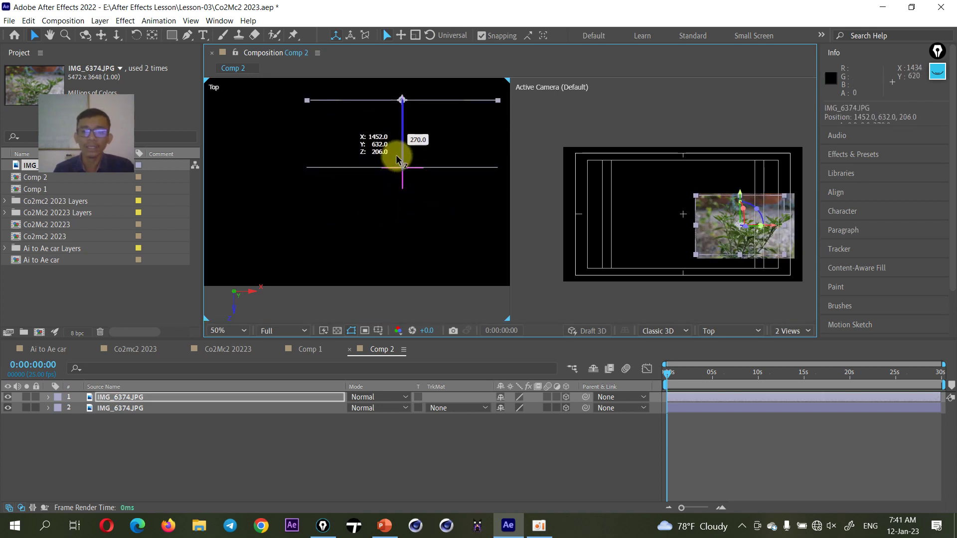
scroll(391, 174, down, 4)
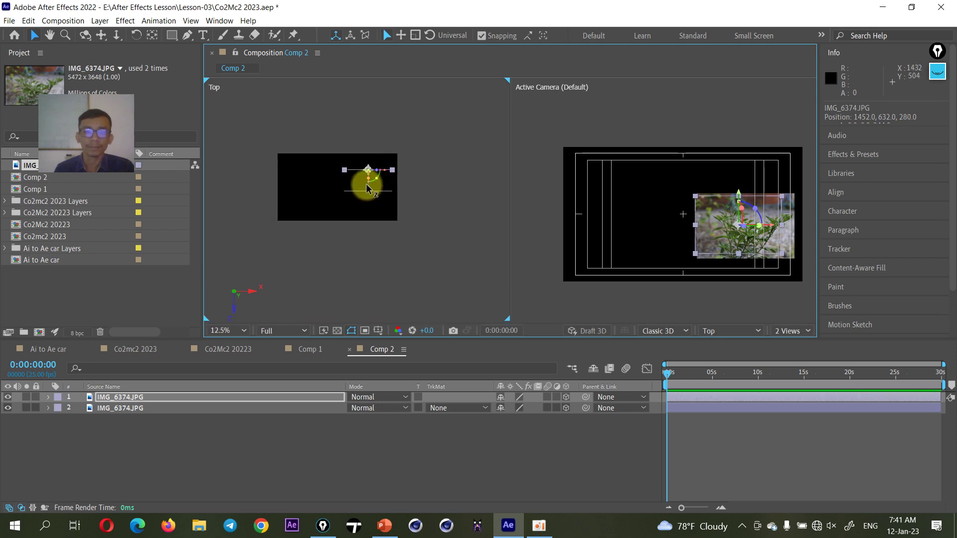
drag(369, 187, 366, 136)
scroll(732, 213, up, 2)
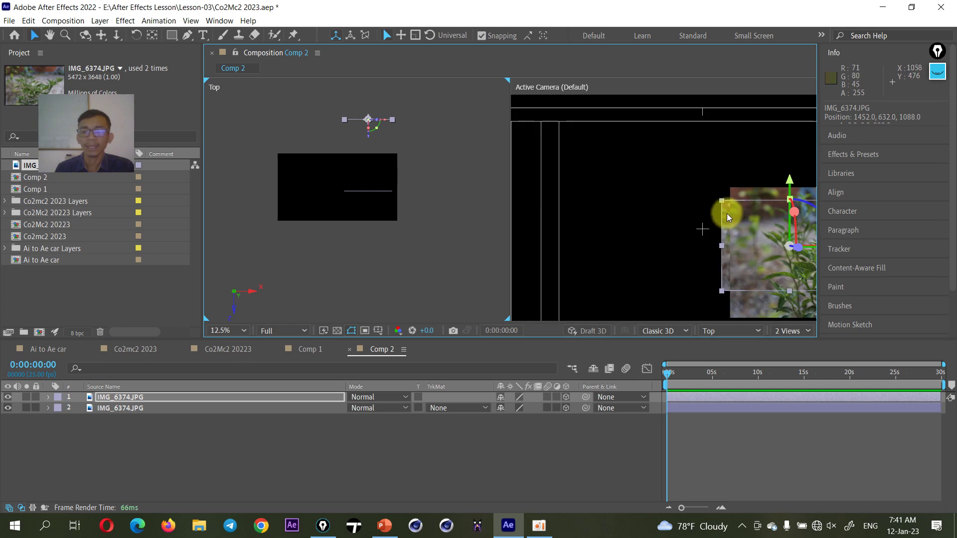
scroll(726, 214, up, 2)
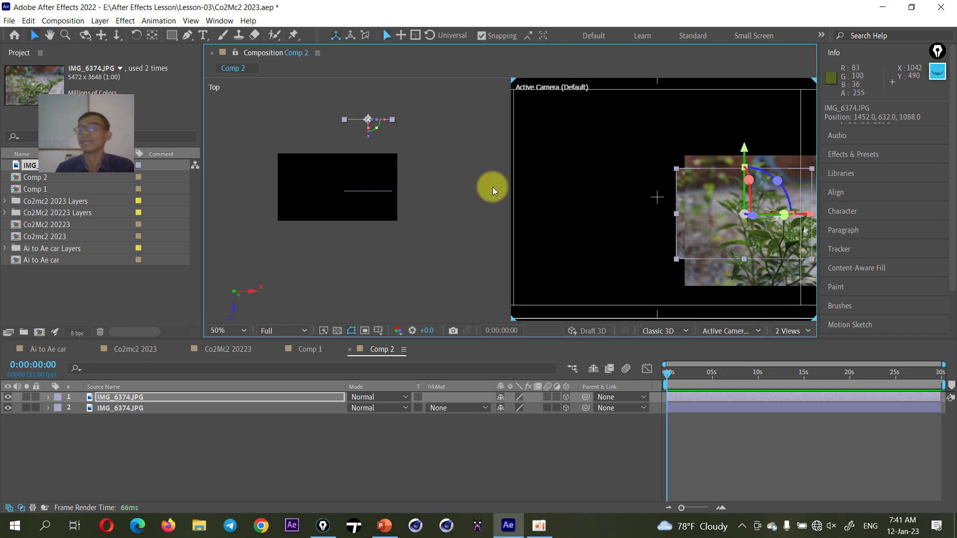
click(384, 177)
click(130, 398)
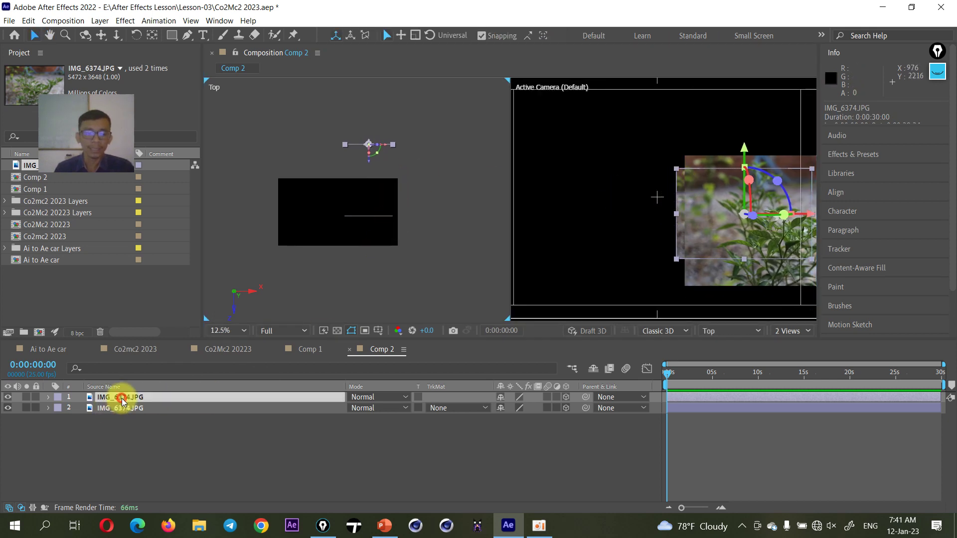
Duplicate the photo layer into a third copy and push it further back along Z
key(ctrl+d)
drag(358, 216, 361, 214)
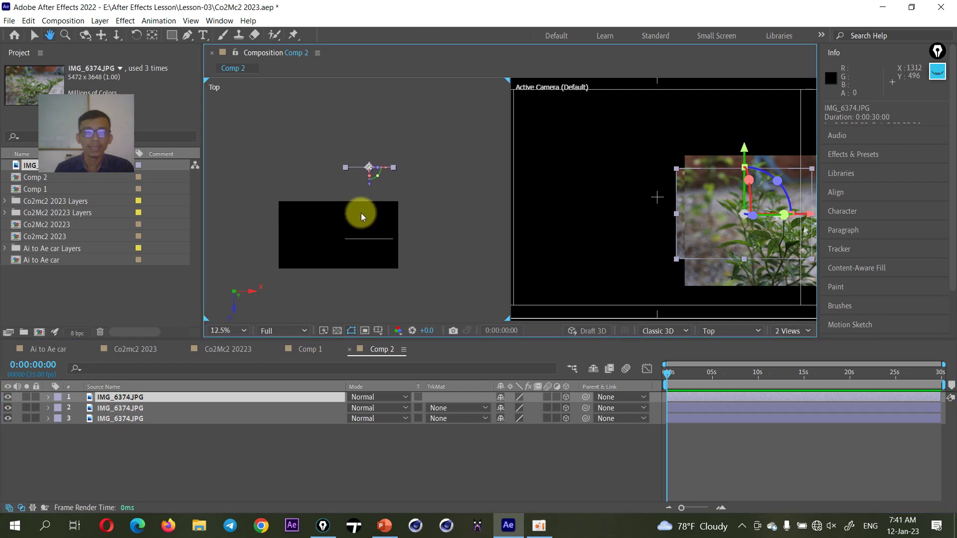
drag(369, 167, 372, 85)
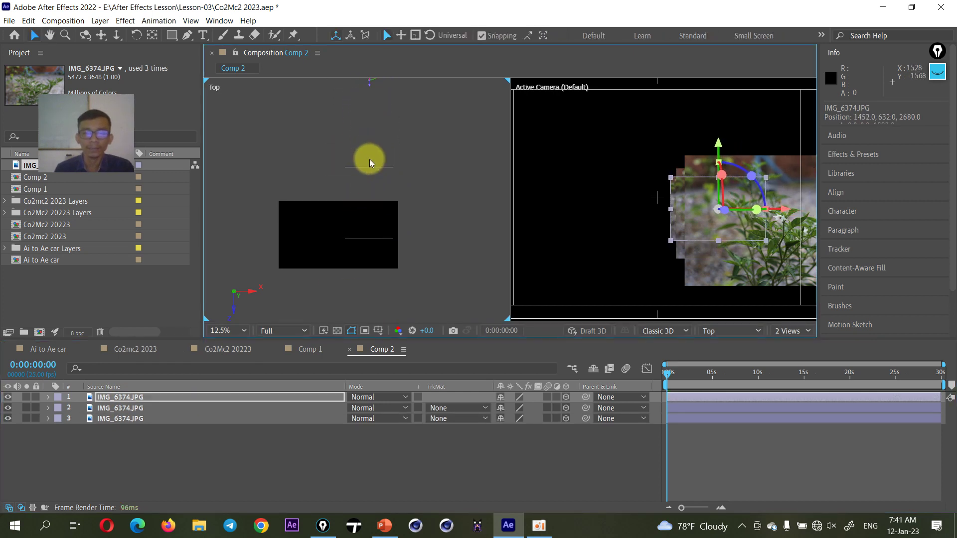
scroll(369, 162, down, 1)
Select layers 1 and 2 together and move both back along Z
click(135, 409)
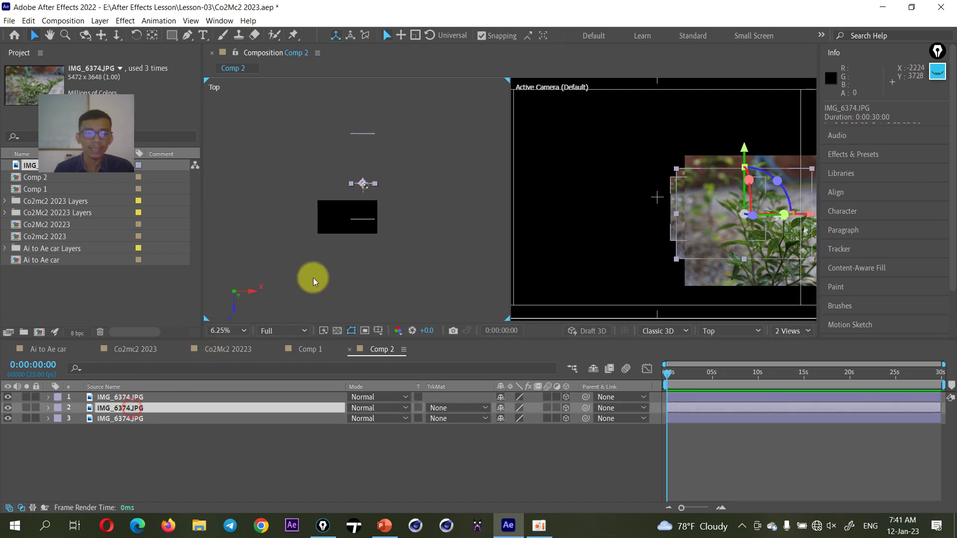
shift+click(119, 397)
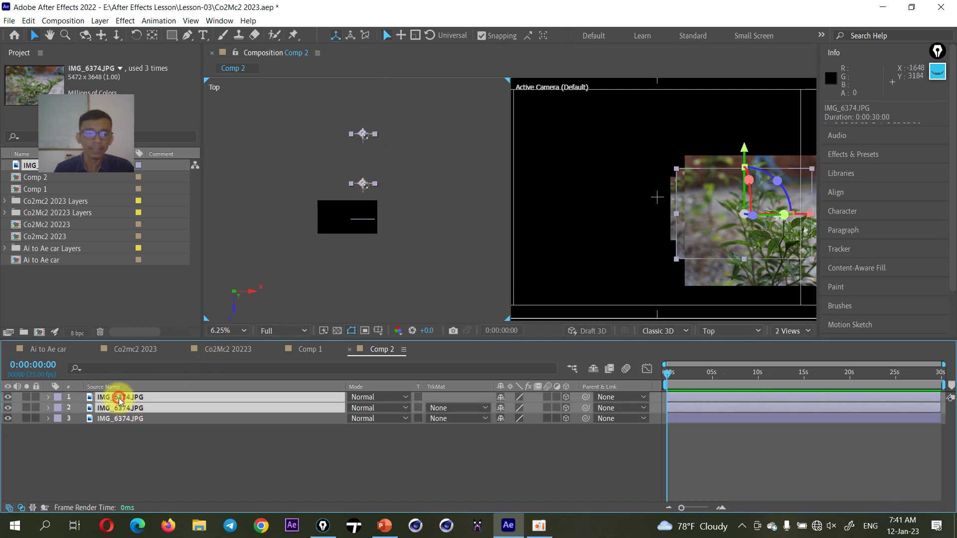
drag(363, 199, 364, 185)
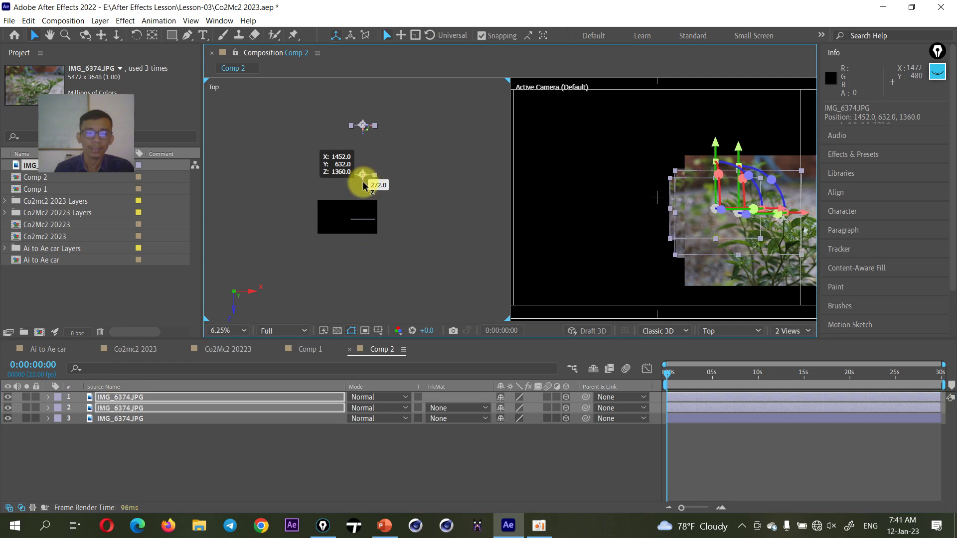
click(426, 265)
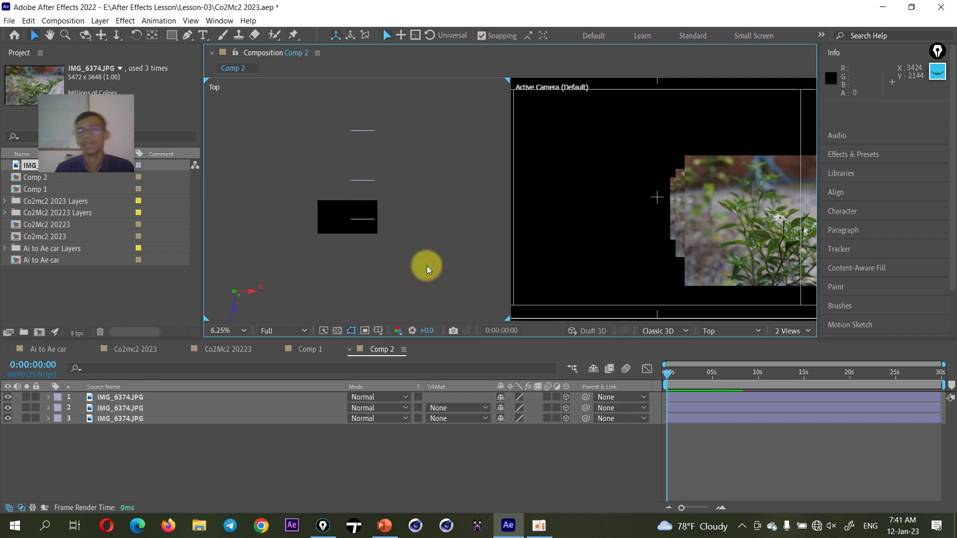
click(705, 192)
click(375, 204)
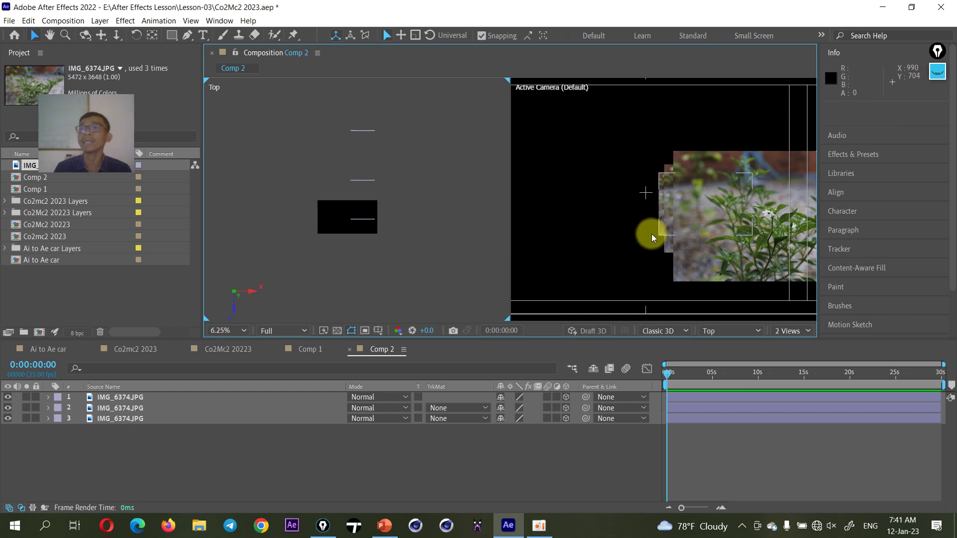
scroll(656, 243, down, 3)
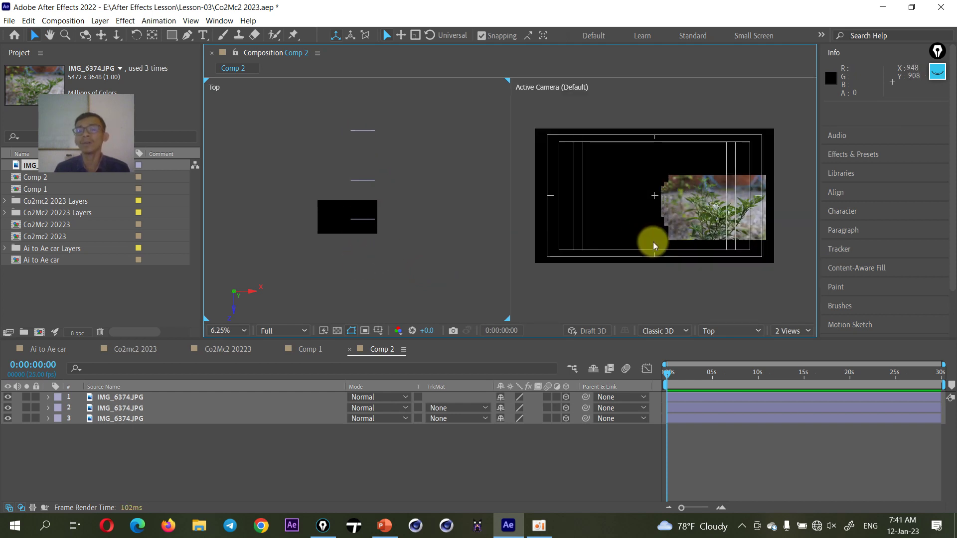
scroll(653, 241, up, 3)
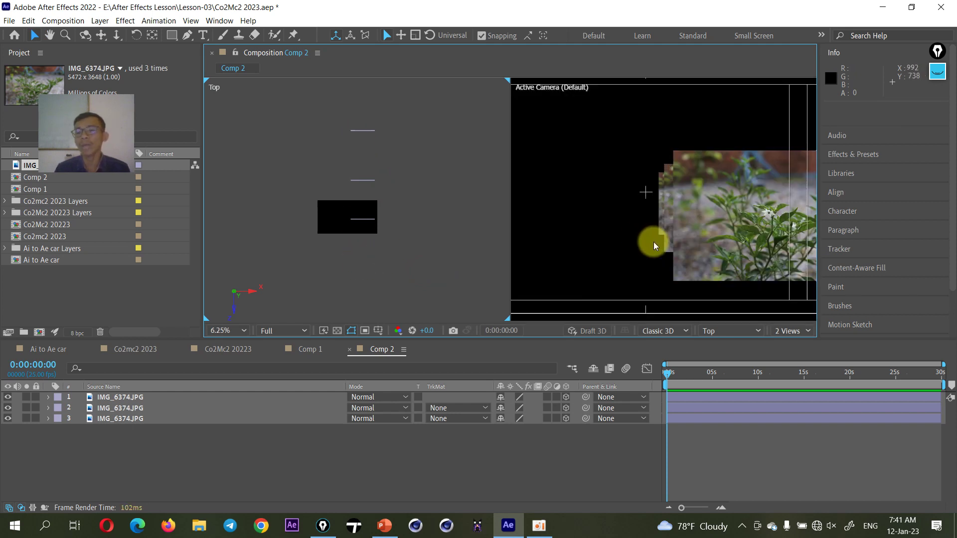
In the Active Camera view, push layer 3 further back in depth and reselect layers 2 and 1
click(712, 171)
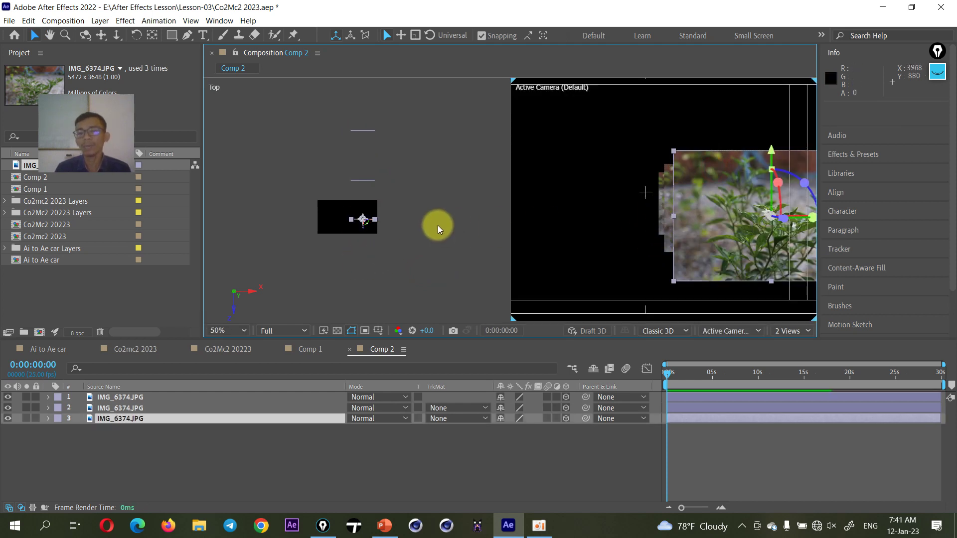
drag(712, 175, 666, 207)
click(665, 204)
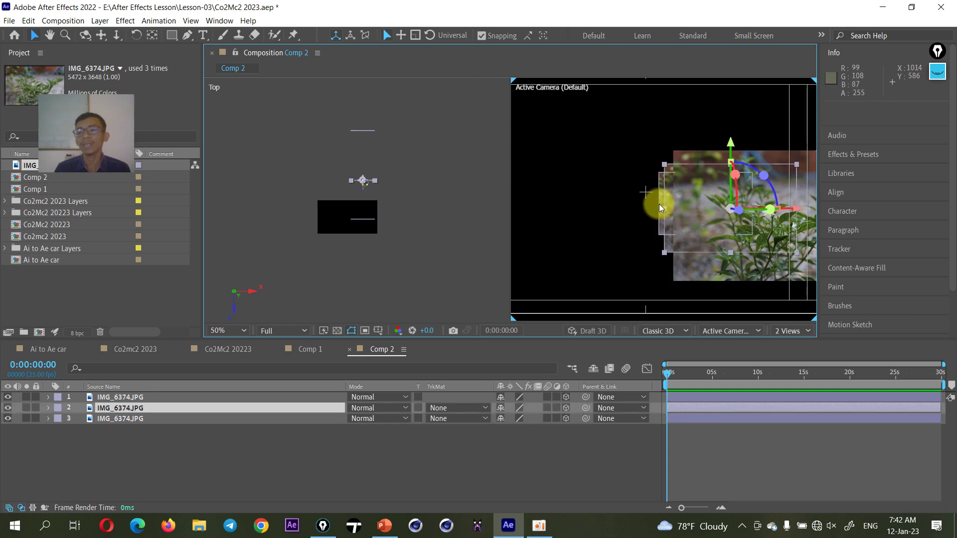
click(659, 205)
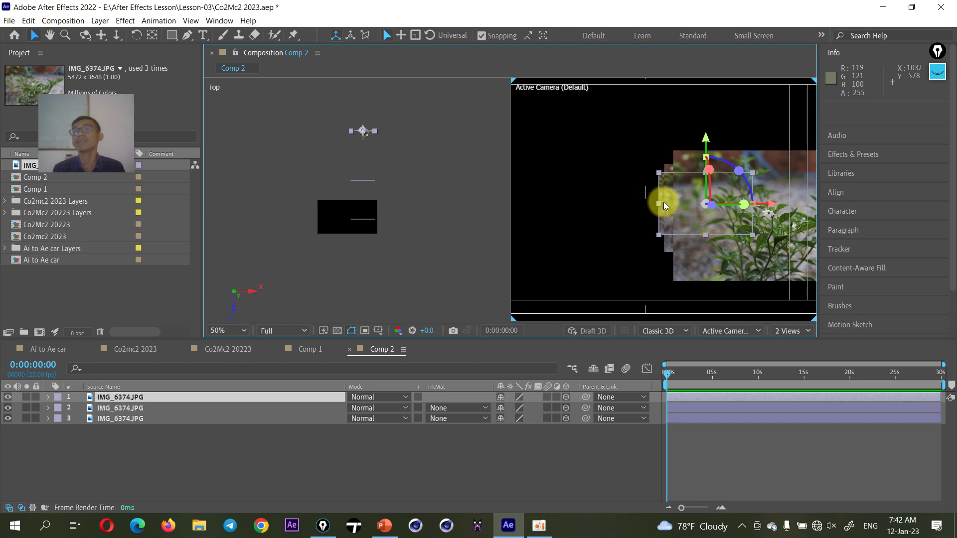
click(728, 331)
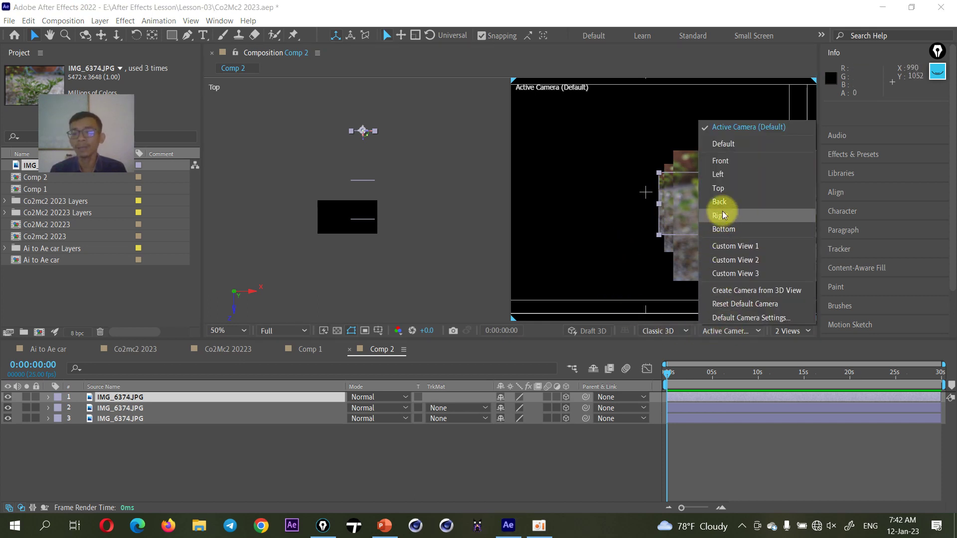
Switch the right viewer to the Front view and pan across to see the photo
click(721, 161)
key(h)
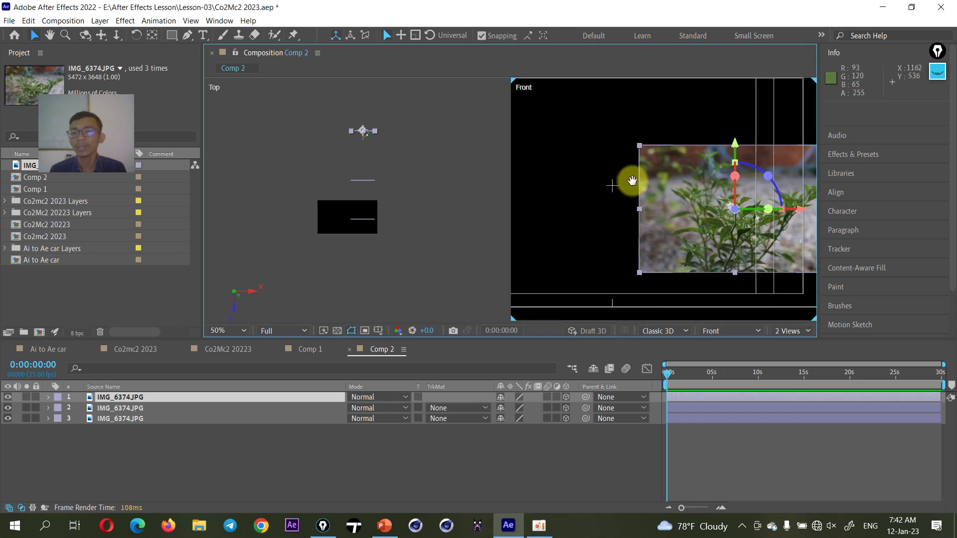
drag(713, 174, 623, 181)
key(v)
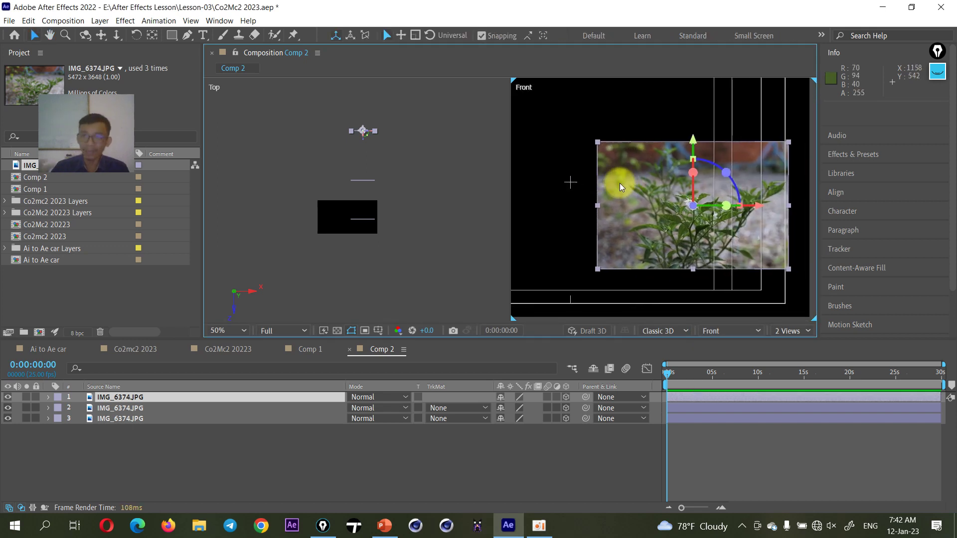
Return the right viewer to Active Camera and marquee-select all three photo layers
click(708, 331)
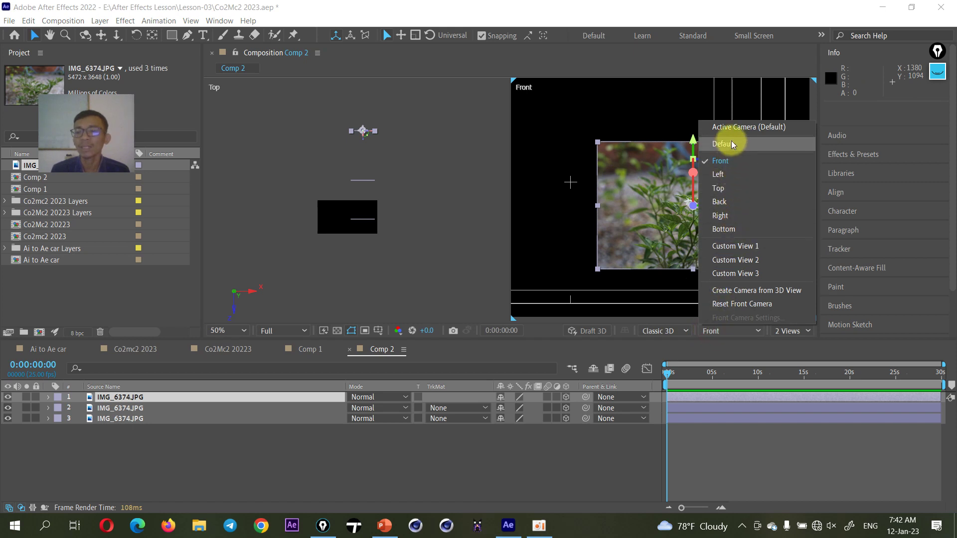
click(731, 127)
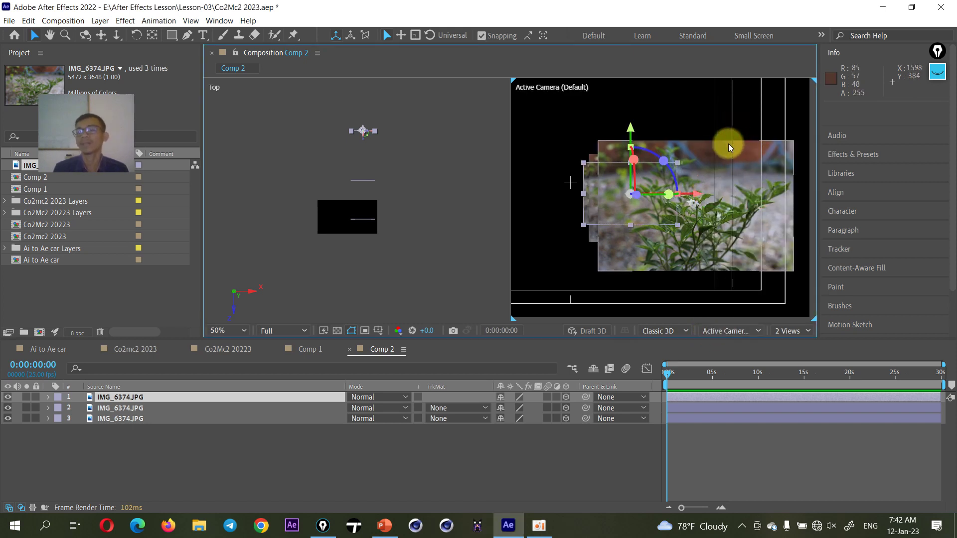
drag(153, 432, 118, 400)
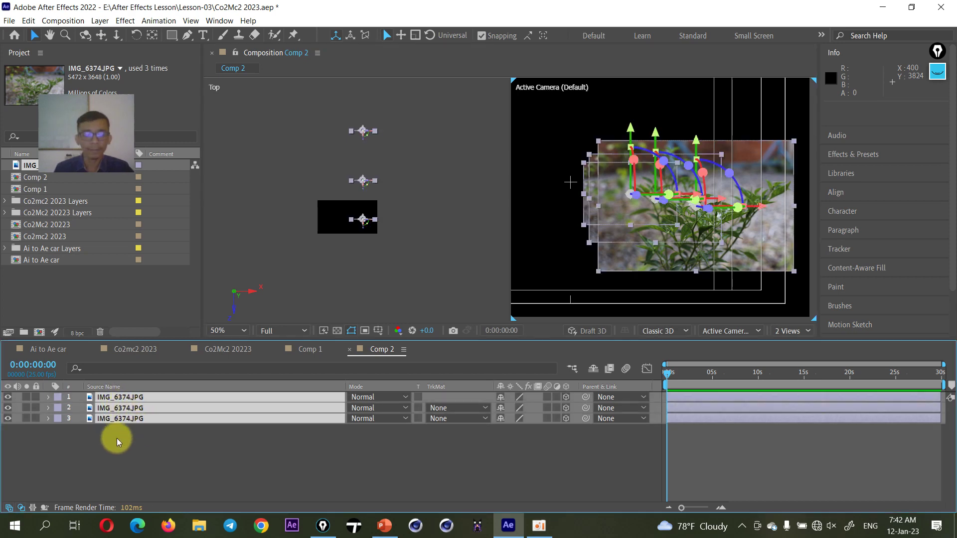
Duplicate the three photo layers to six, then cut and re-paste layers 1, 3 and 5
key(ctrl+d)
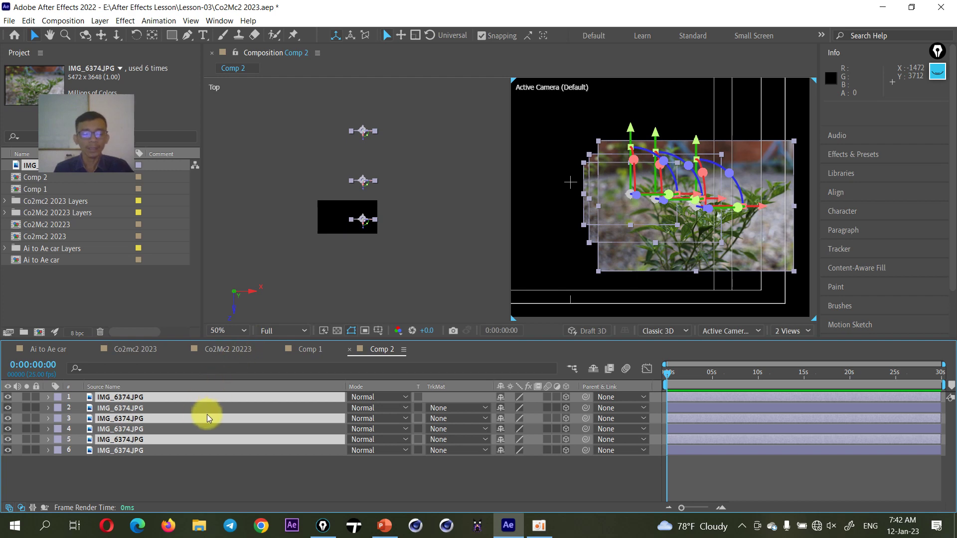
key(ctrl+z)
key(ctrl+shift+z)
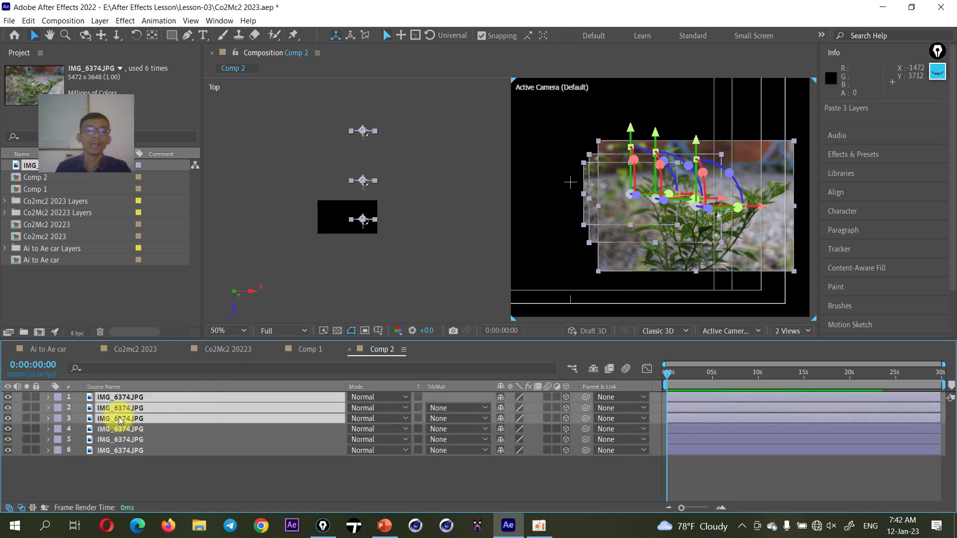
key(ctrl+x)
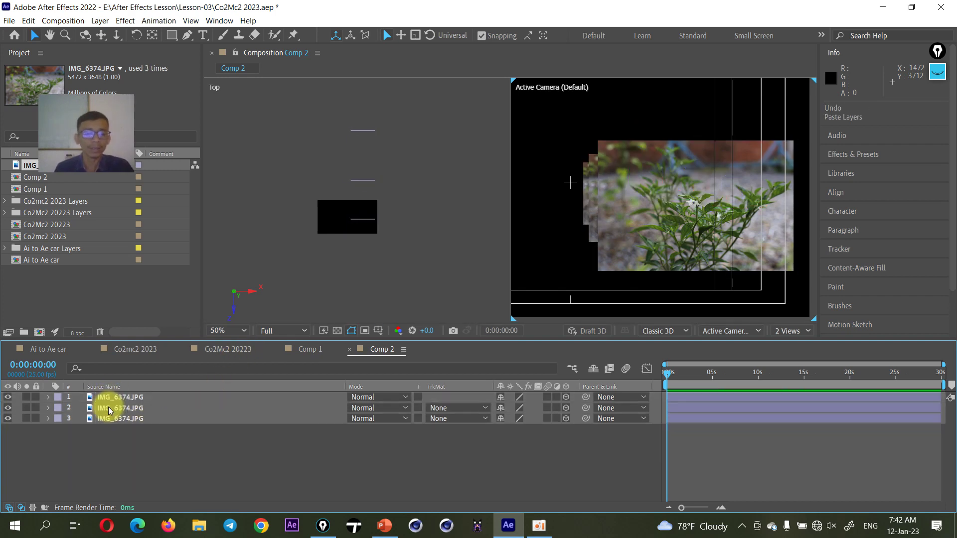
key(ctrl+z)
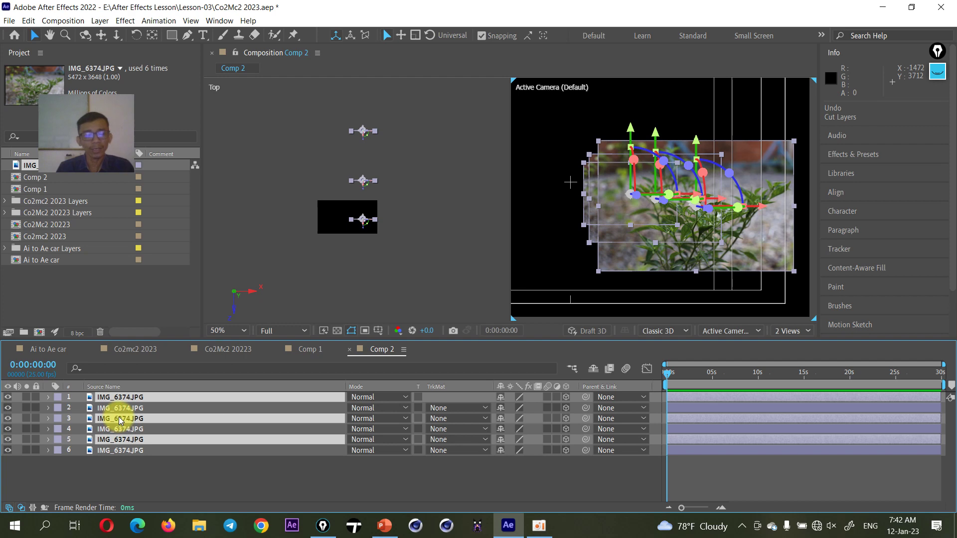
key(ctrl+x)
key(ctrl+v)
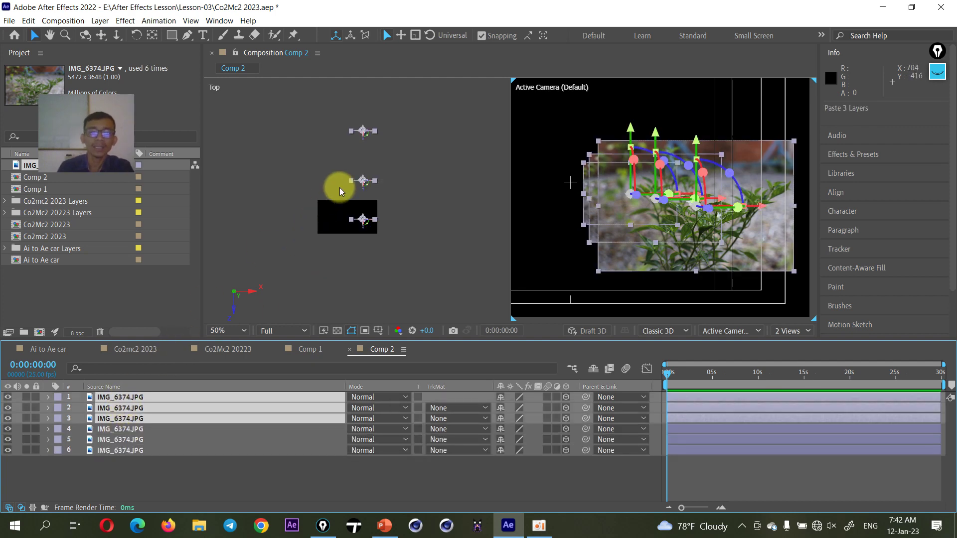
Move the three selected layers left along X in the Top view
scroll(341, 186, up, 1)
scroll(349, 186, up, 1)
scroll(358, 186, down, 1)
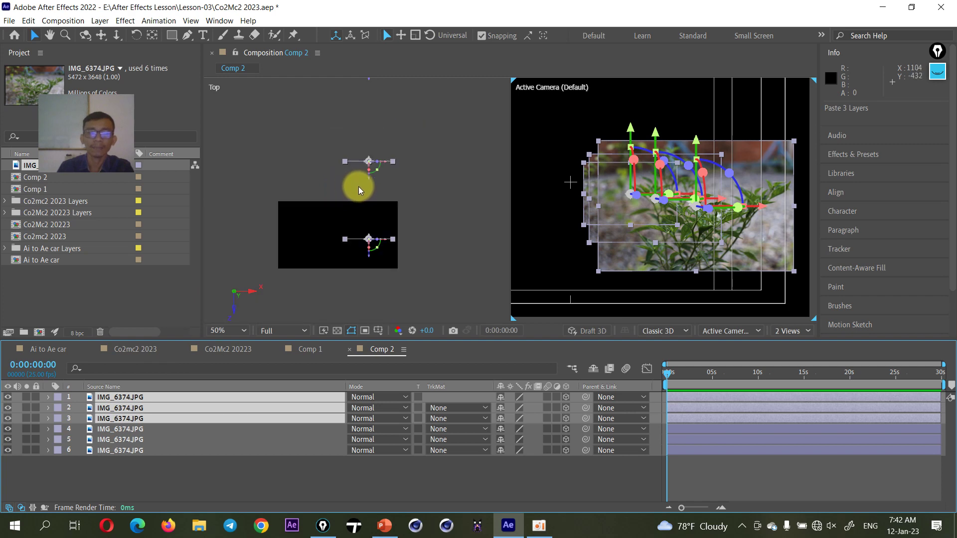
scroll(379, 187, down, 1)
scroll(378, 187, up, 1)
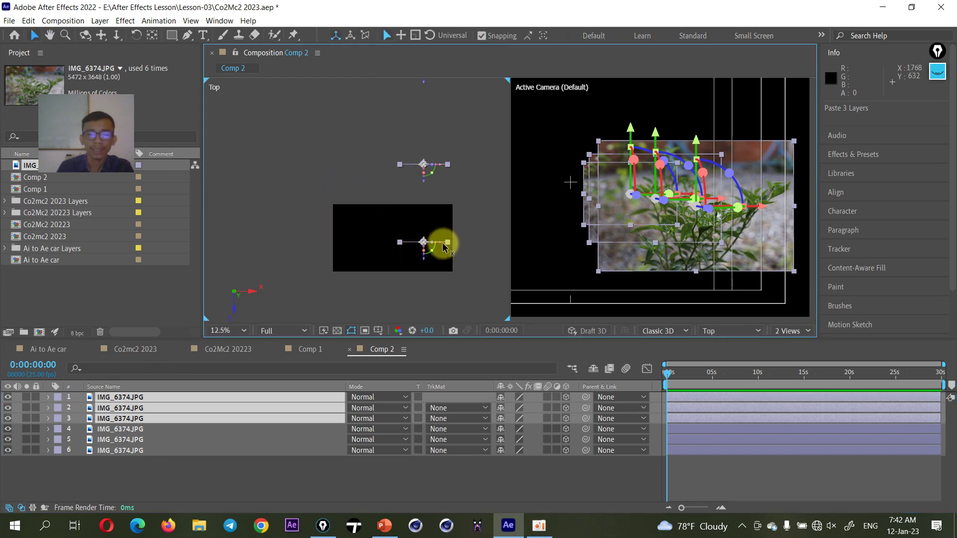
mouse_move(443, 247)
mouse_down()
mouse_move(308, 259)
mouse_move(263, 325)
mouse_move(199, 480)
mouse_move(88, 392)
mouse_up()
Select all six photo layers and shift them right along X
click(424, 242)
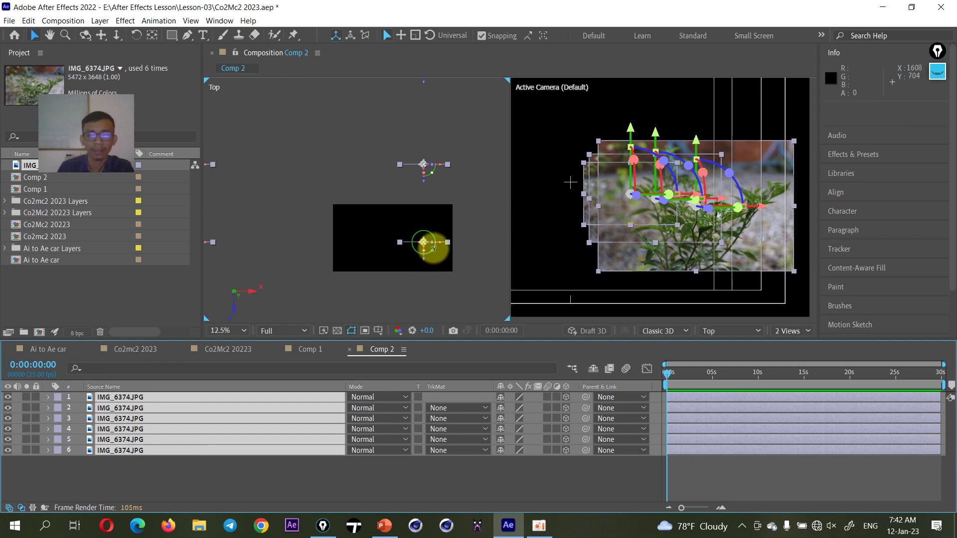
scroll(595, 208, down, 5)
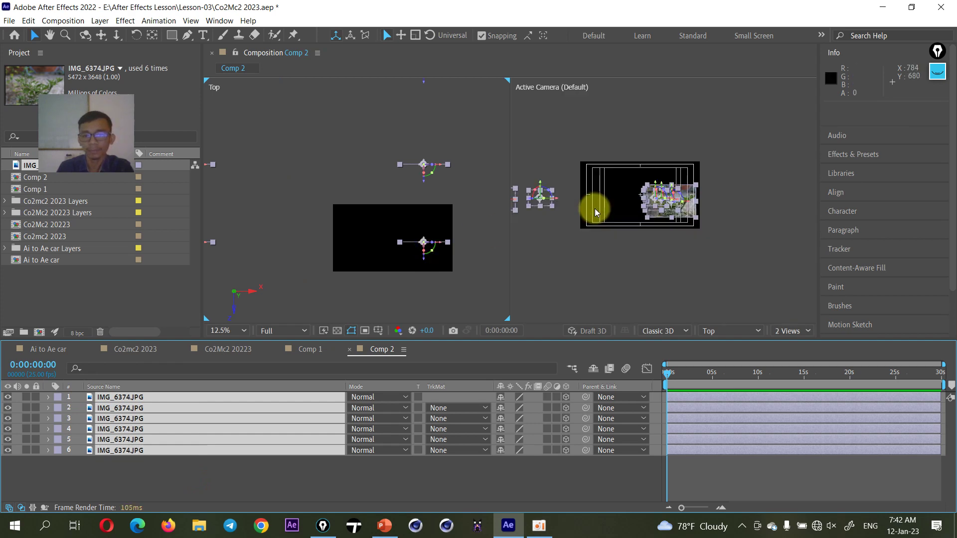
scroll(594, 208, up, 3)
drag(269, 252, 279, 254)
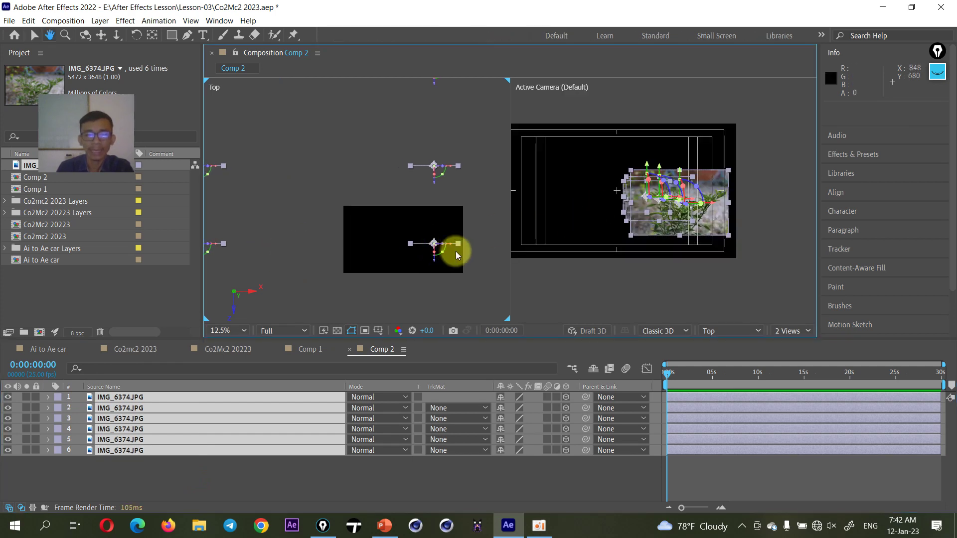
drag(456, 249, 477, 250)
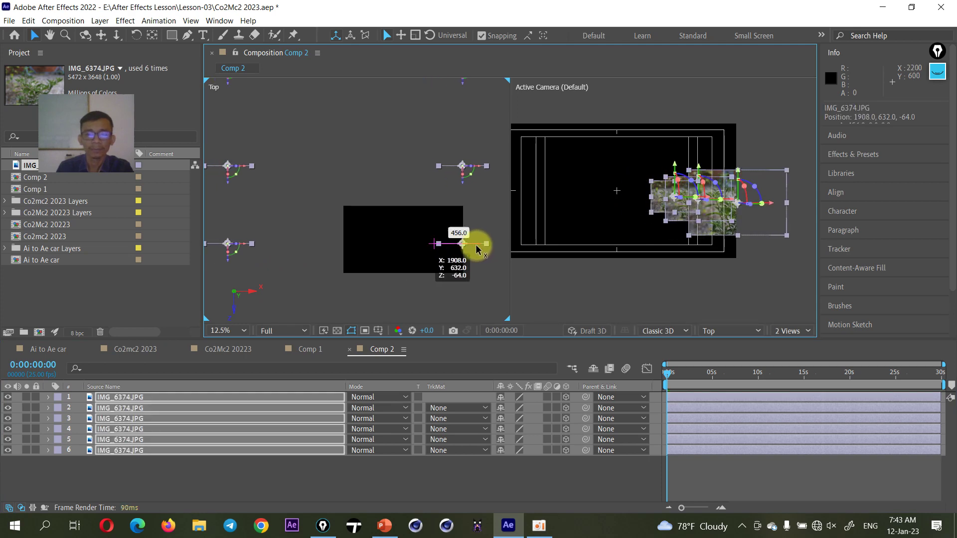
Select layers 1–3 and move them right toward the comp centre
click(208, 482)
click(119, 420)
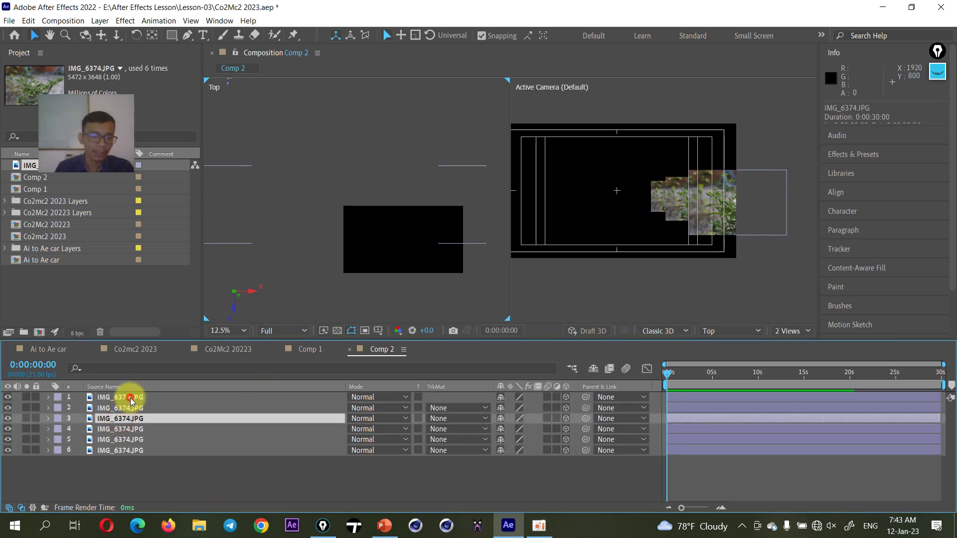
shift+click(131, 400)
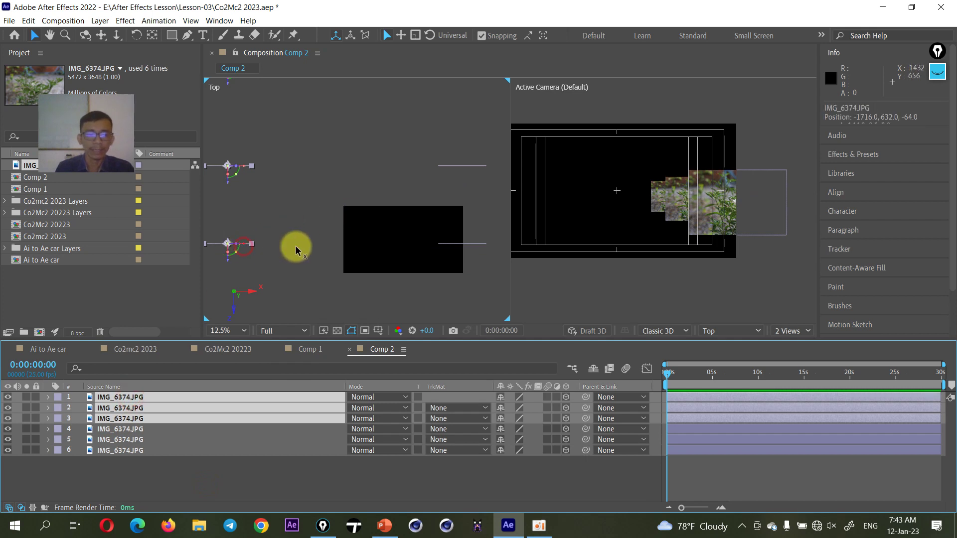
drag(295, 248, 369, 244)
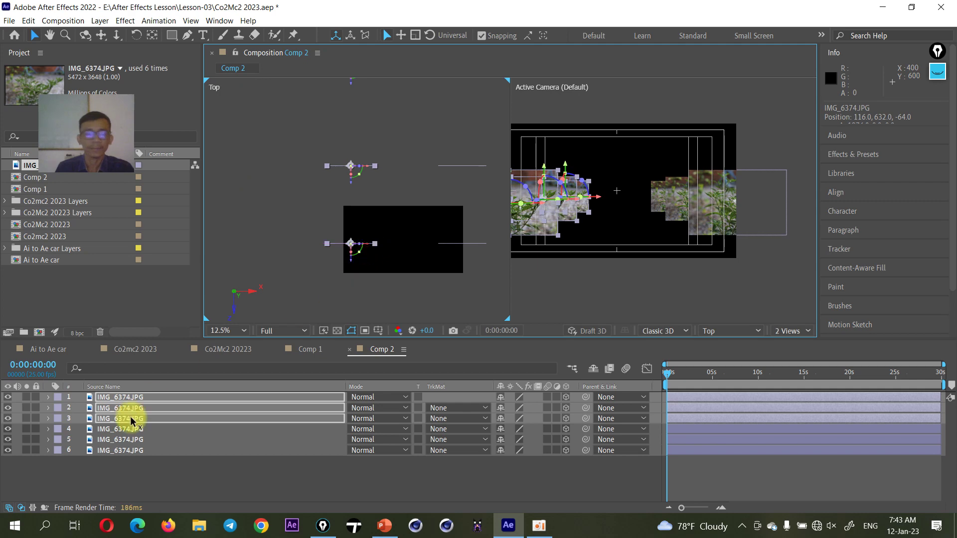
click(156, 478)
Select all six layers and nudge them up along Y in the camera view
drag(156, 478, 88, 383)
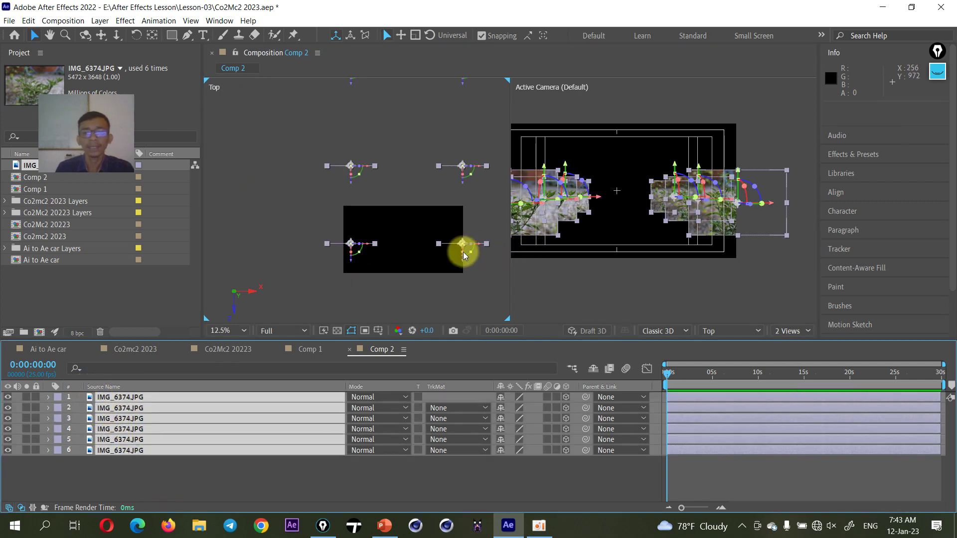
drag(385, 242, 353, 233)
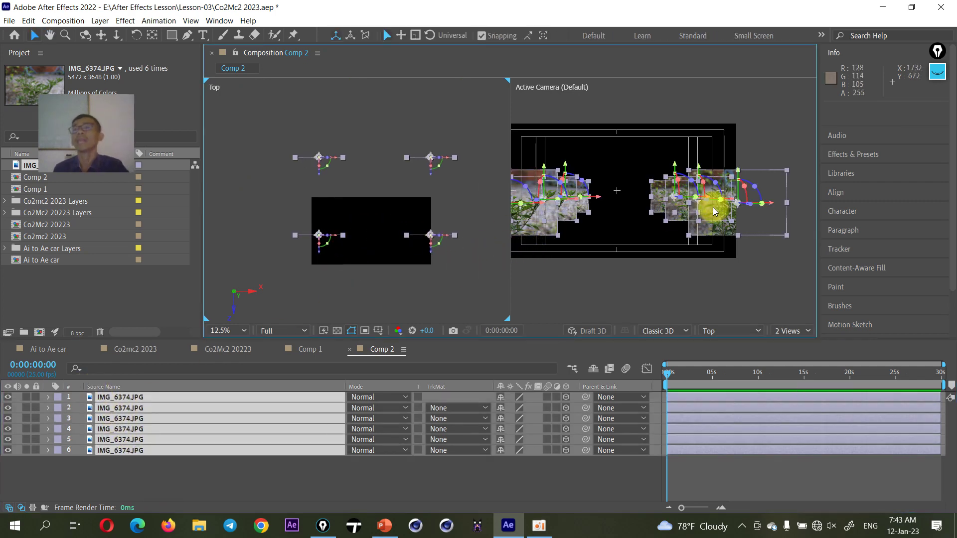
click(599, 207)
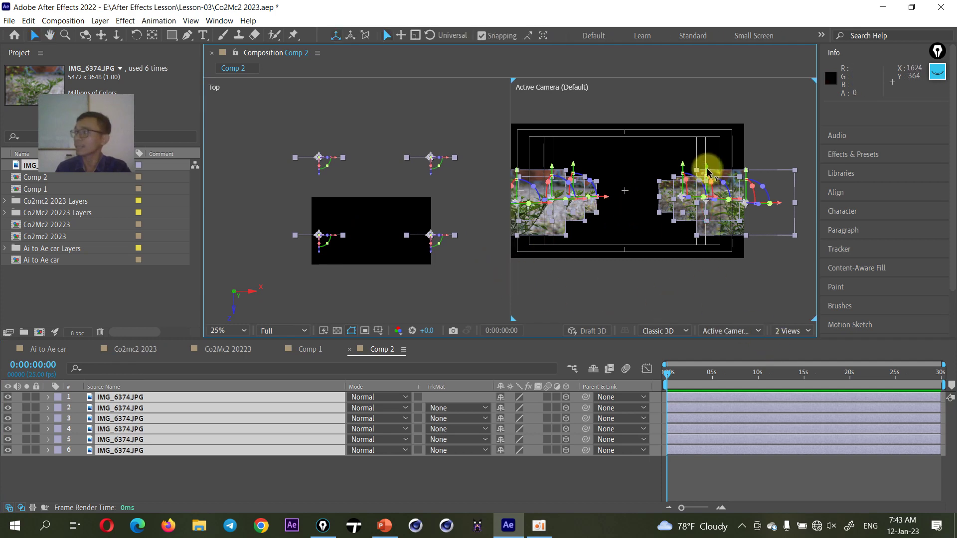
drag(707, 171, 707, 162)
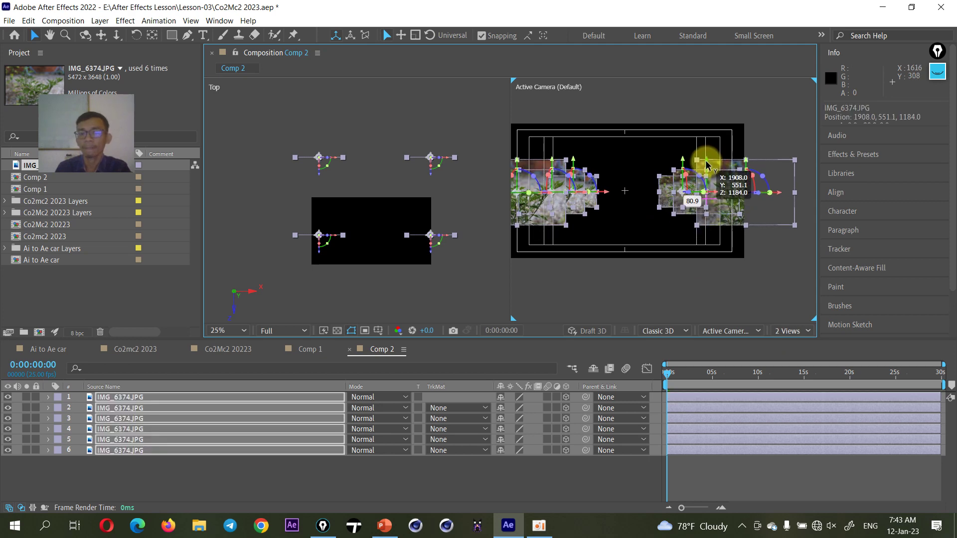
click(717, 100)
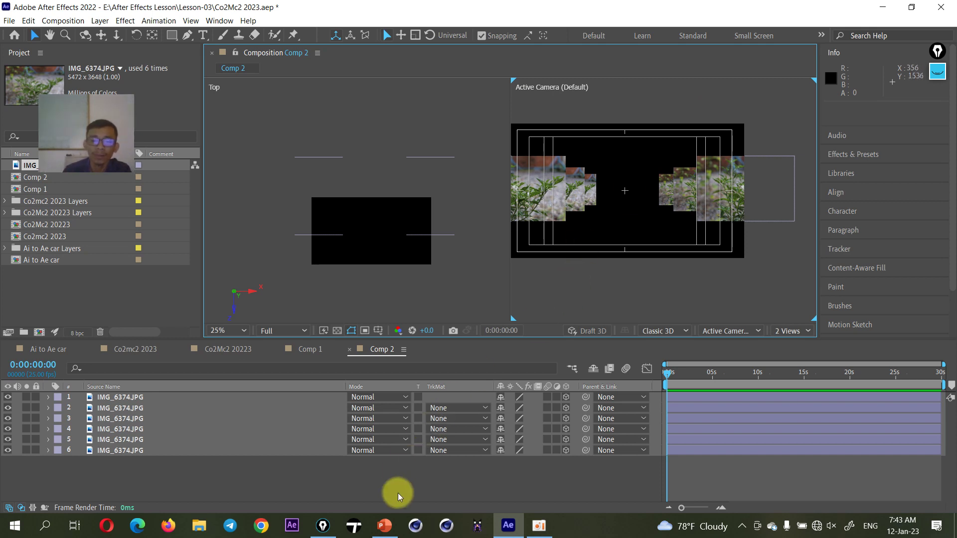
In PowerPoint, view slide 16 II-4-Camera and slide 17 II-5-Null Object, then minimize it
click(385, 526)
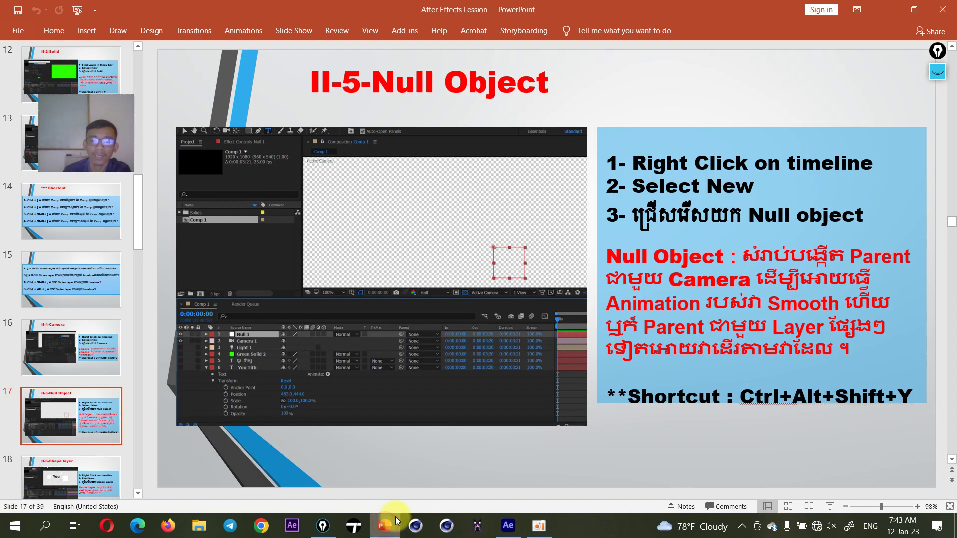
click(66, 358)
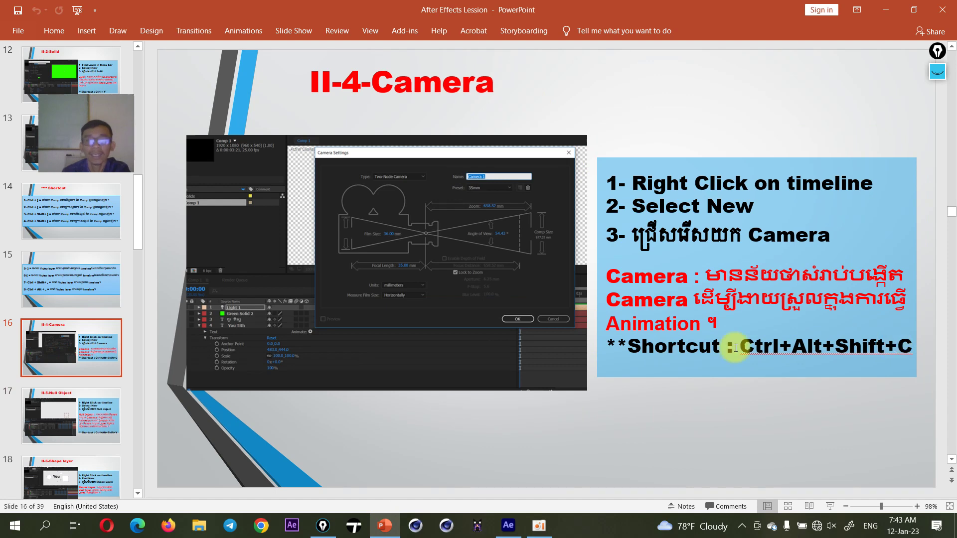
click(78, 410)
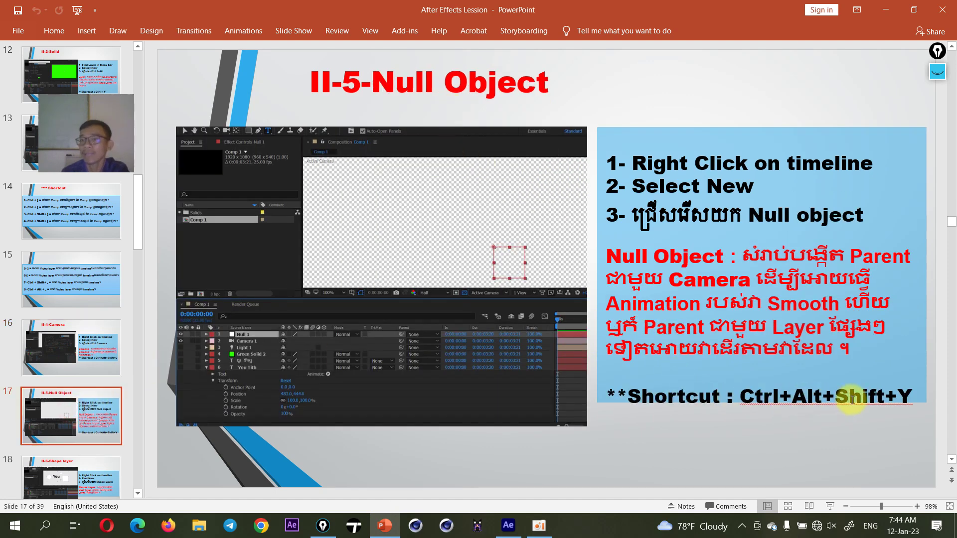
click(884, 9)
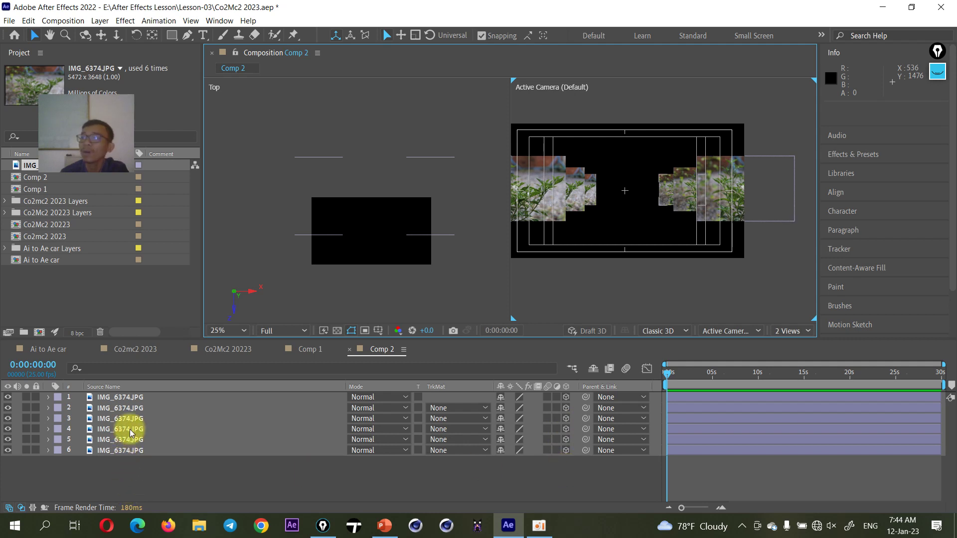
scroll(379, 244, down, 1)
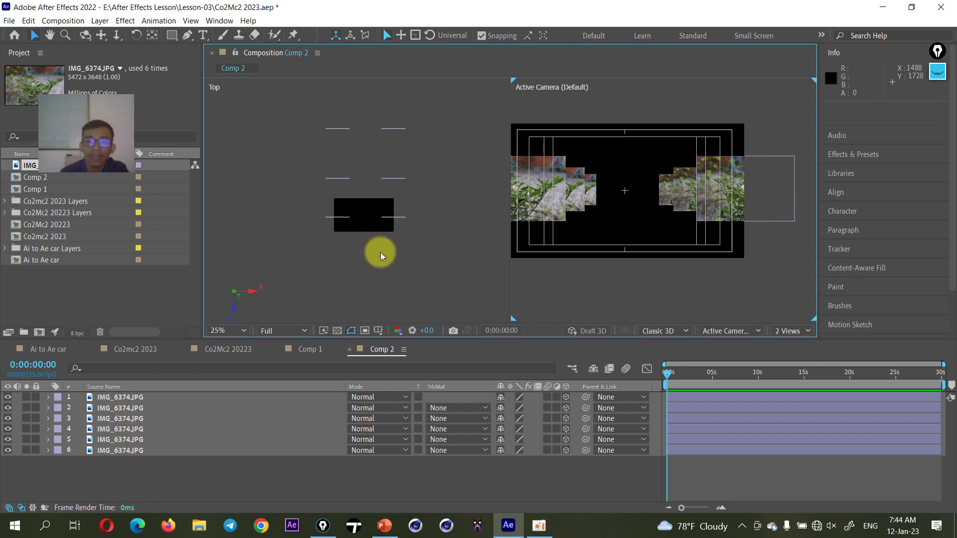
scroll(368, 274, down, 1)
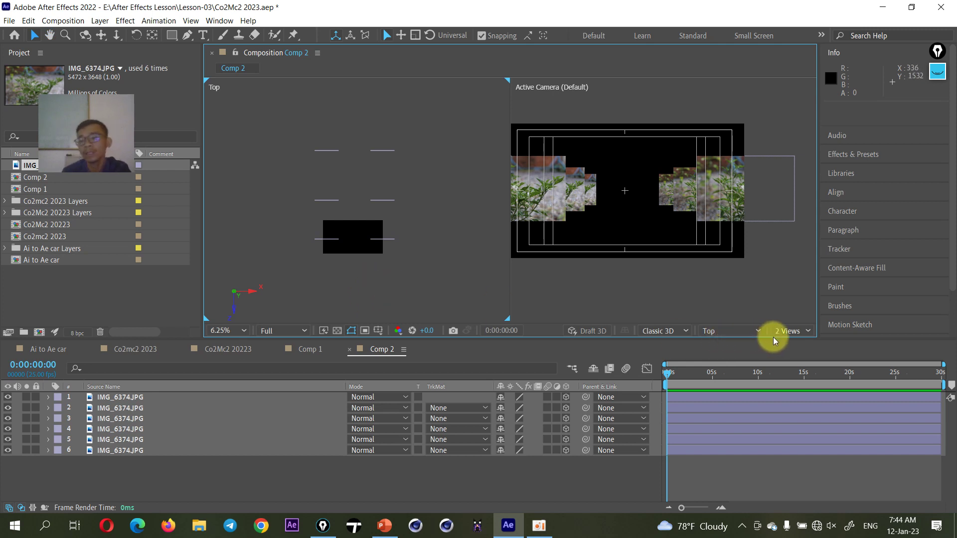
click(791, 331)
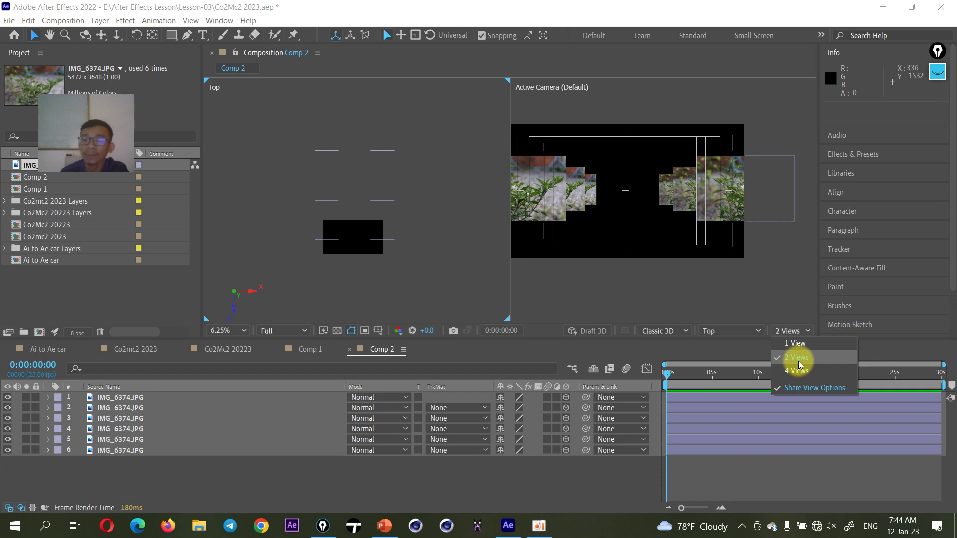
click(675, 277)
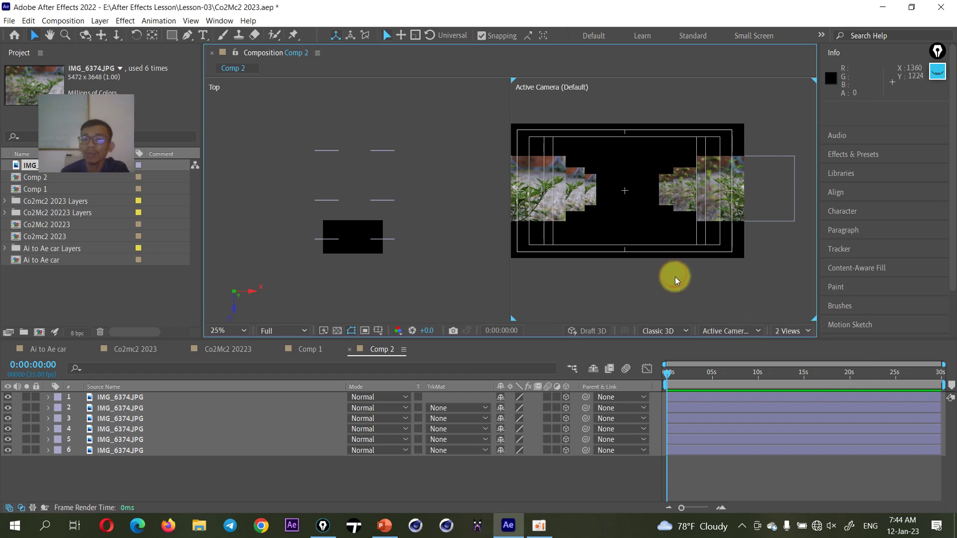
click(751, 332)
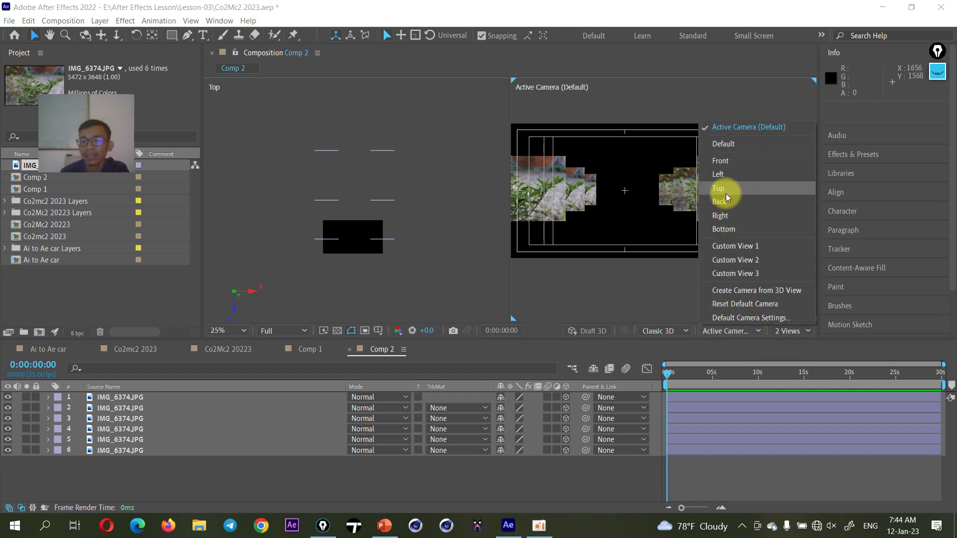
click(725, 191)
click(728, 331)
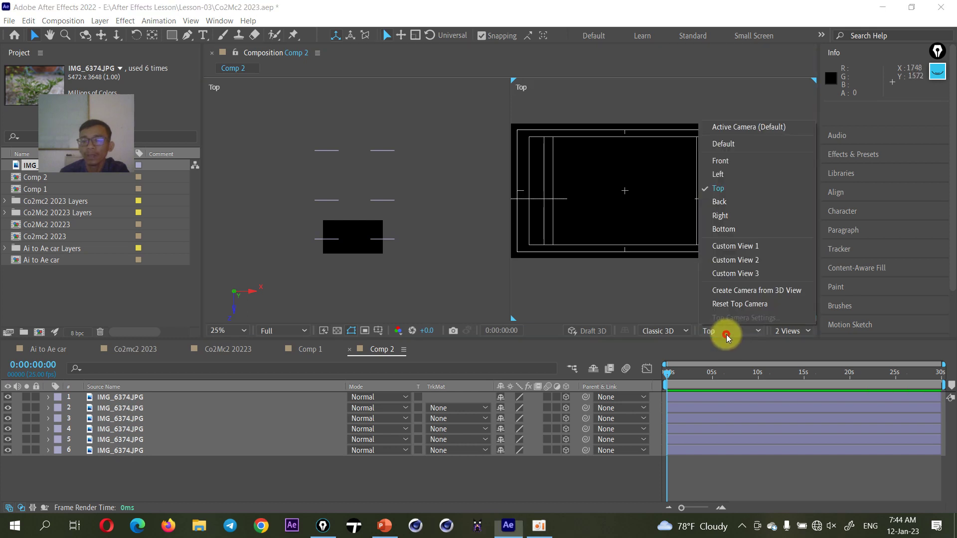
click(736, 259)
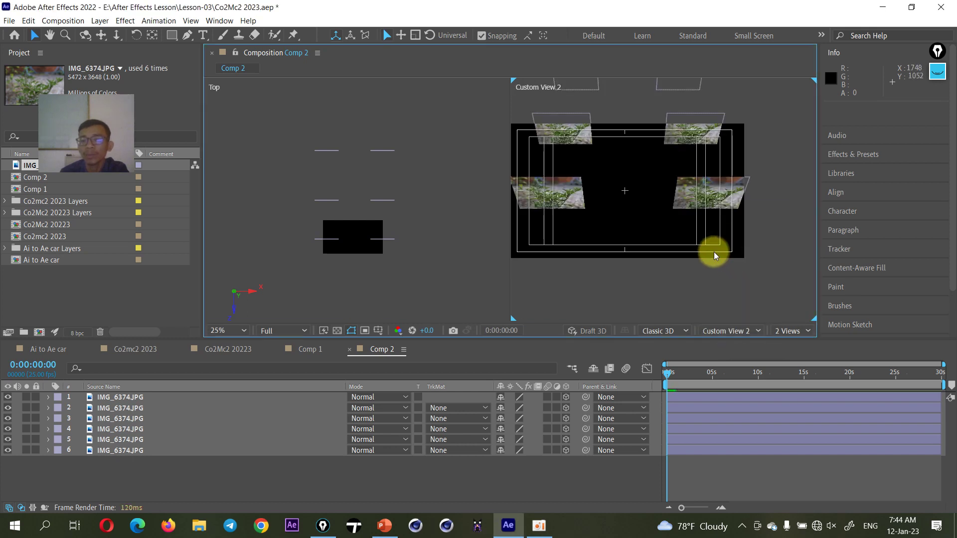
drag(649, 276, 650, 279)
click(743, 331)
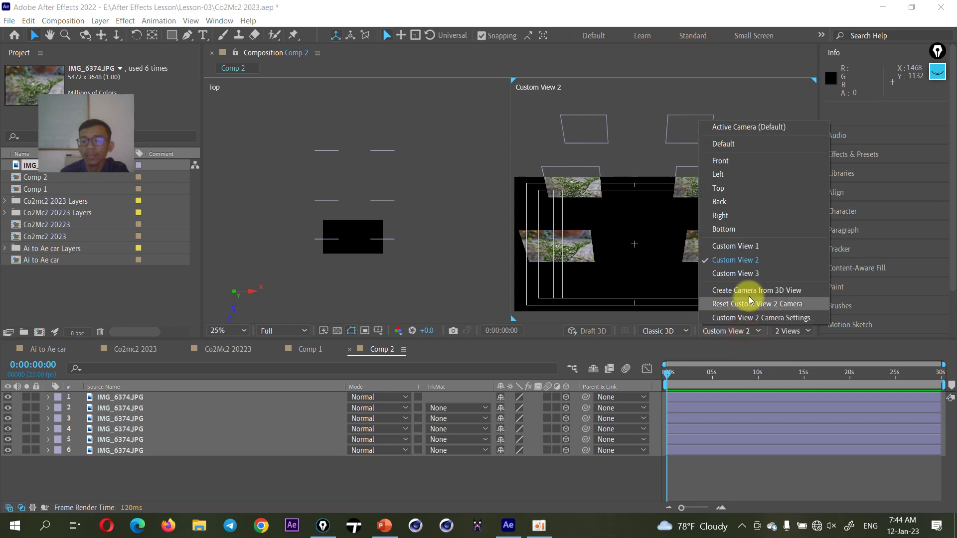
click(750, 245)
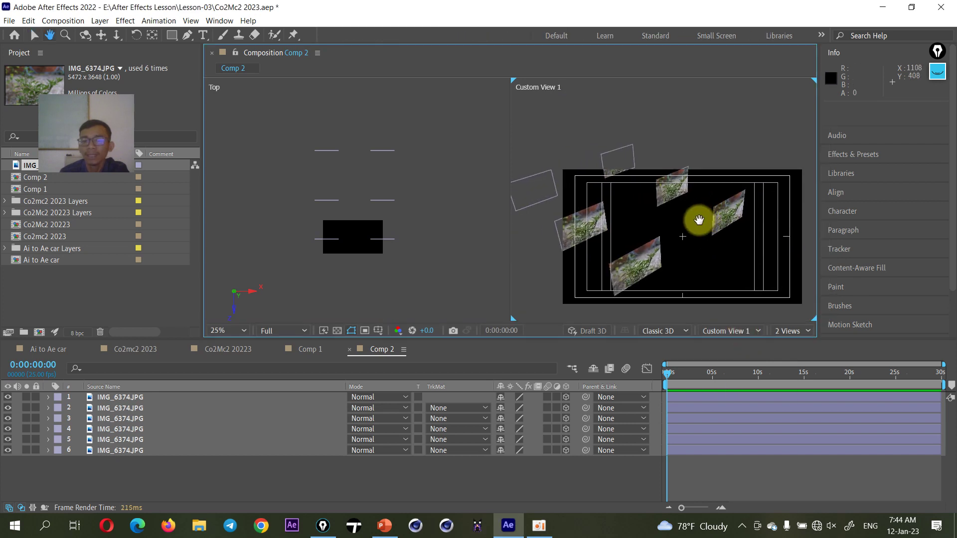
click(737, 331)
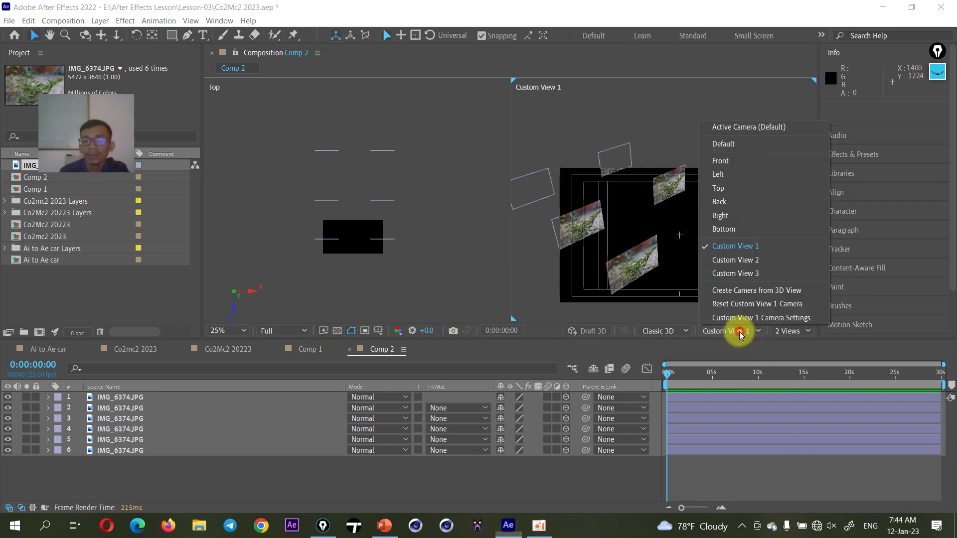
click(767, 131)
key(h)
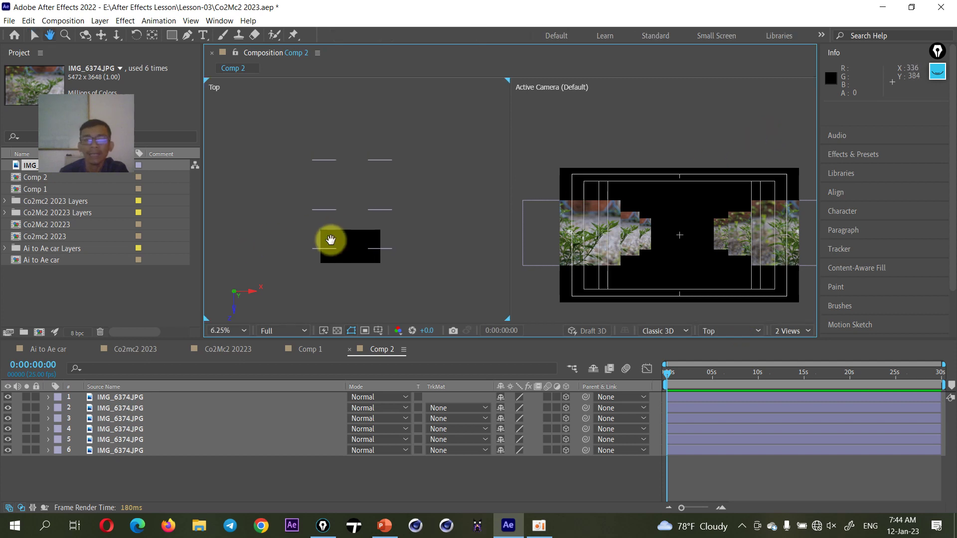
drag(333, 242, 338, 214)
scroll(338, 214, up, 2)
click(677, 258)
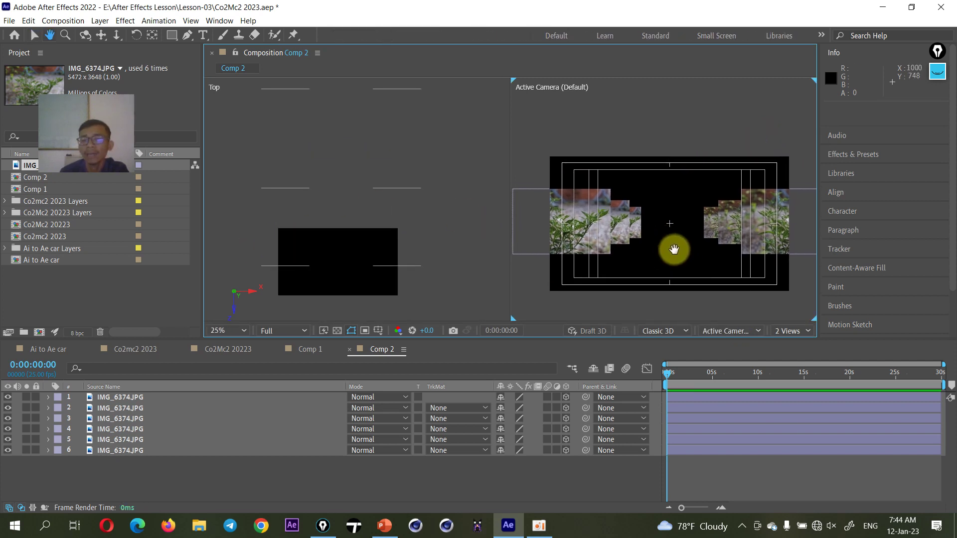
drag(677, 259, 677, 255)
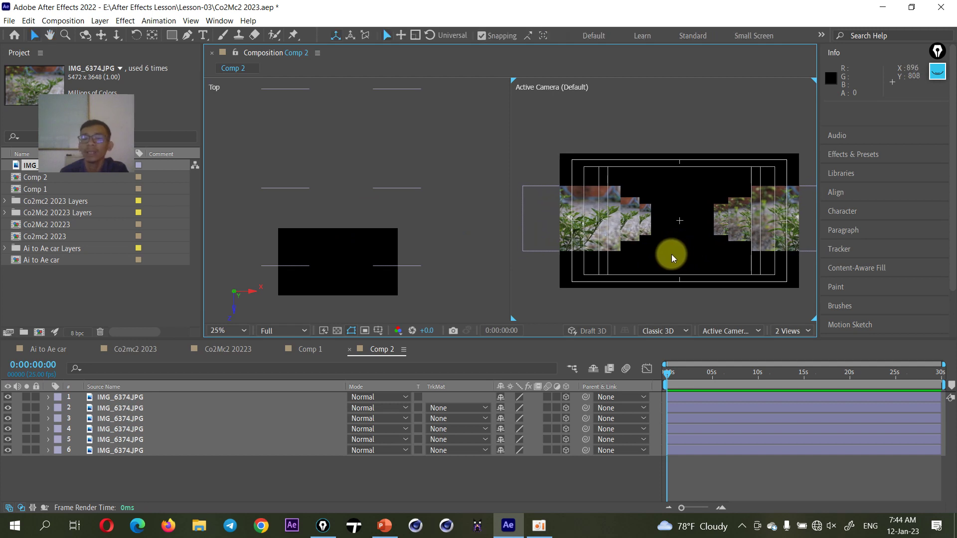
click(938, 72)
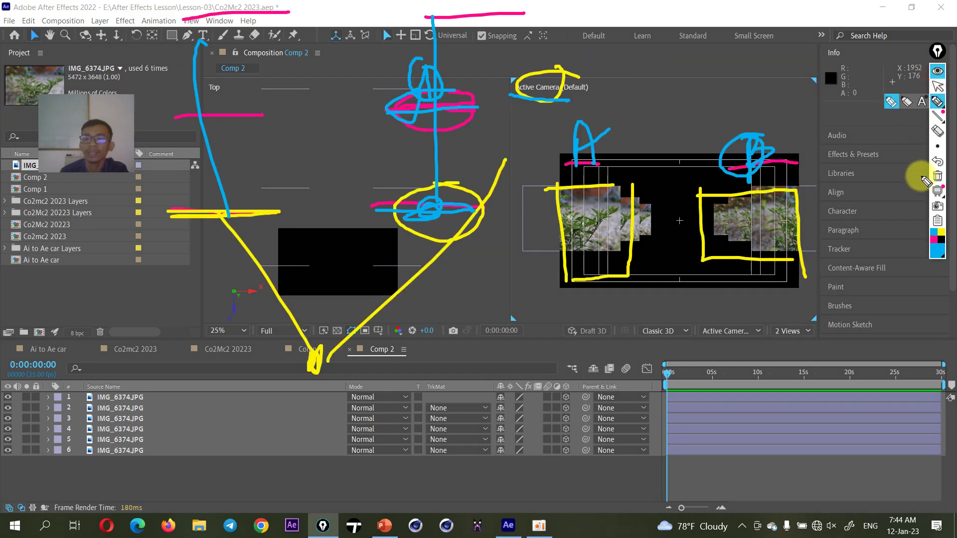
click(937, 176)
drag(286, 243, 287, 292)
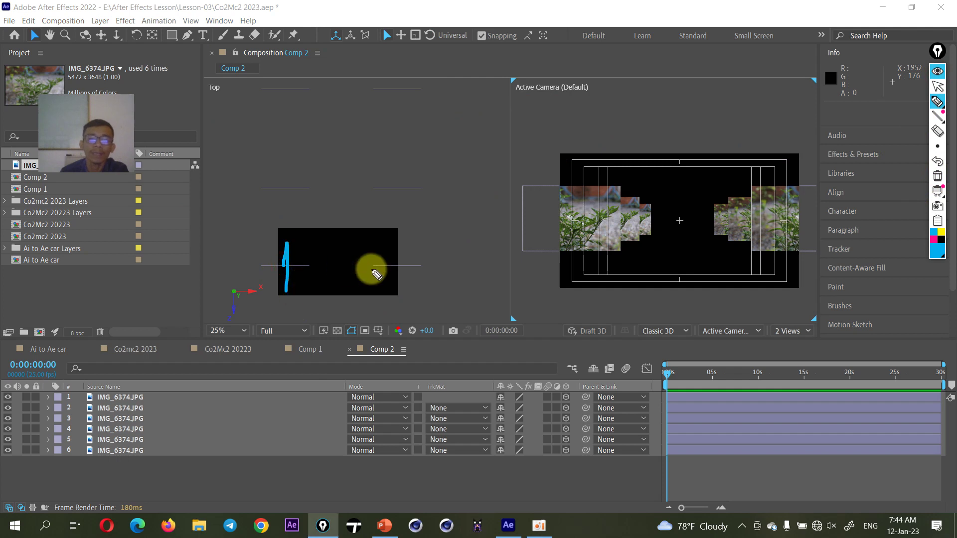
drag(387, 267, 405, 291)
drag(289, 167, 297, 205)
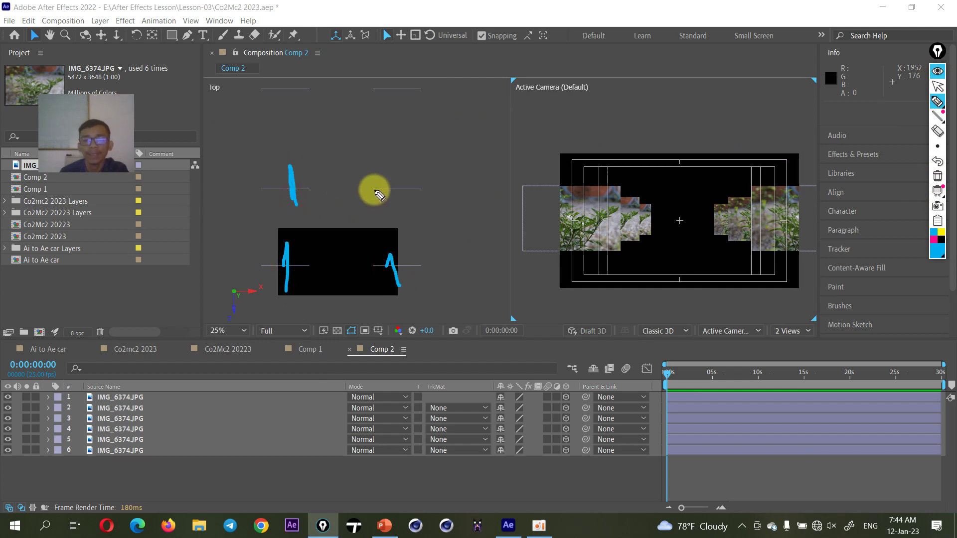
drag(397, 157, 399, 217)
mouse_move(947, 114)
click(937, 71)
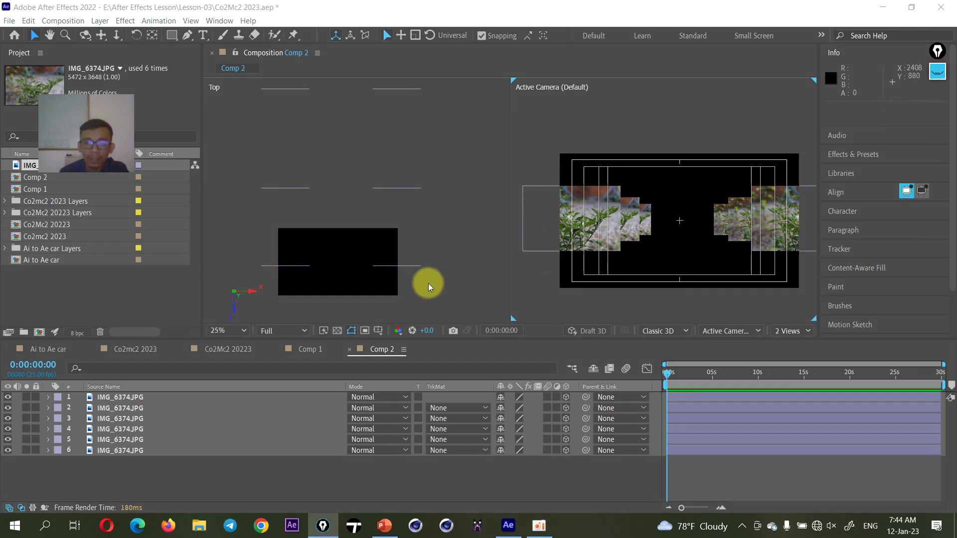
Zoom the Top view to layer 6, try moving and rotating it, then undo the rotations
click(411, 268)
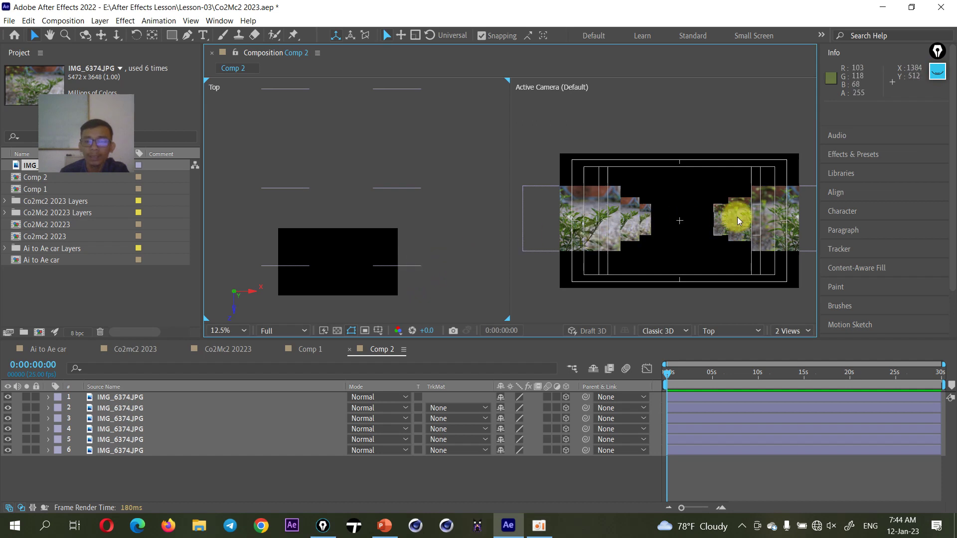
click(412, 282)
key(period)
scroll(419, 232, down, 3)
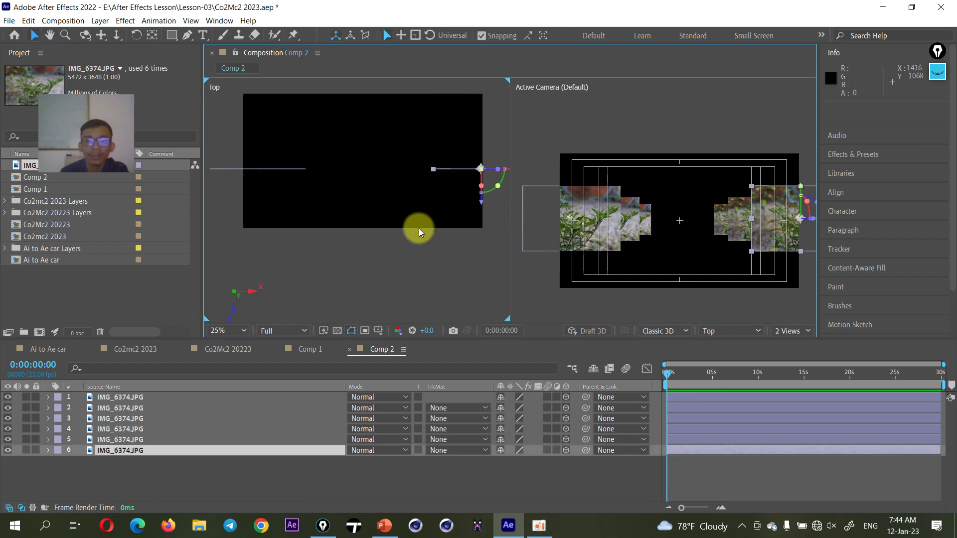
scroll(434, 241, up, 2)
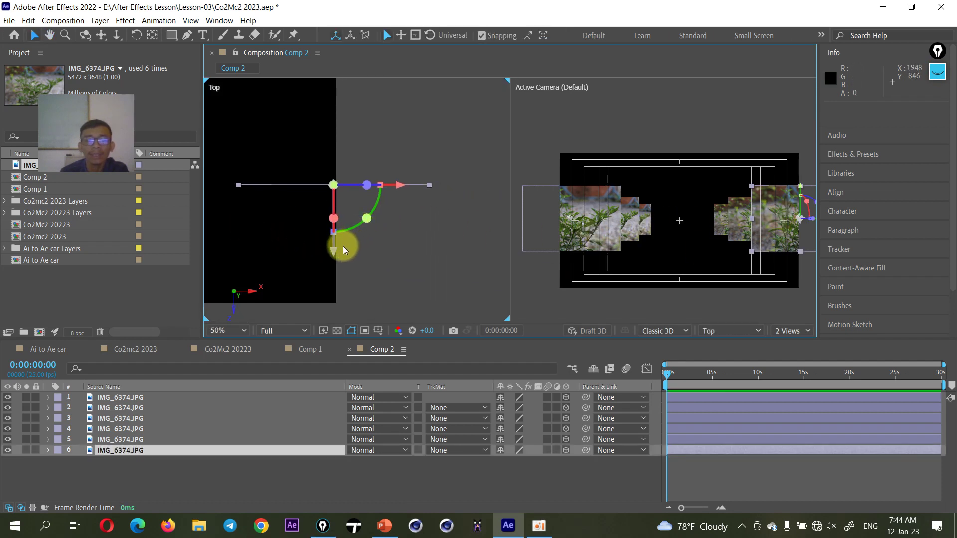
drag(335, 256, 334, 222)
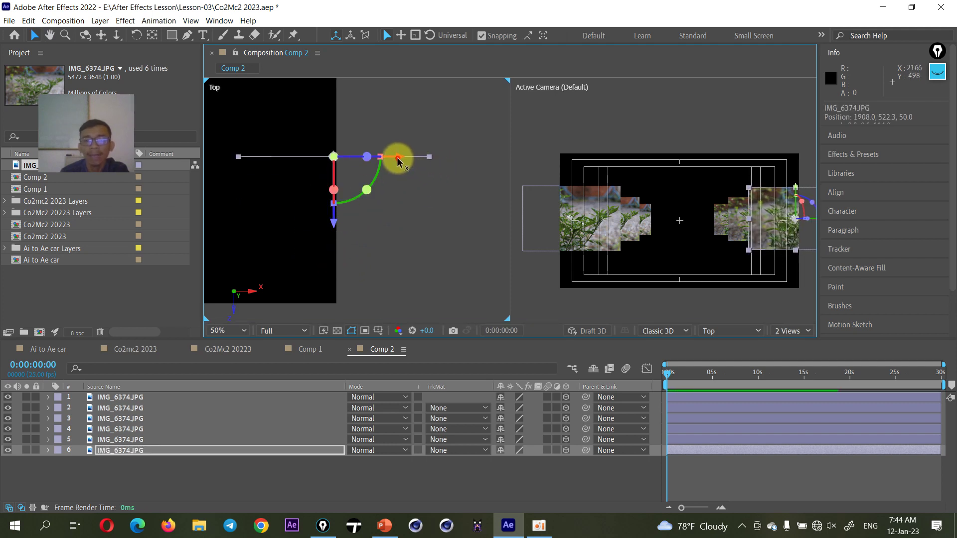
drag(367, 190, 325, 203)
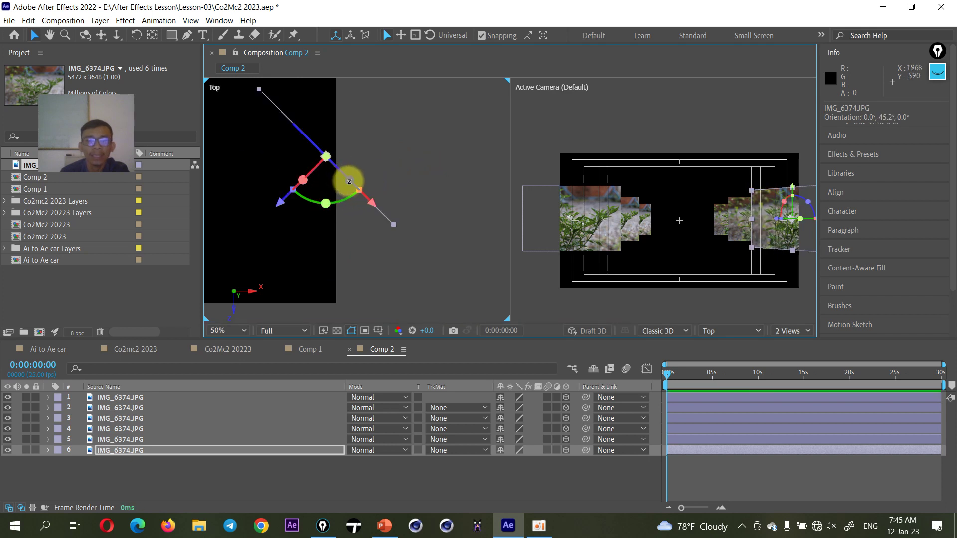
mouse_move(341, 167)
mouse_down()
mouse_move(355, 197)
mouse_move(394, 233)
mouse_up()
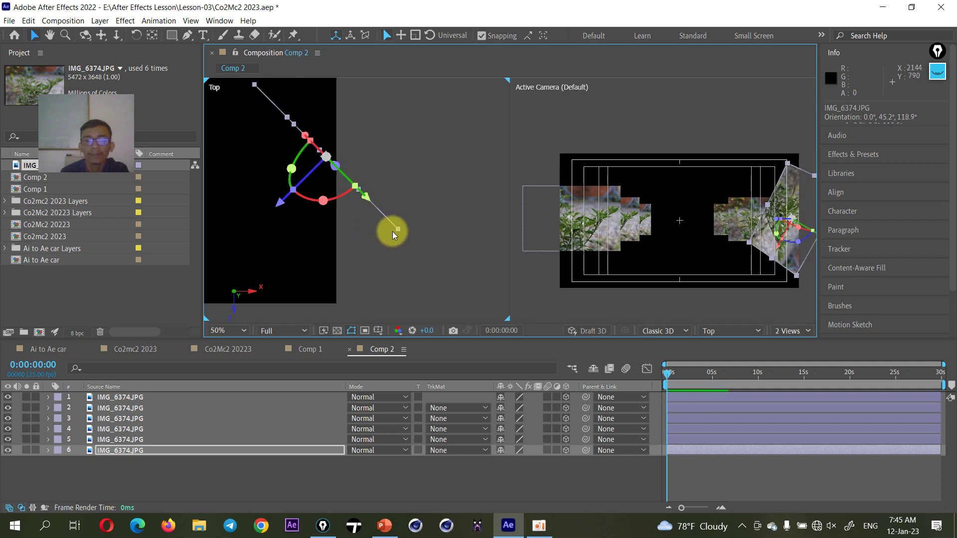
mouse_move(335, 165)
mouse_down()
mouse_move(302, 141)
mouse_move(331, 188)
mouse_up()
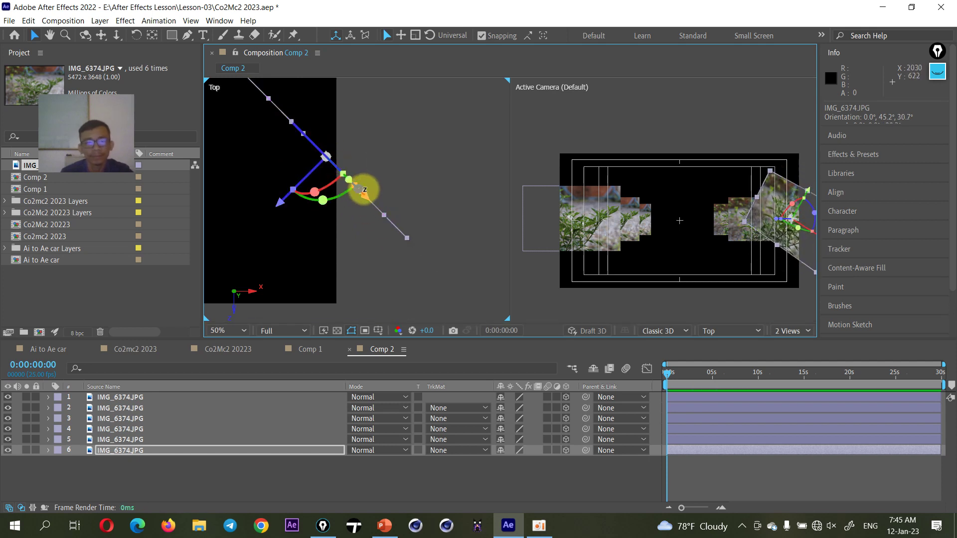
key(ctrl+z)
key(ctrl+z)
key(ctrl+z)
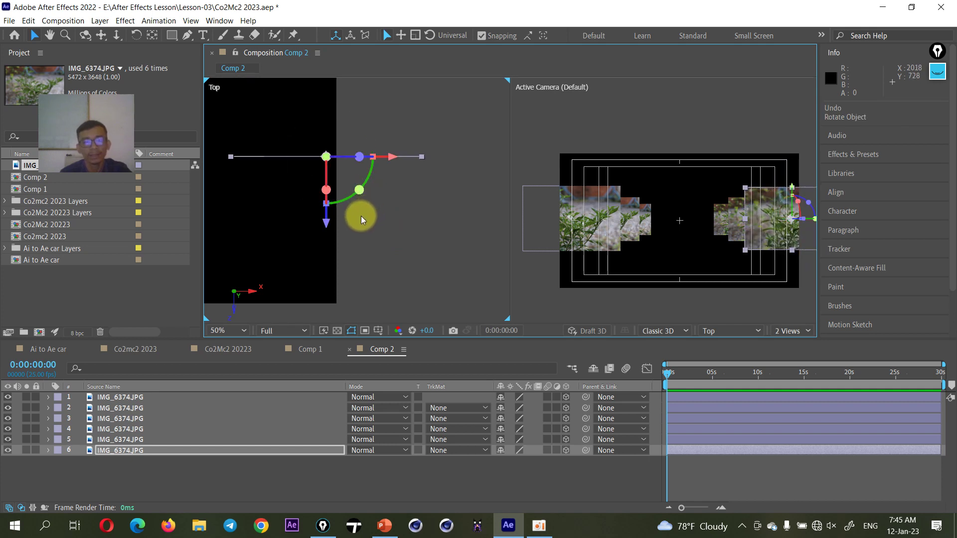
Deselect layer 6 and pan the Active Camera view, then return to the Selection tool
click(167, 481)
key(h)
scroll(398, 257, down, 1)
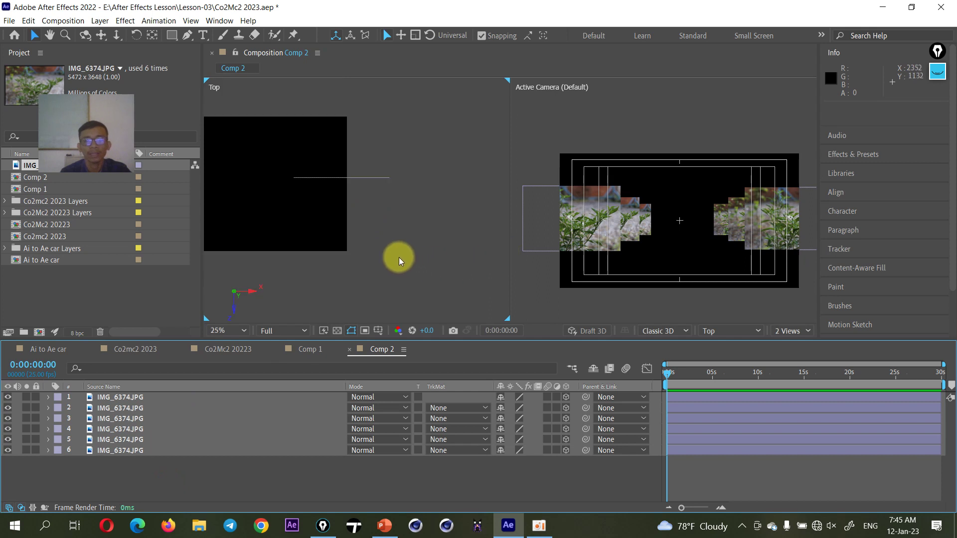
drag(699, 225, 682, 218)
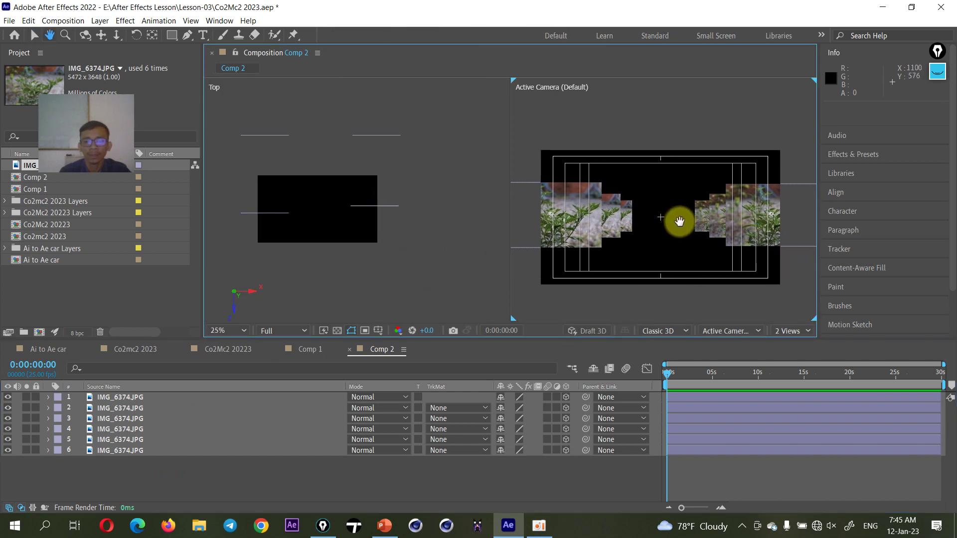
key(v)
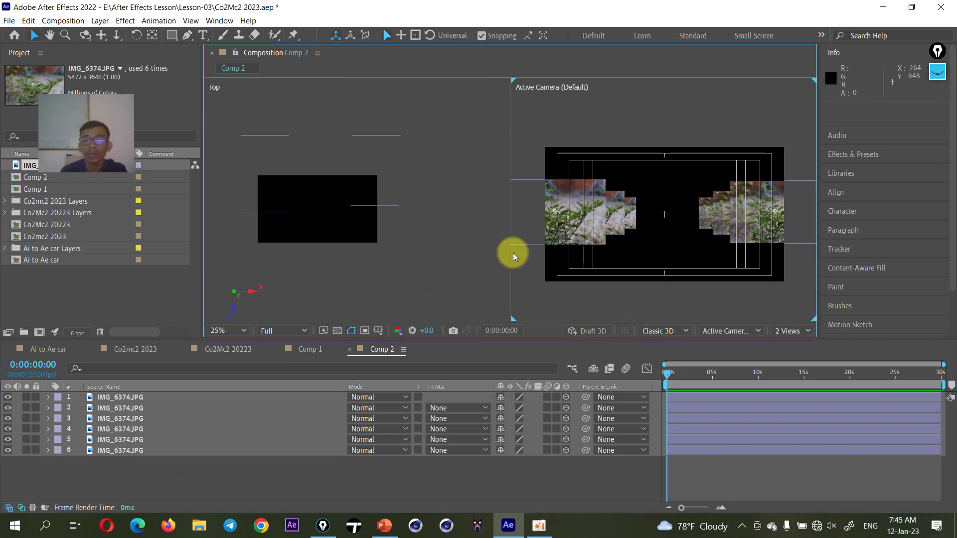